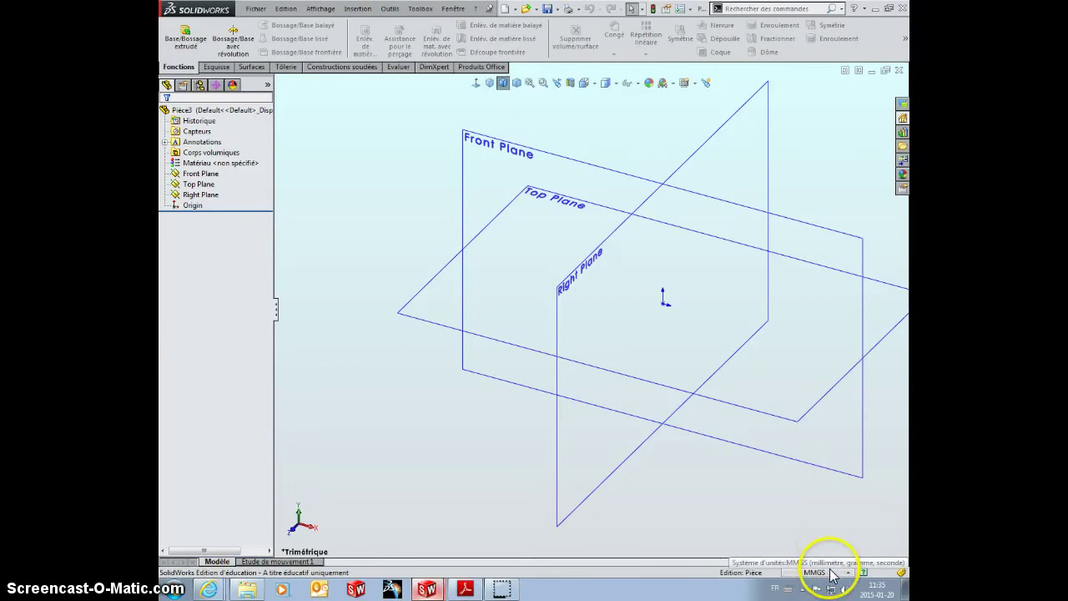
Start a new sketch, Esquisse1, on the Front Plane.
left_click(810, 229)
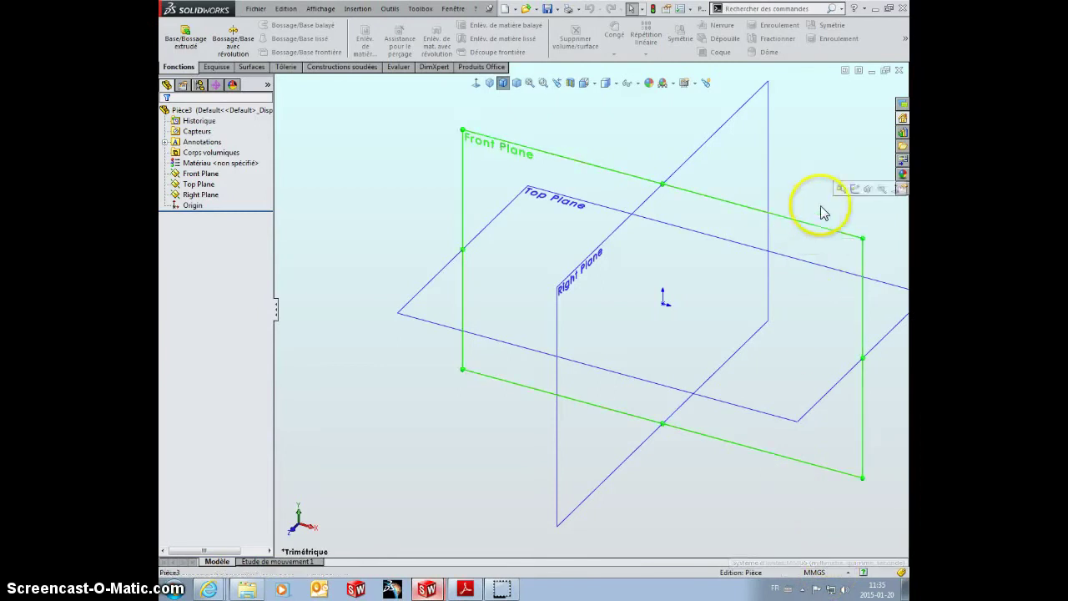
left_click(852, 187)
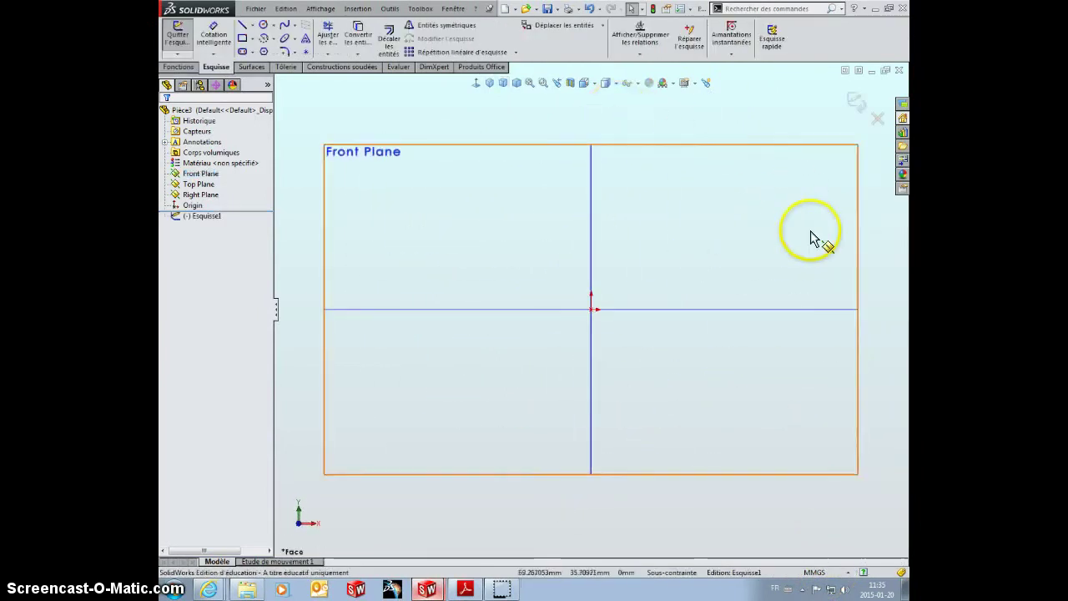
scroll(814, 250, "up", 1)
scroll(843, 277, "down", 1)
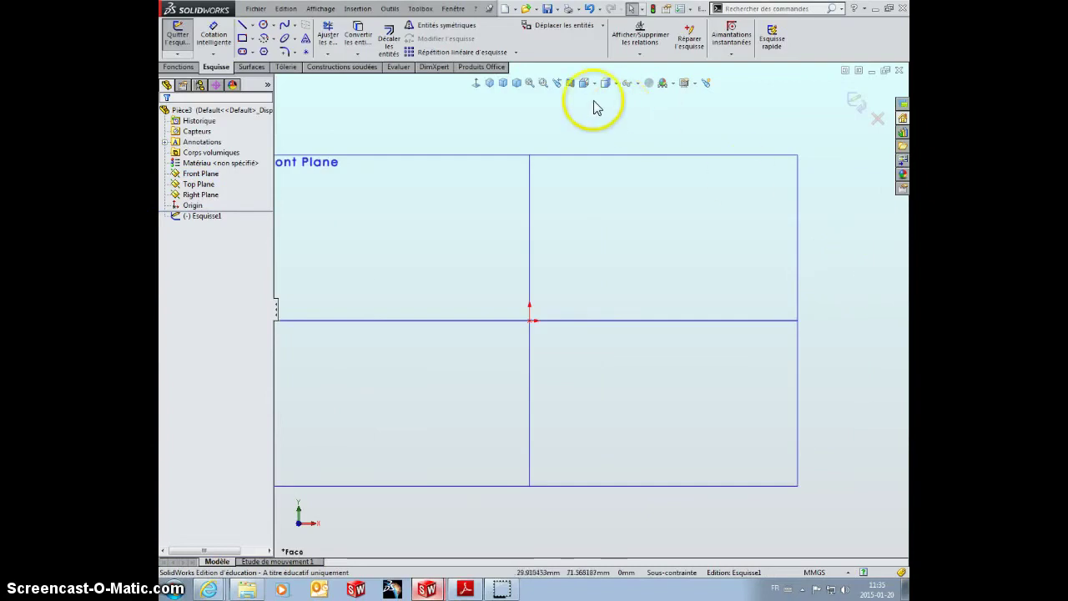
Draw a short vertical line, a tangent quarter arc curving down-right, and a horizontal line.
left_click(242, 26)
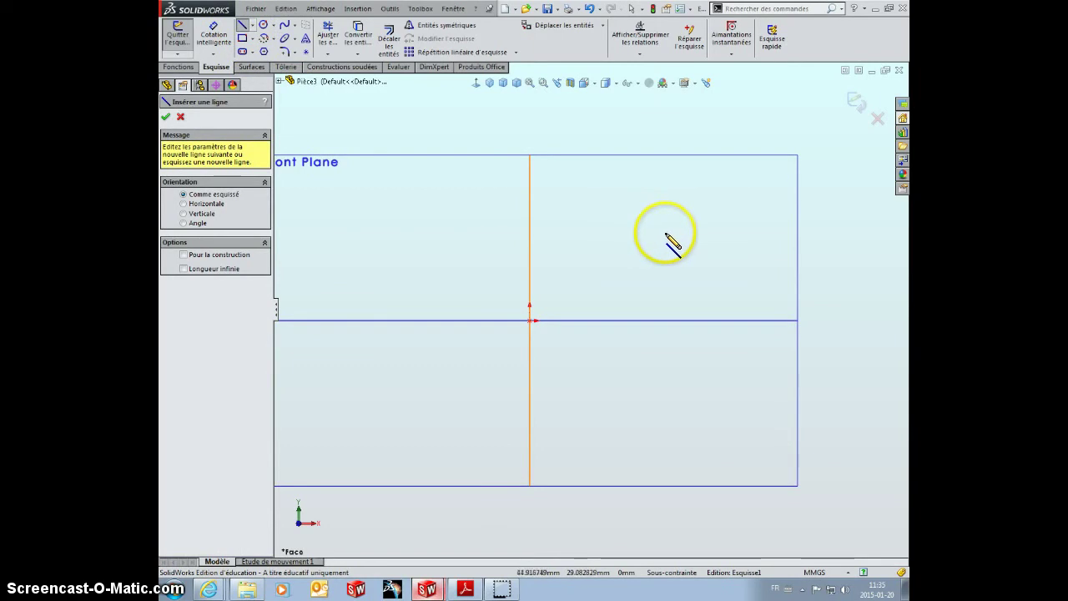
left_click(708, 200)
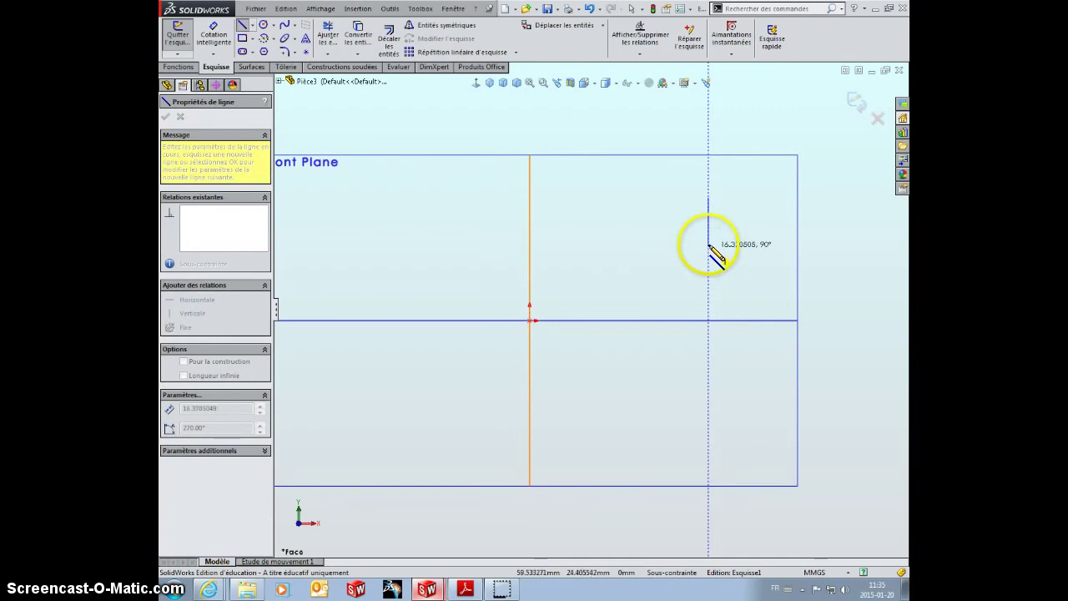
left_click(708, 243)
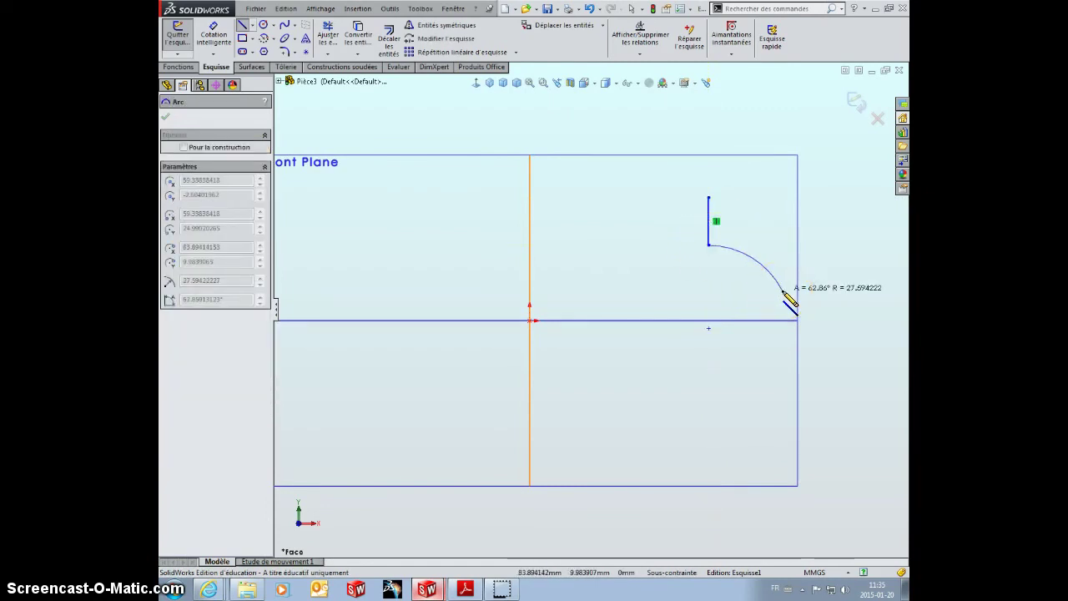
left_click(783, 292)
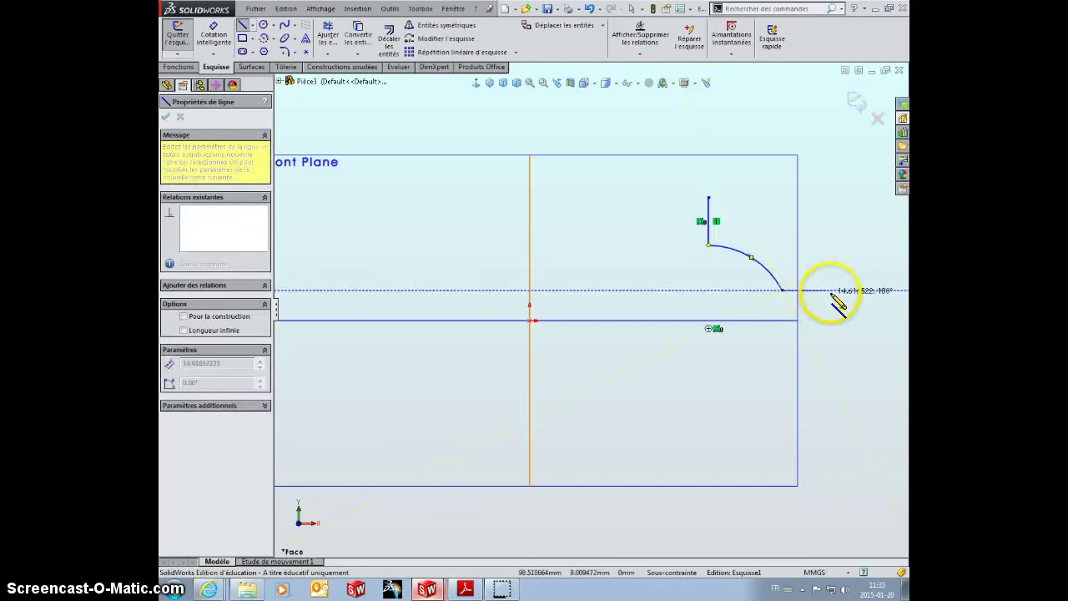
left_click(832, 292)
key("Escape")
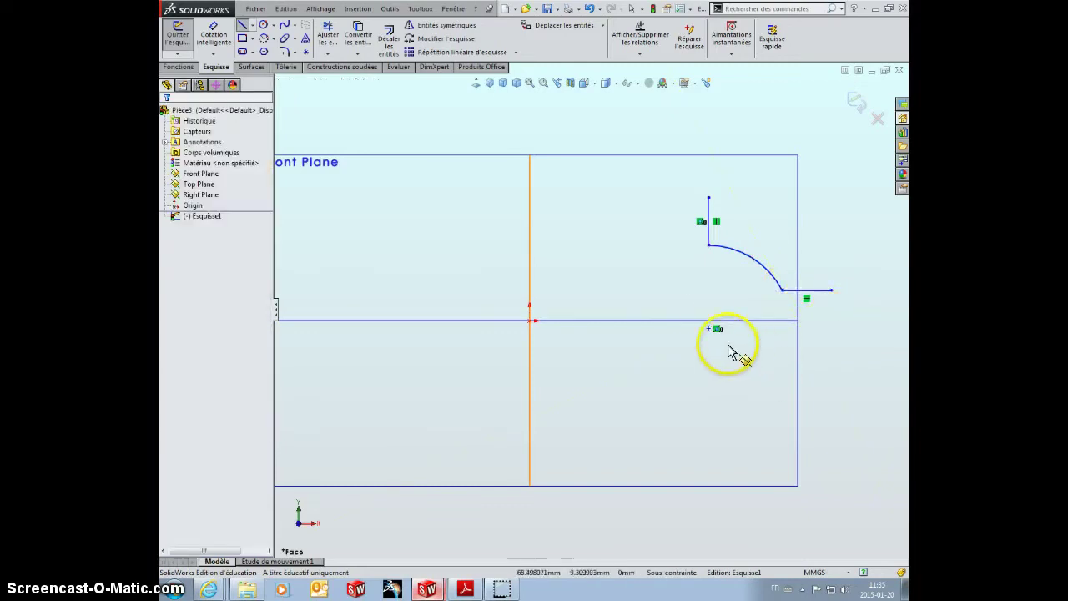
Add a sketch point on the horizontal axis and make it coincident with the Top Plane.
left_click(710, 329)
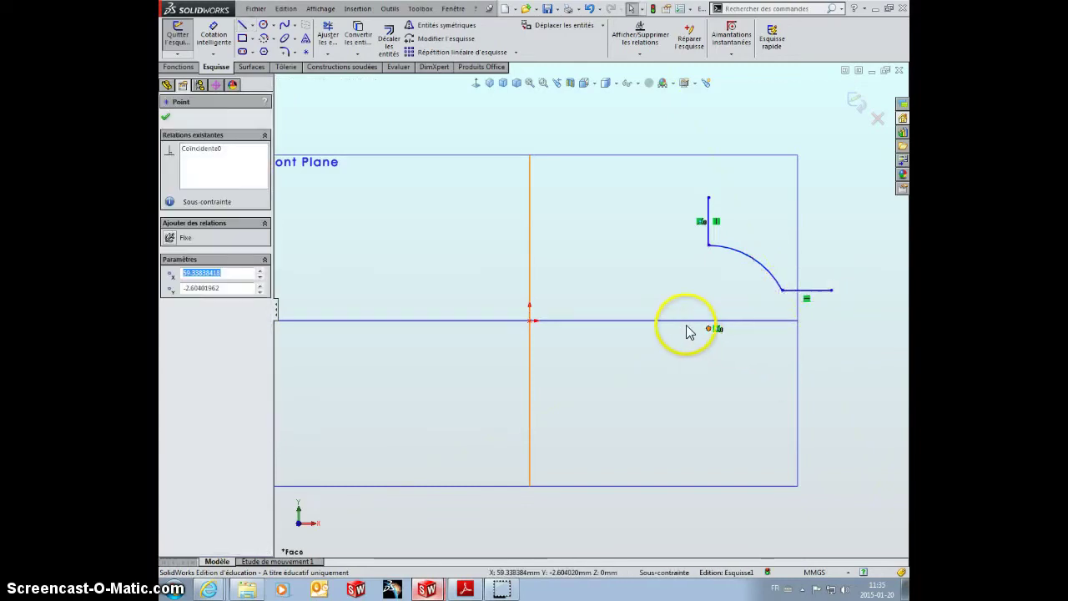
key("Escape")
left_click(686, 321, "ctrl")
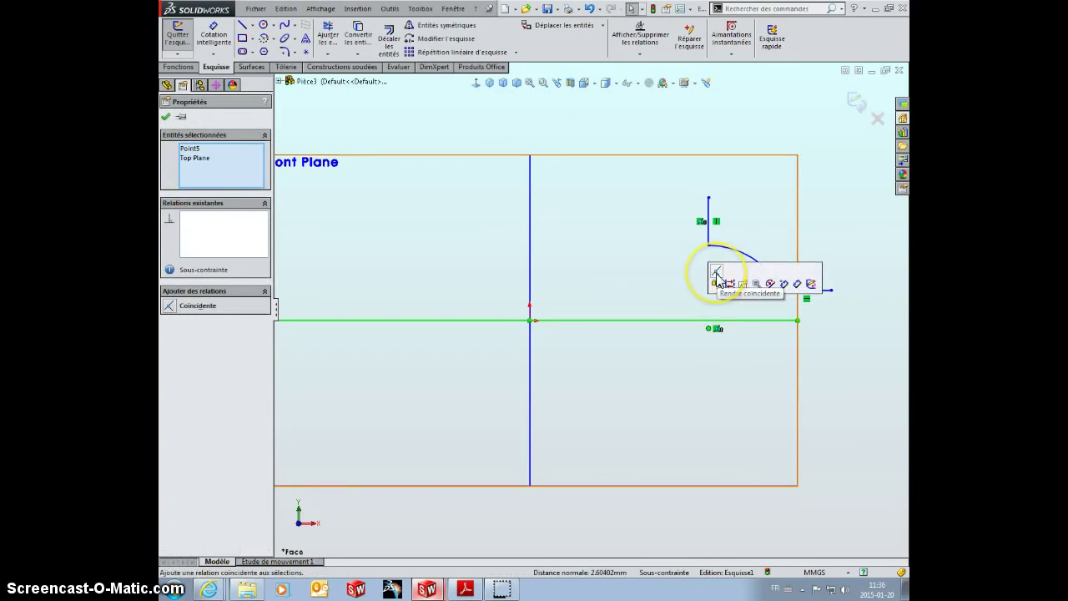
left_click(716, 274)
left_click(858, 386)
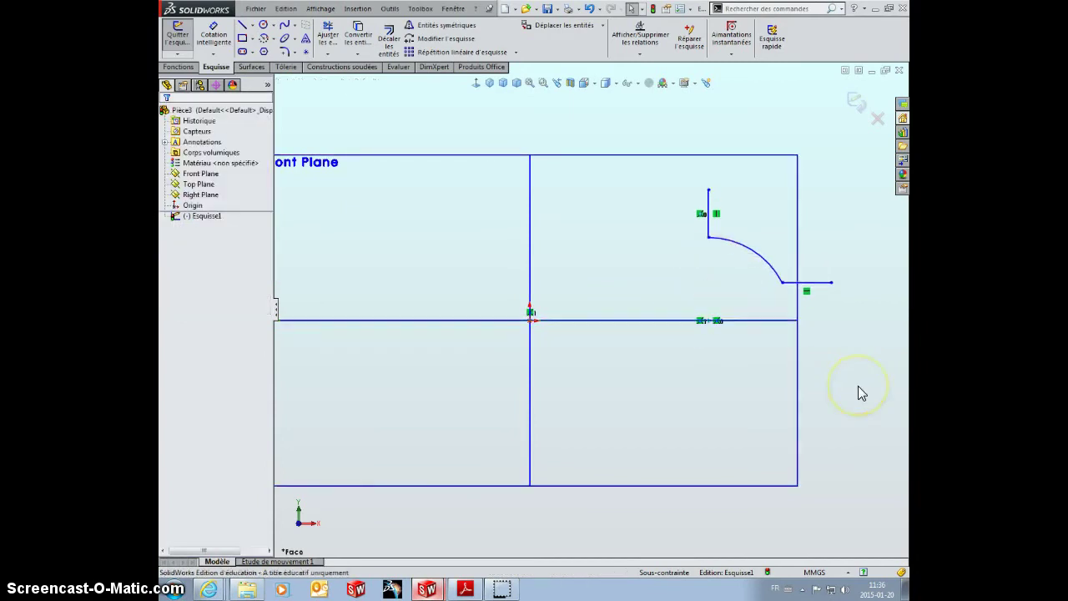
Dimension the vertical line 58 from the vertical axis and its top 60 above the horizontal axis.
right_click_drag(858, 386, 860, 320)
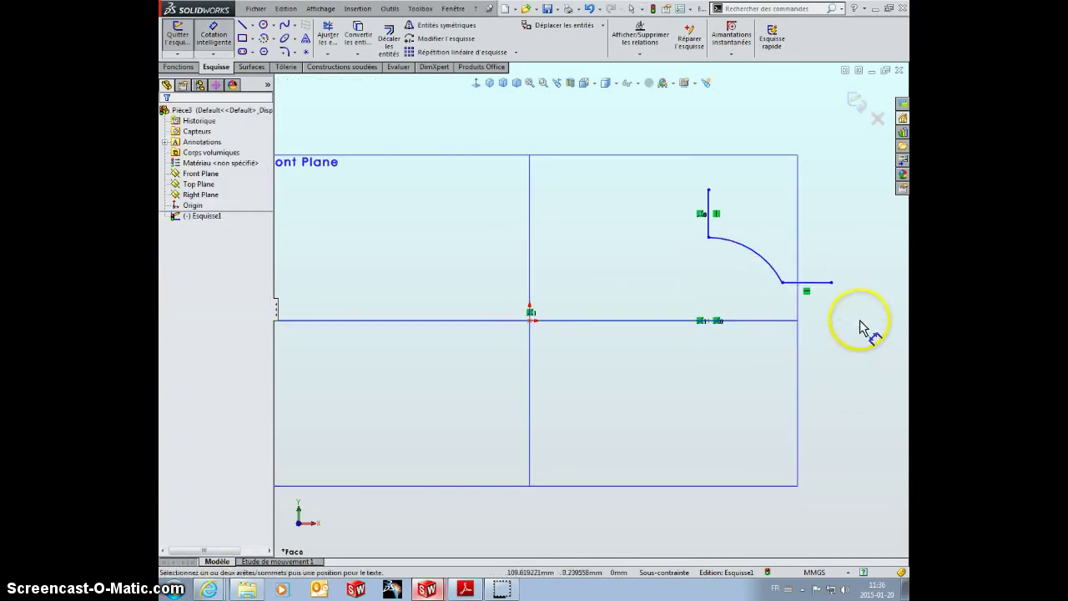
left_click(531, 196)
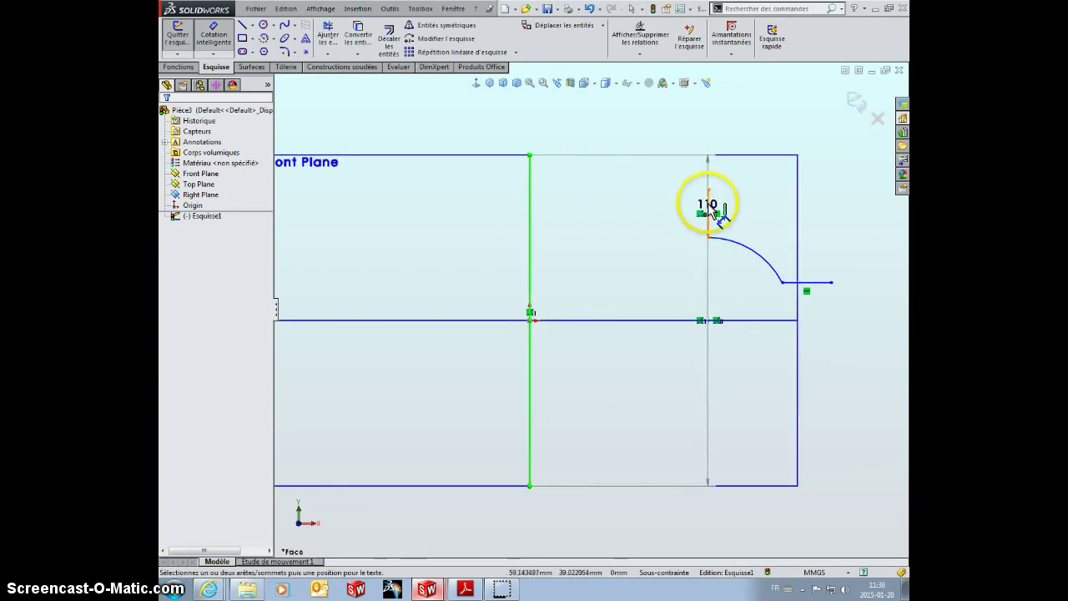
left_click(708, 212)
left_click(632, 134)
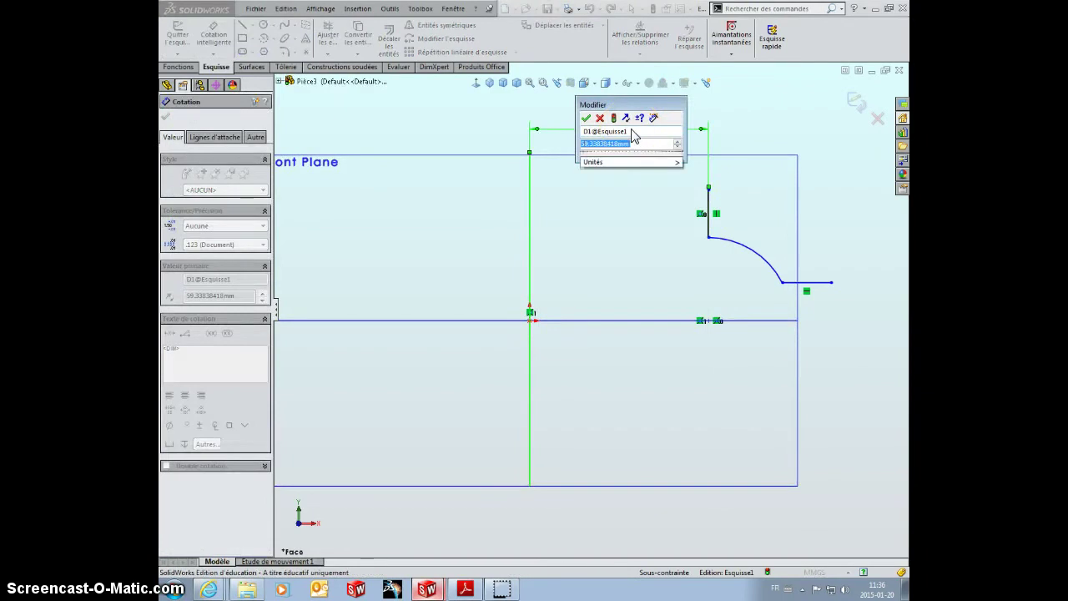
type("58")
key("Return")
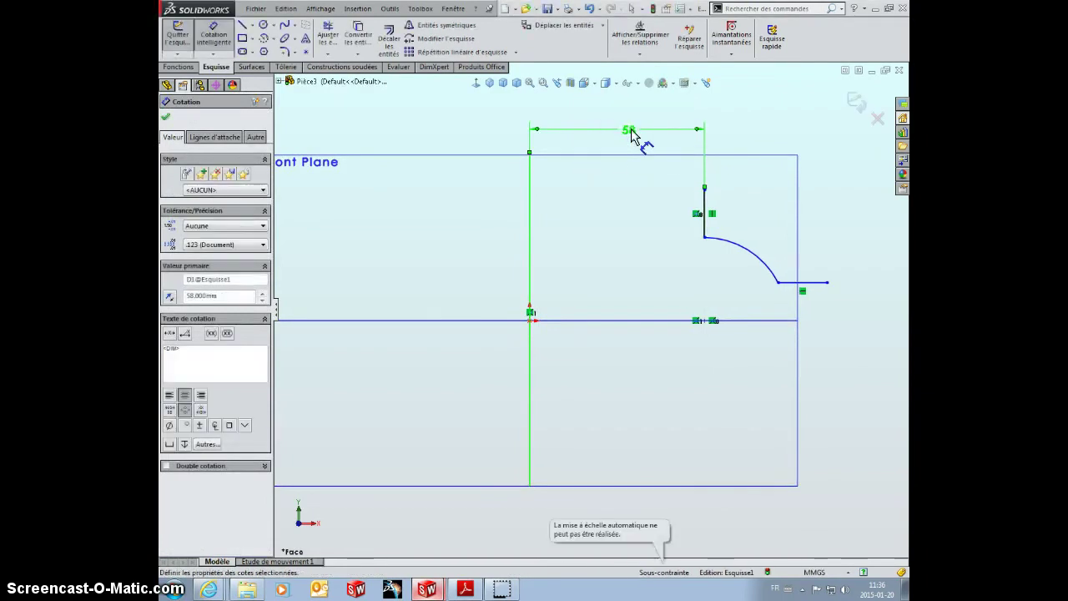
left_click_drag(671, 204, 707, 194)
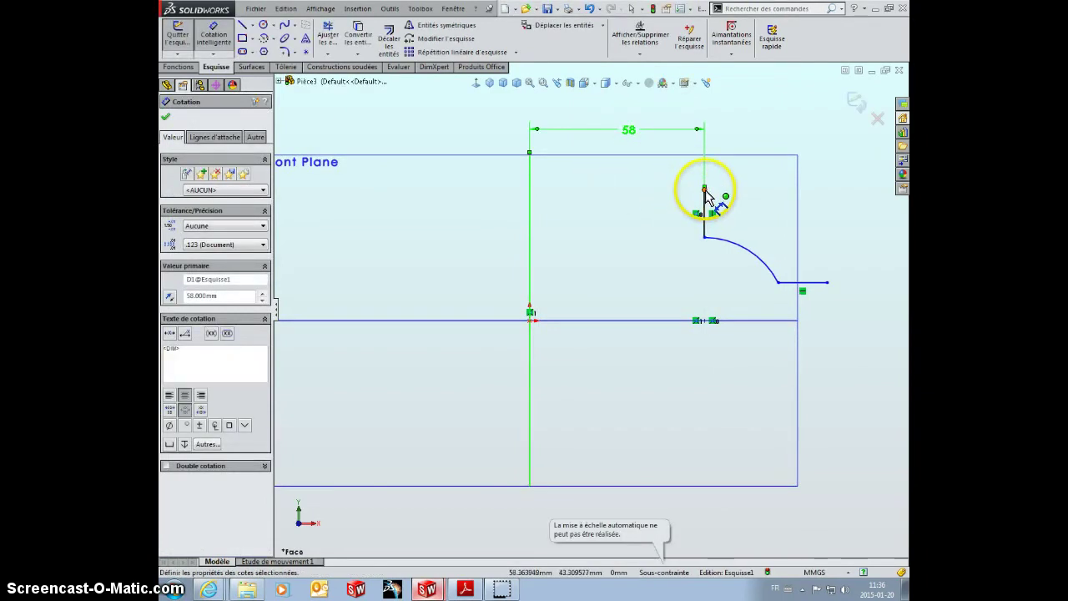
left_click(705, 190)
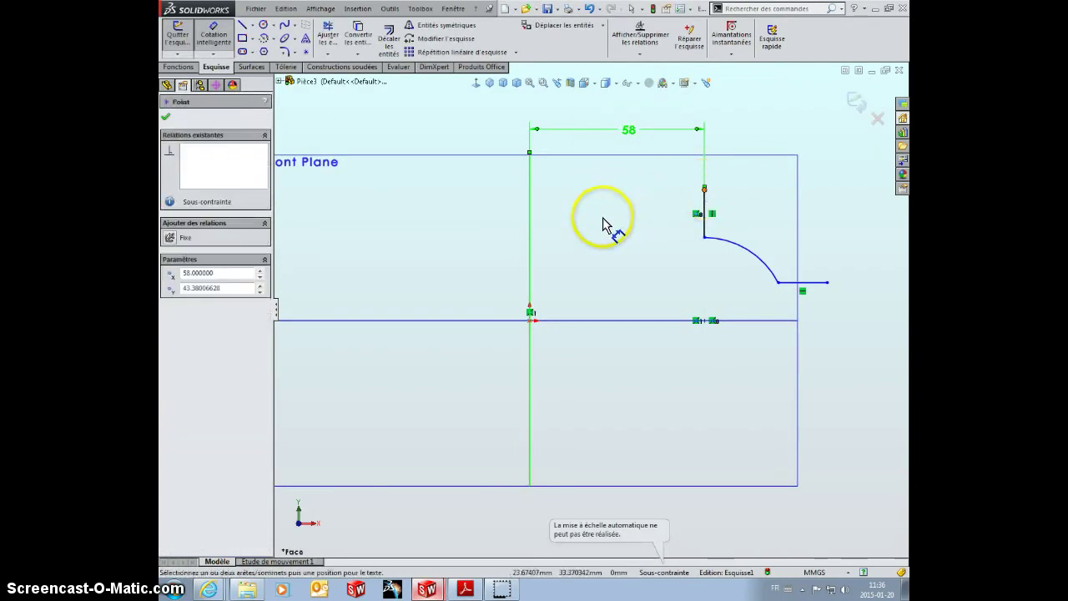
left_click(593, 321)
left_click(473, 248)
type("60")
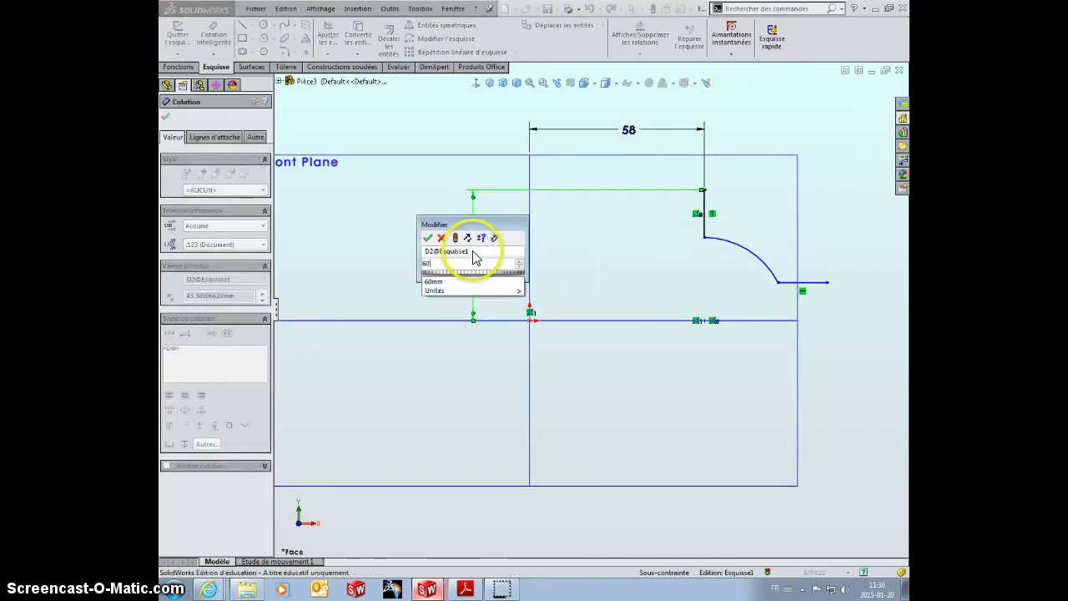
key("Return")
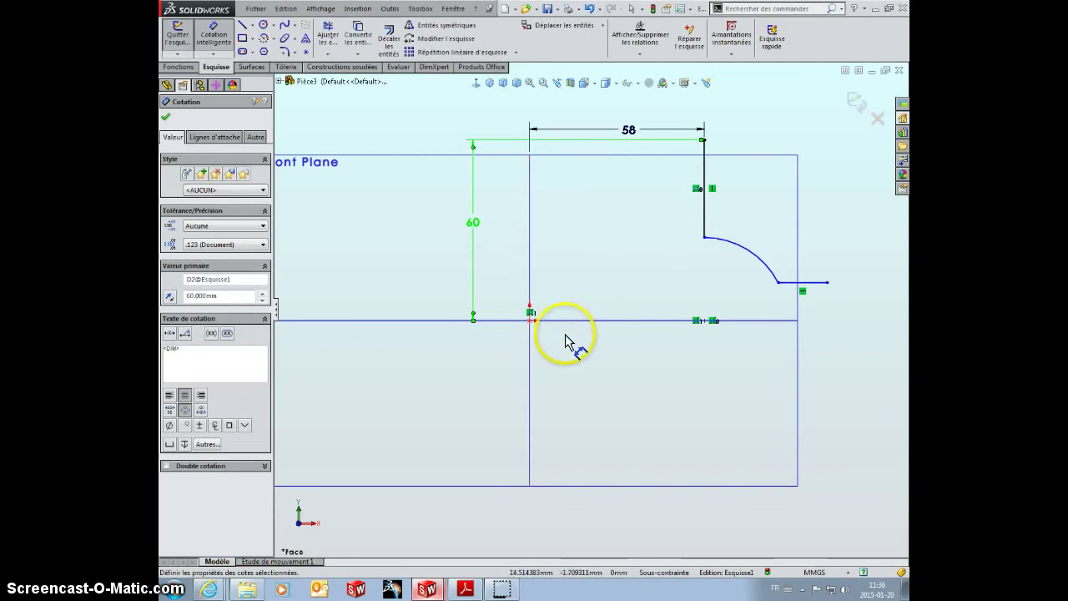
Dimension the horizontal line's end 100 and the arc's lower end 80 from the vertical axis.
left_click(529, 350)
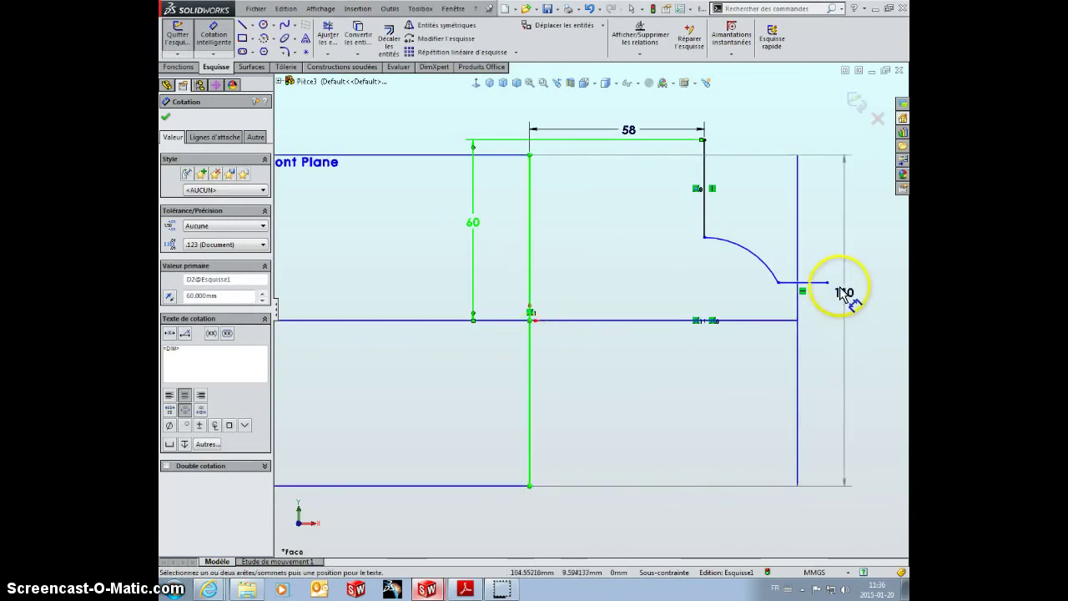
left_click(830, 284)
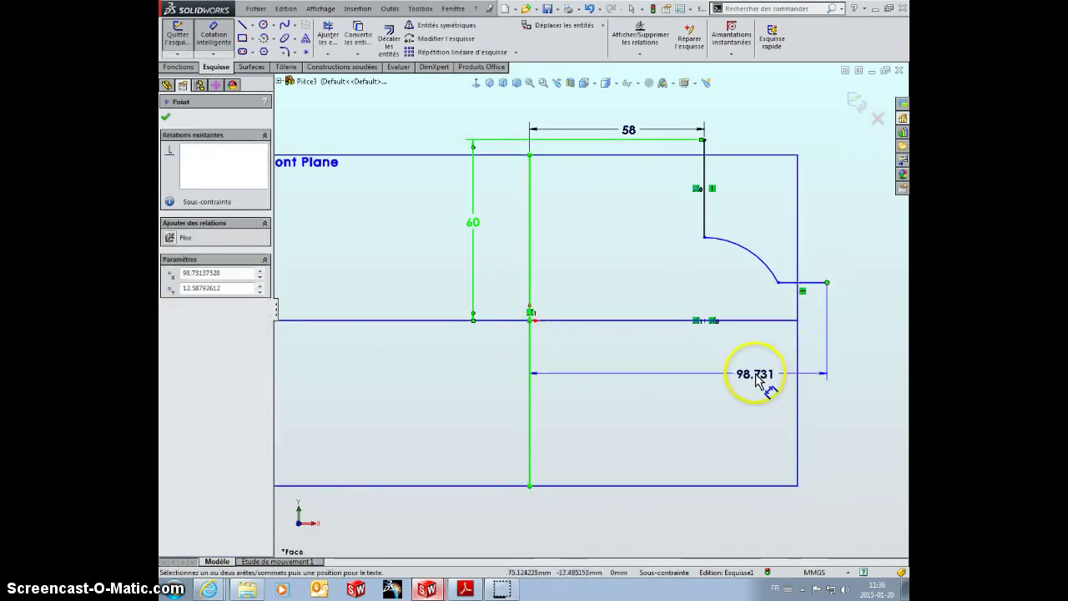
left_click(753, 378)
type("10")
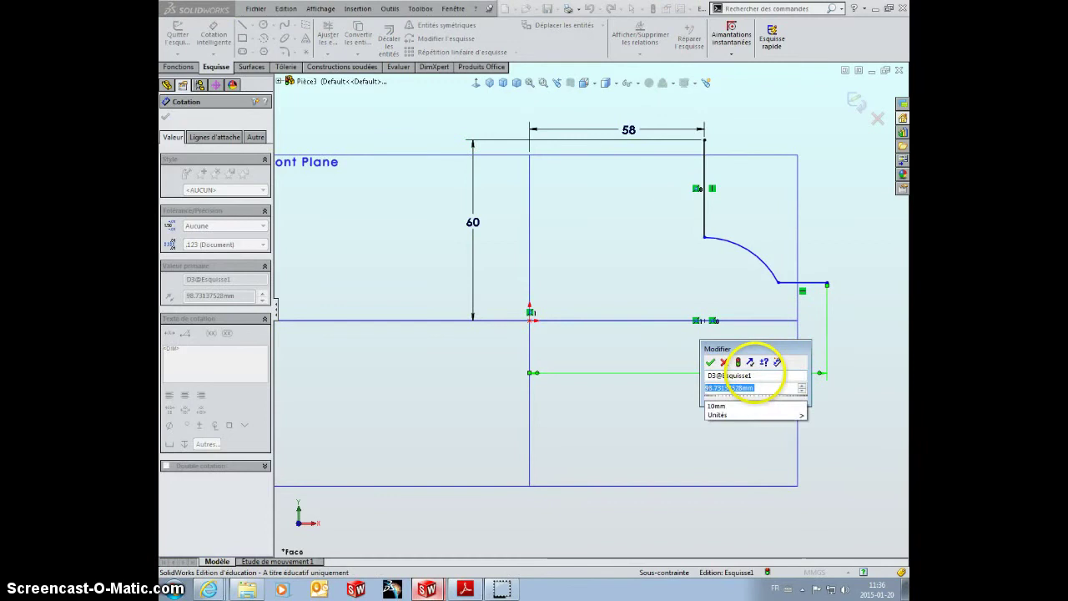
type("100")
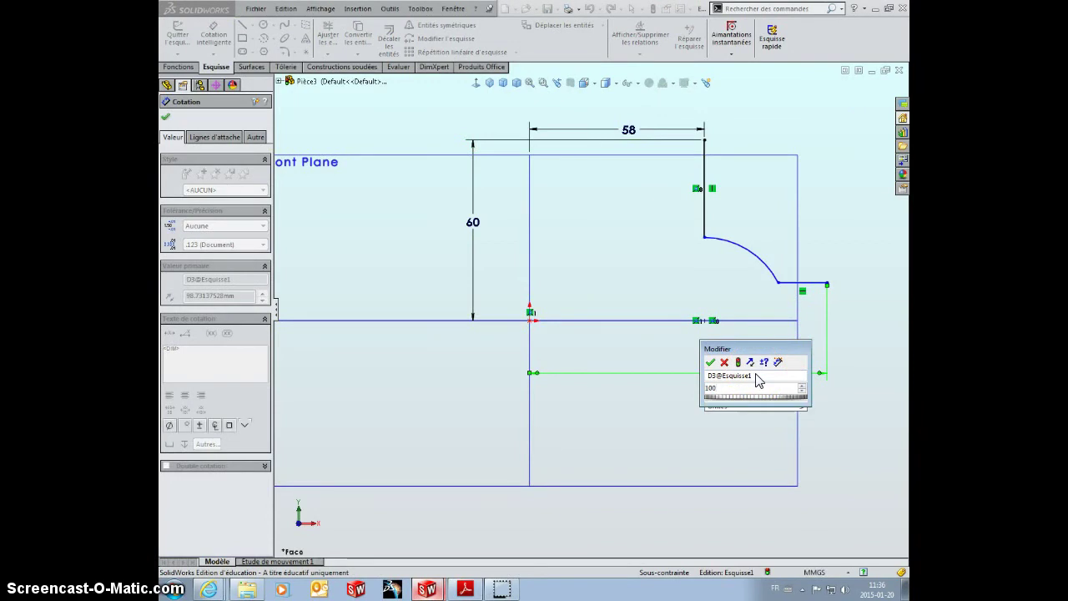
key("Return")
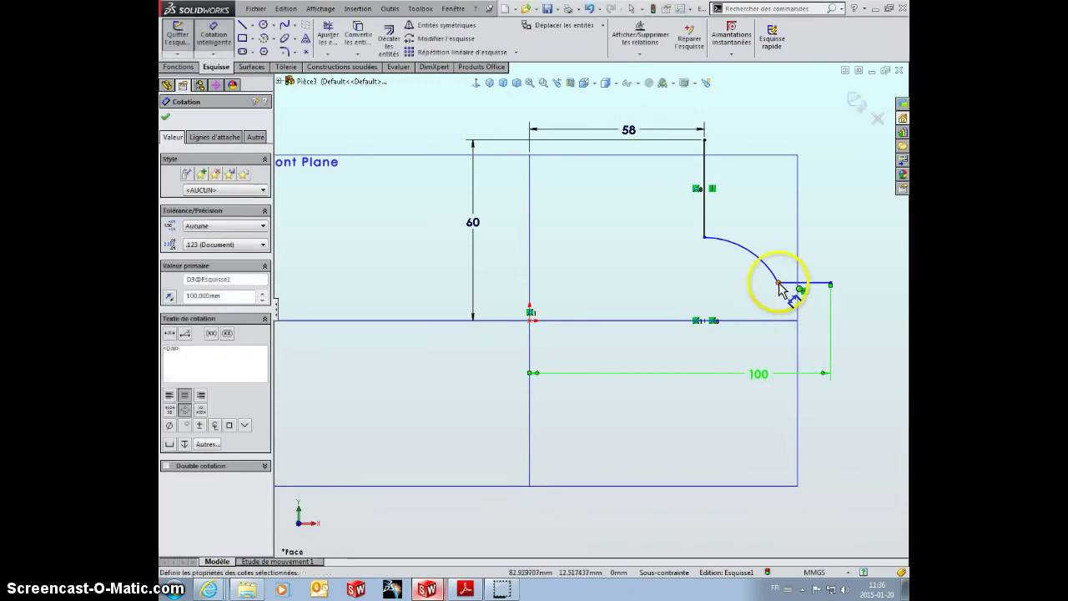
left_click(778, 283)
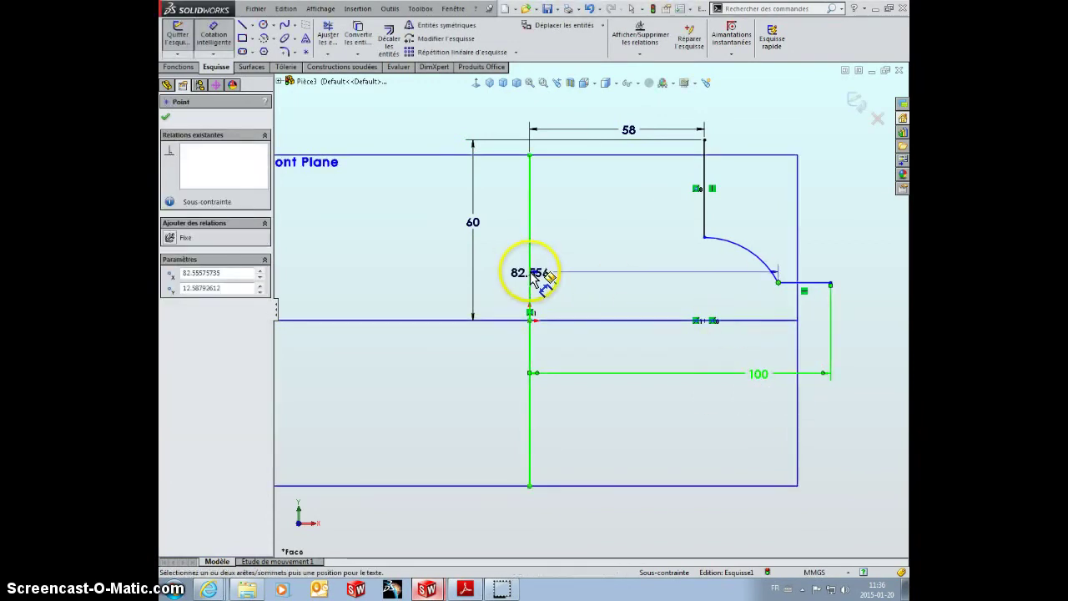
left_click(621, 361)
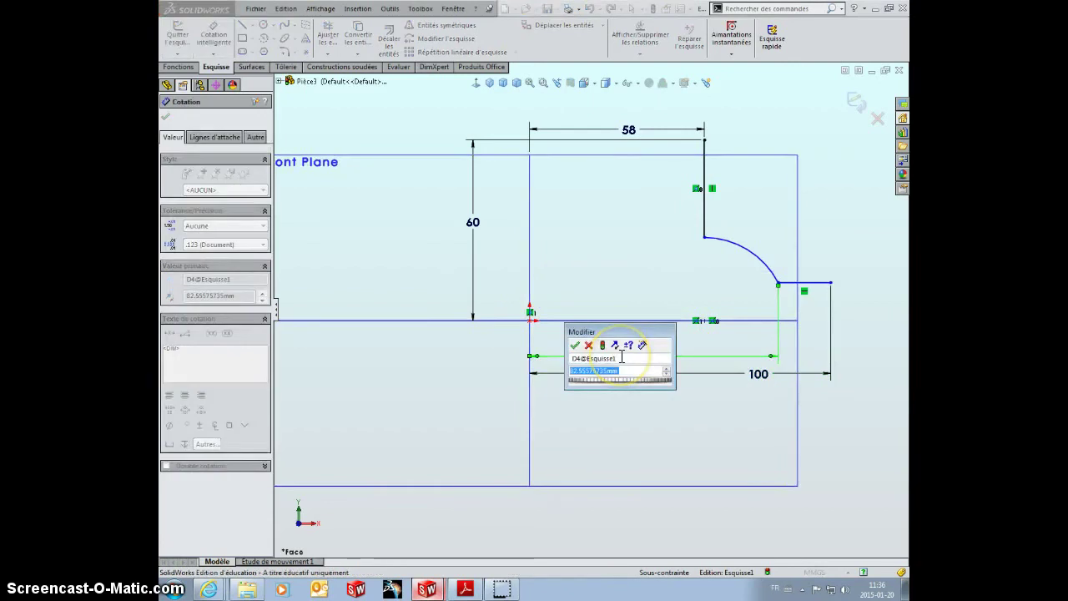
type("80")
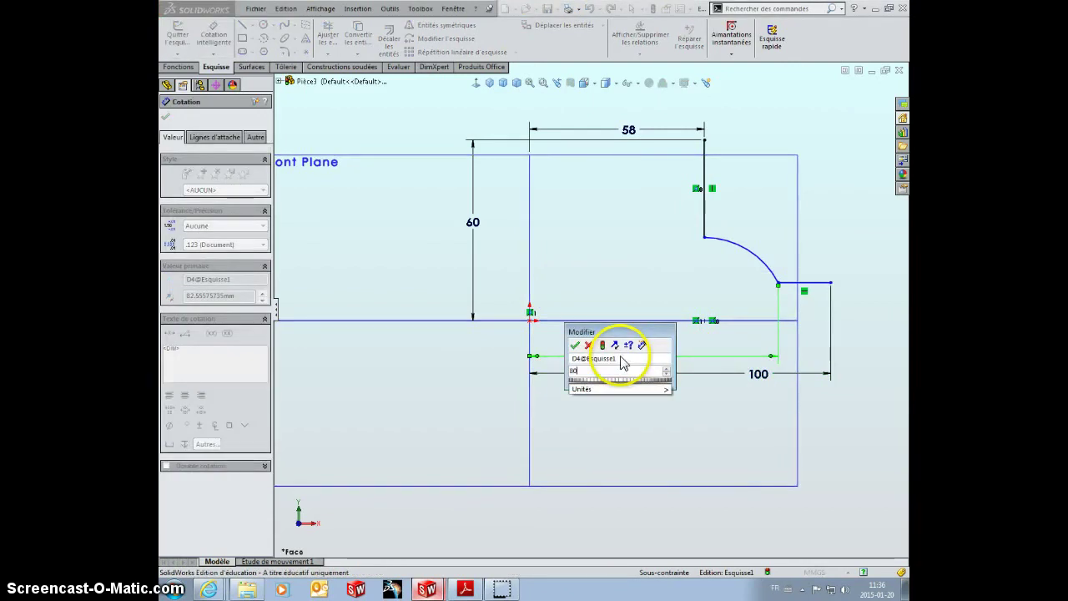
key("Return")
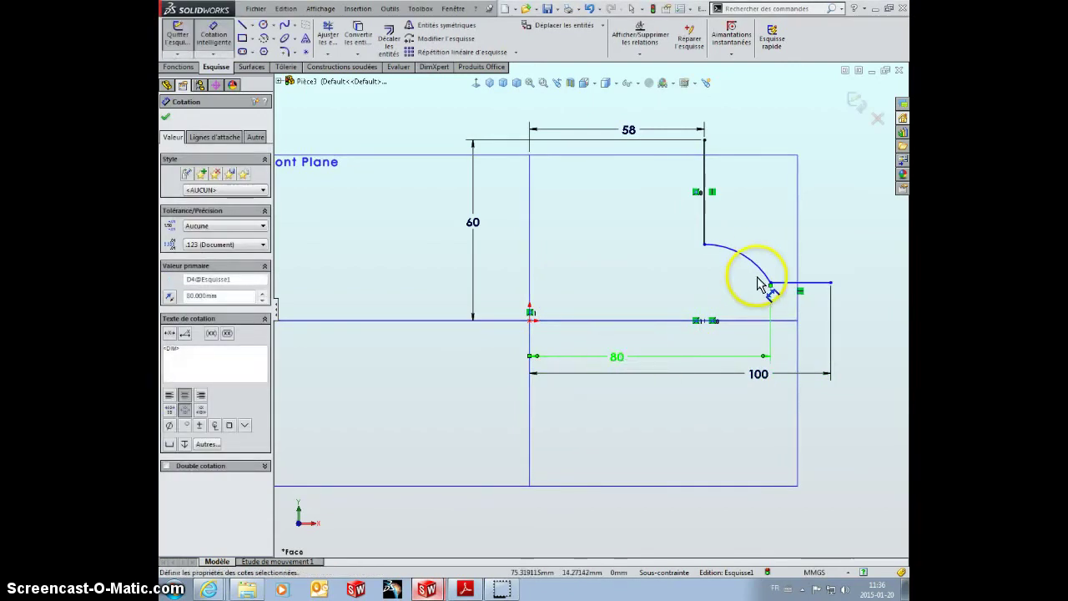
left_click(760, 265)
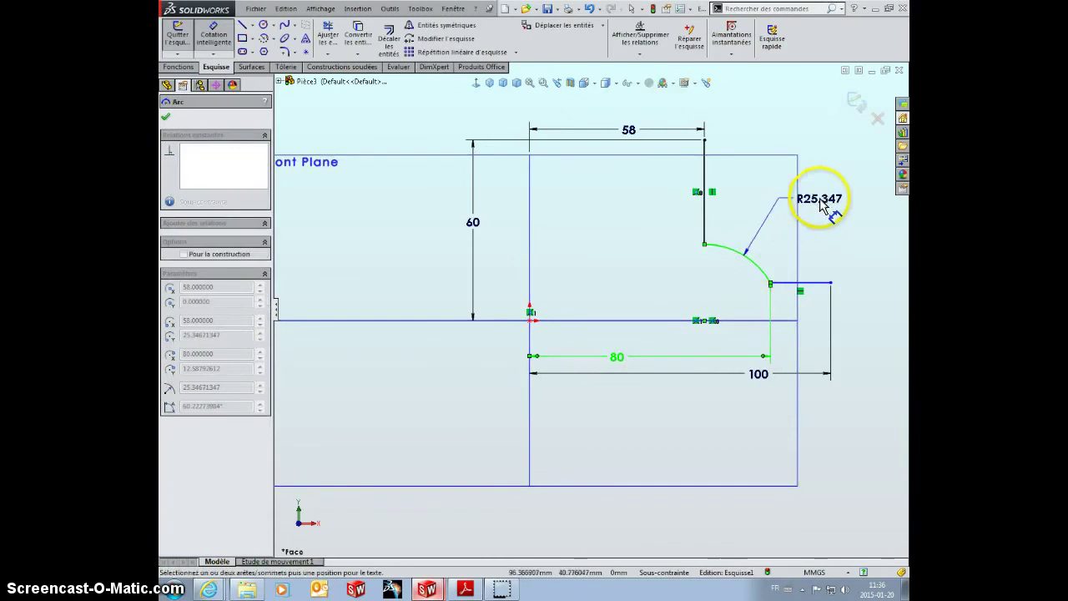
Set the arc radius to 40 mm.
left_click(837, 208)
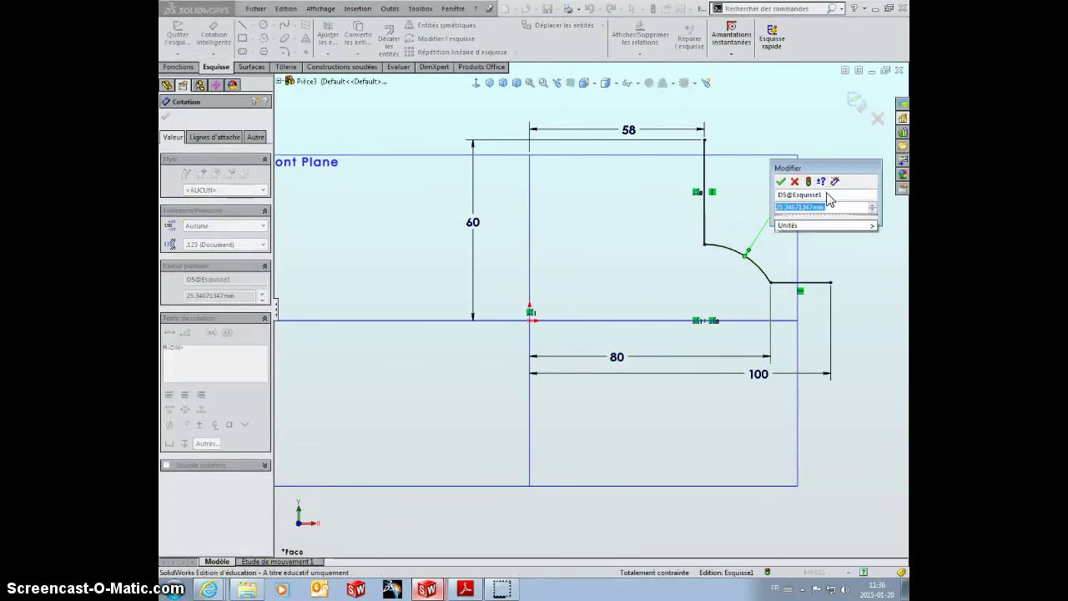
type("40")
key("Return")
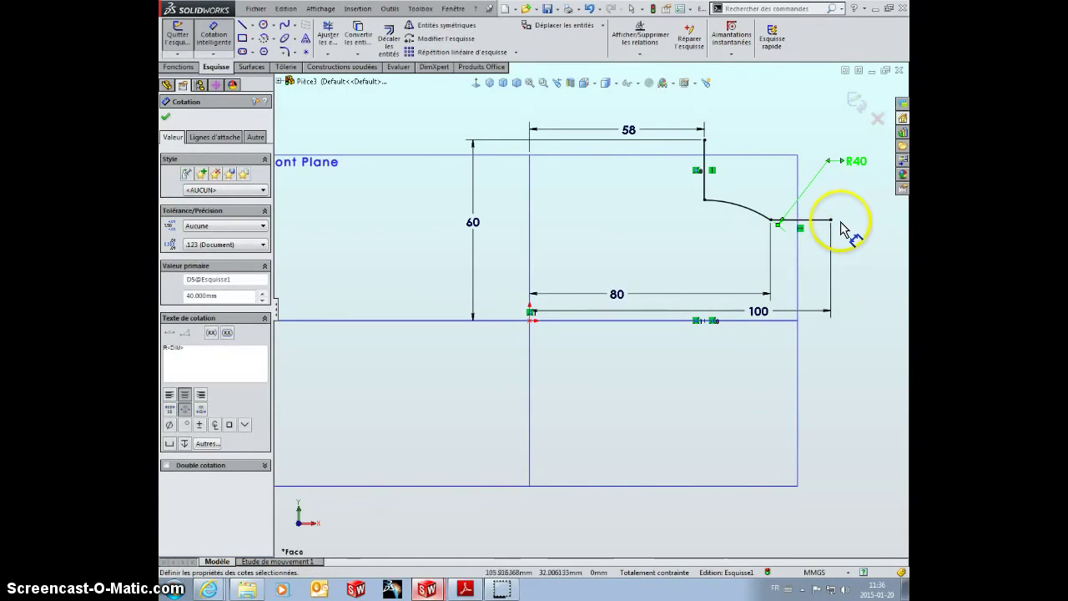
Add a height dimension on the rim corner, dismiss the driven warning, and delete the 33.407 dimension.
left_click(830, 221)
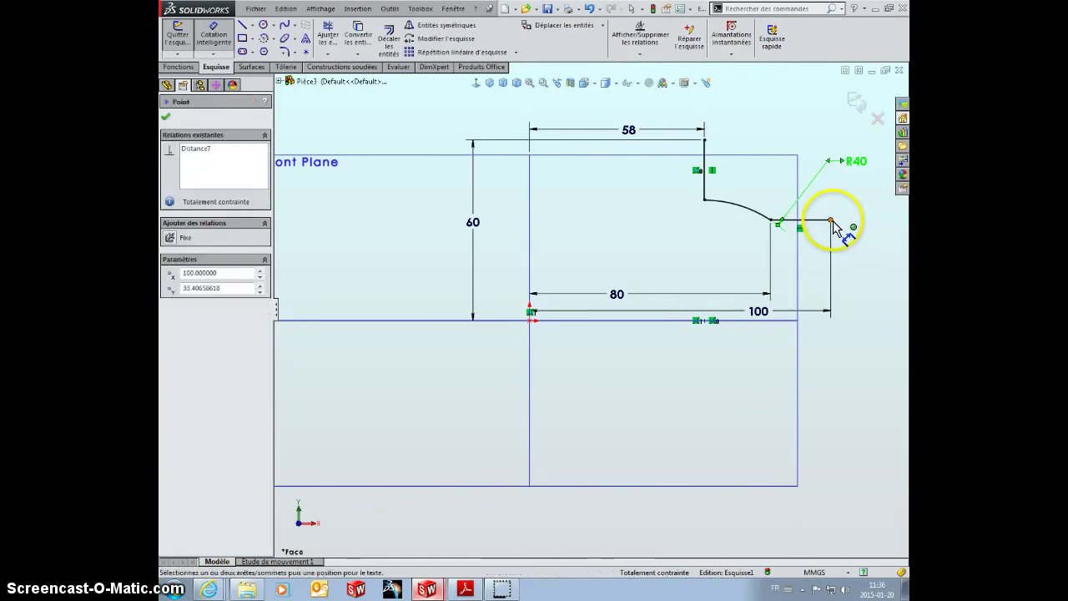
left_click(783, 325)
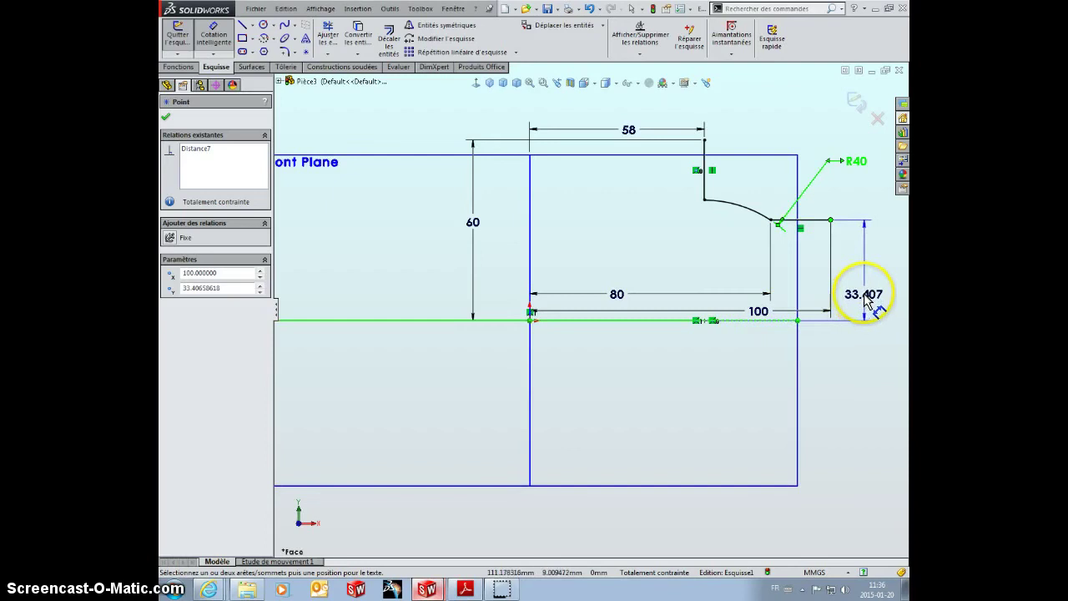
left_click(867, 304)
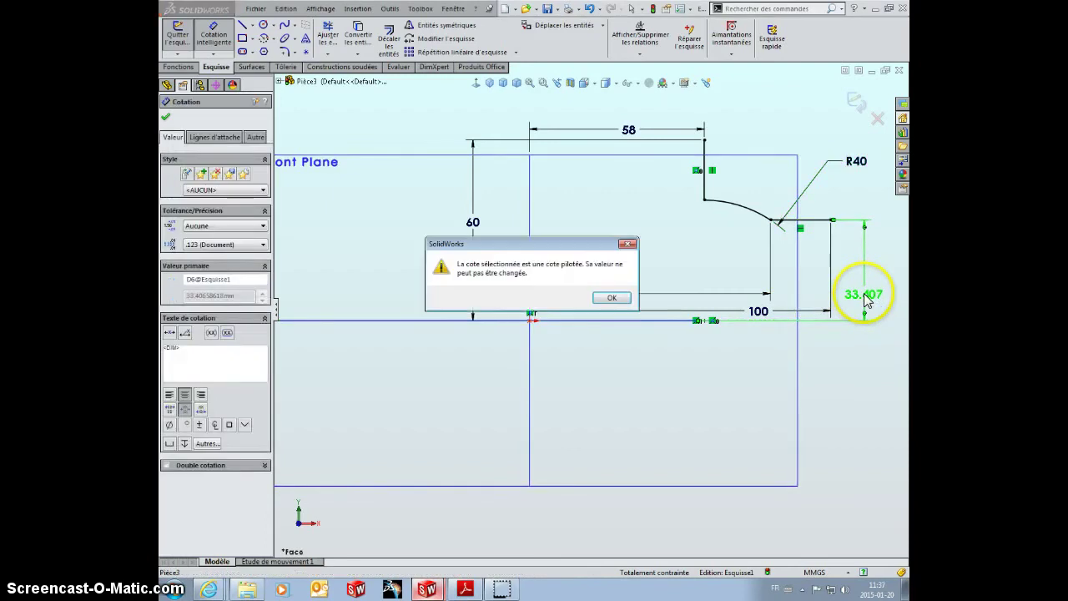
left_click(609, 296)
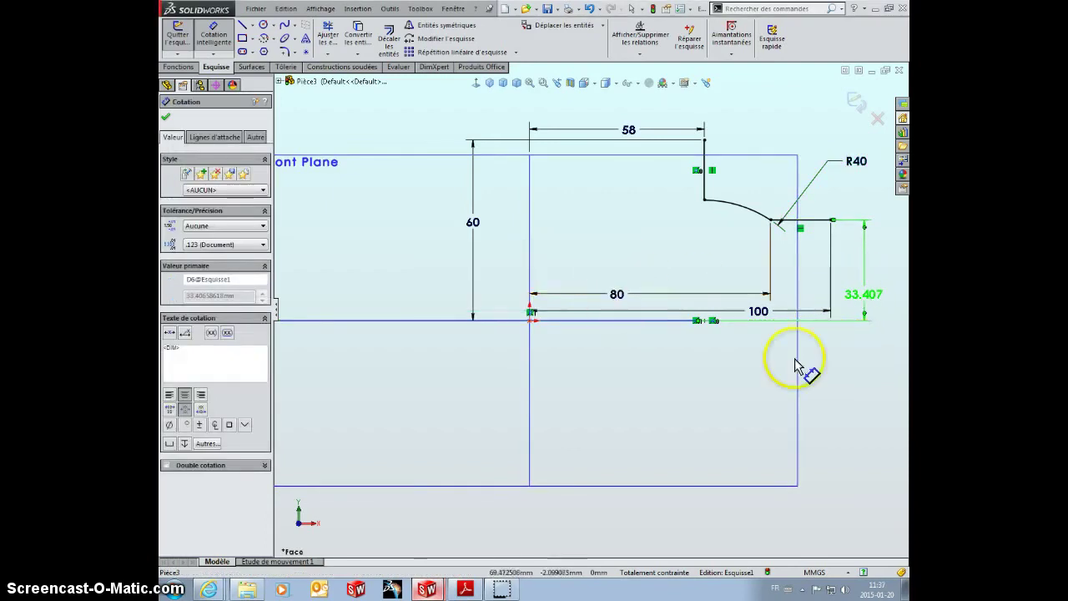
left_click(870, 299)
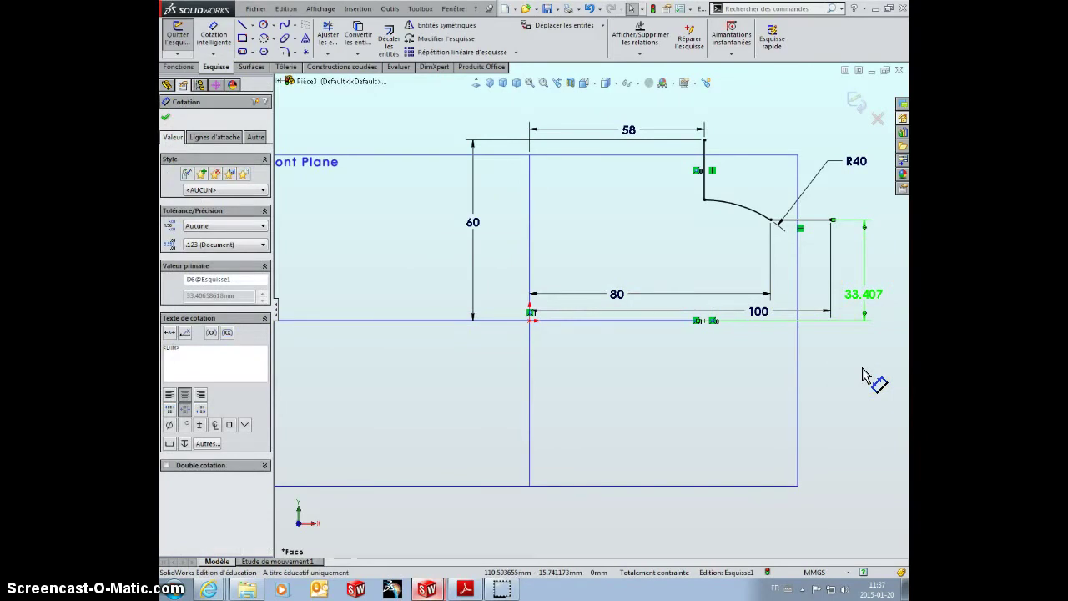
key("Delete")
Delete the relation holding the rim line and drag the line down toward the base line.
left_click(868, 387)
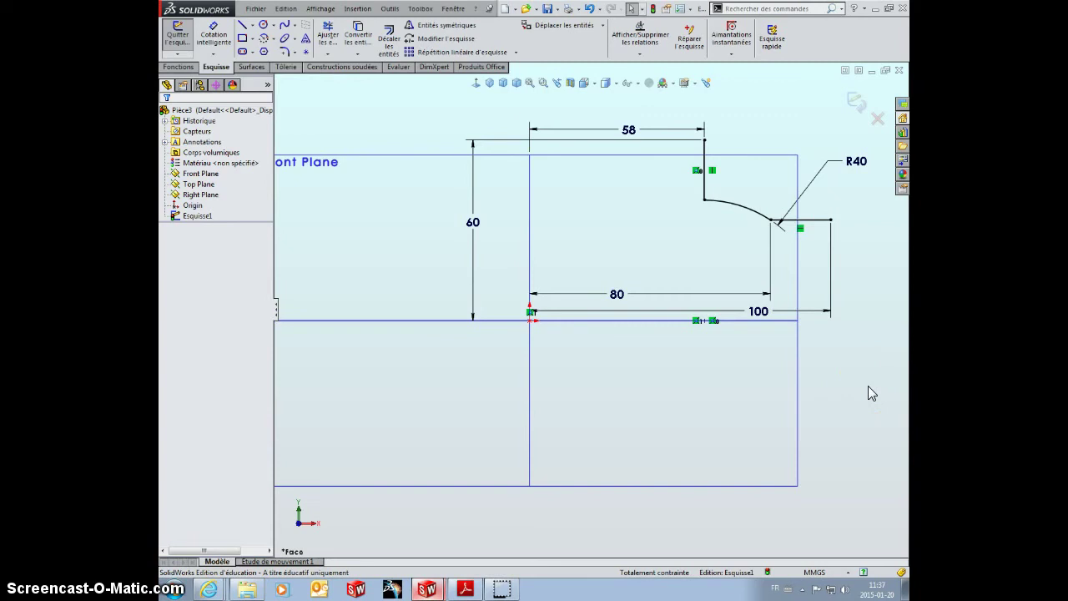
left_click(697, 321)
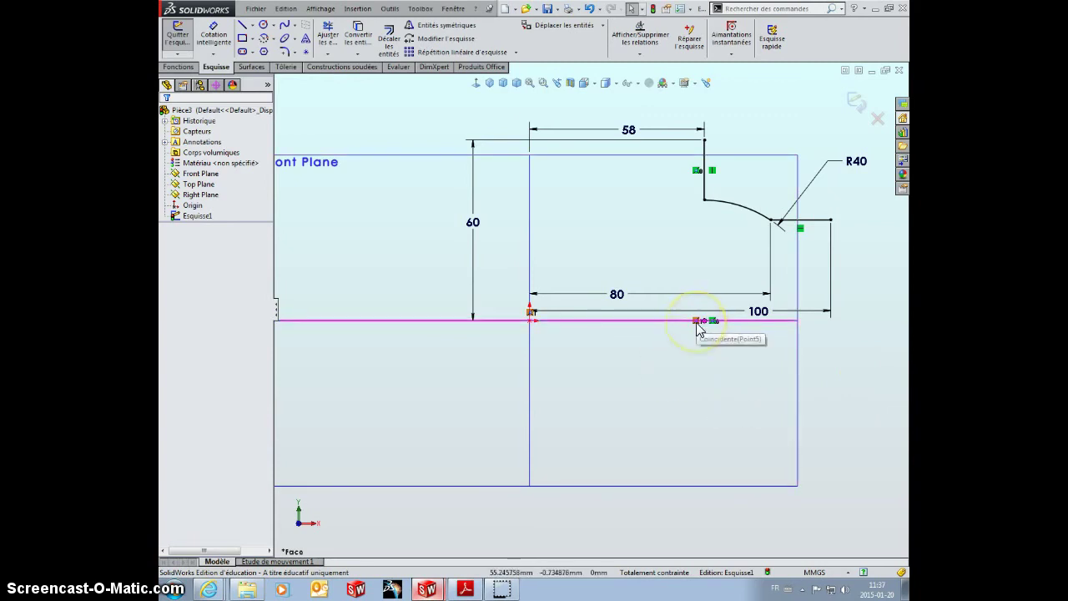
left_click(713, 322)
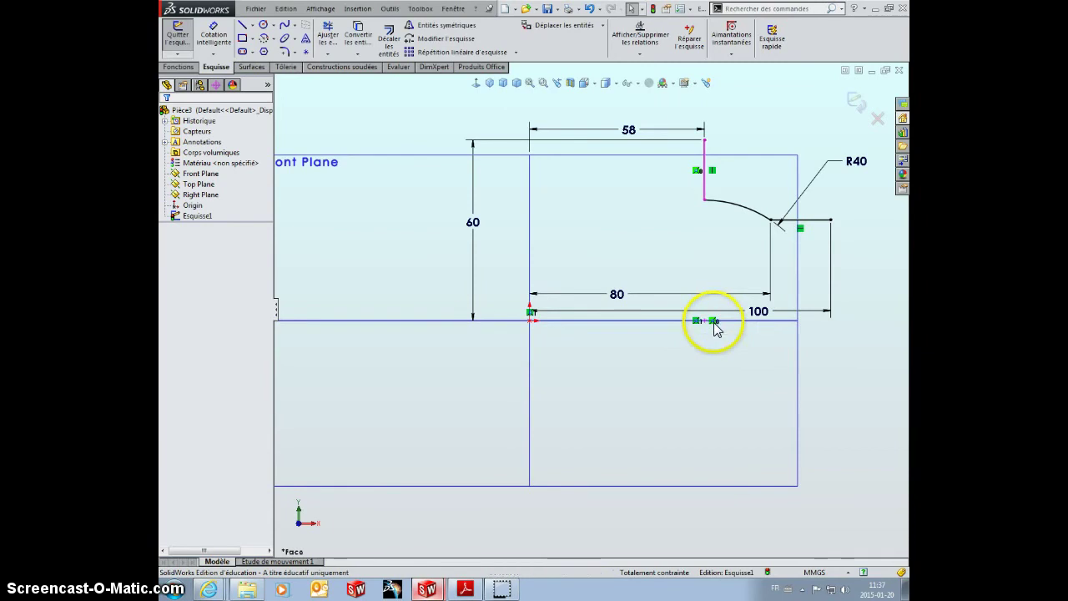
key("Delete")
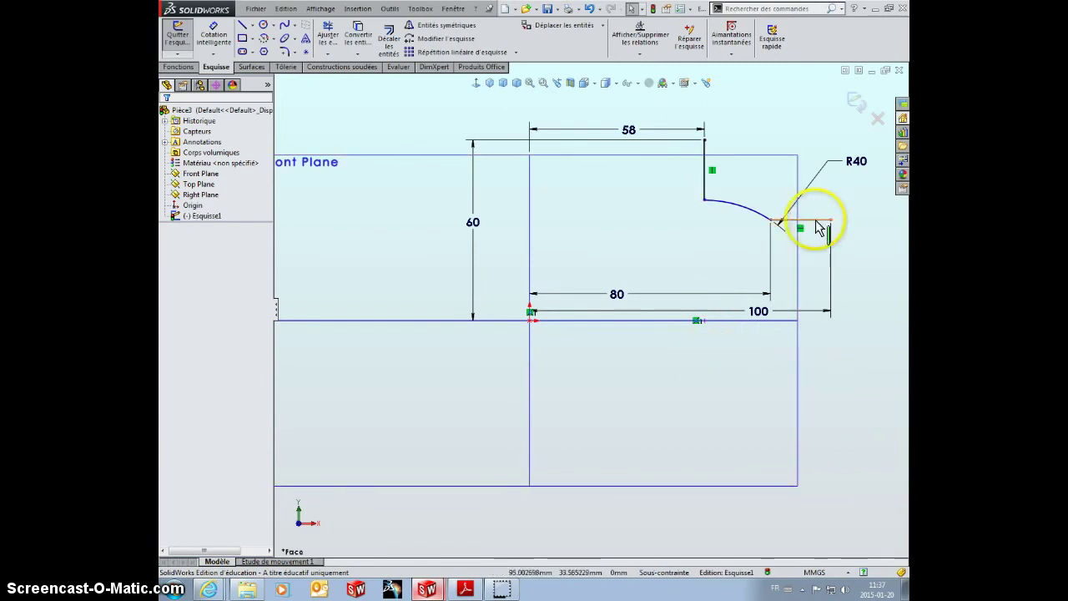
left_click_drag(819, 224, 825, 292)
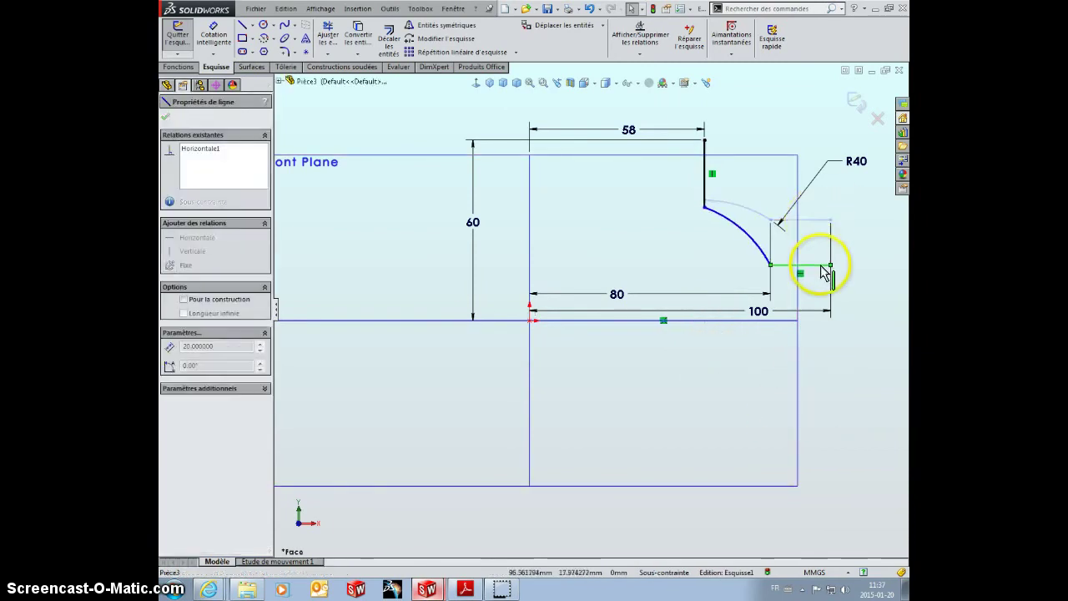
left_click(866, 405)
right_click_drag(866, 409, 878, 334)
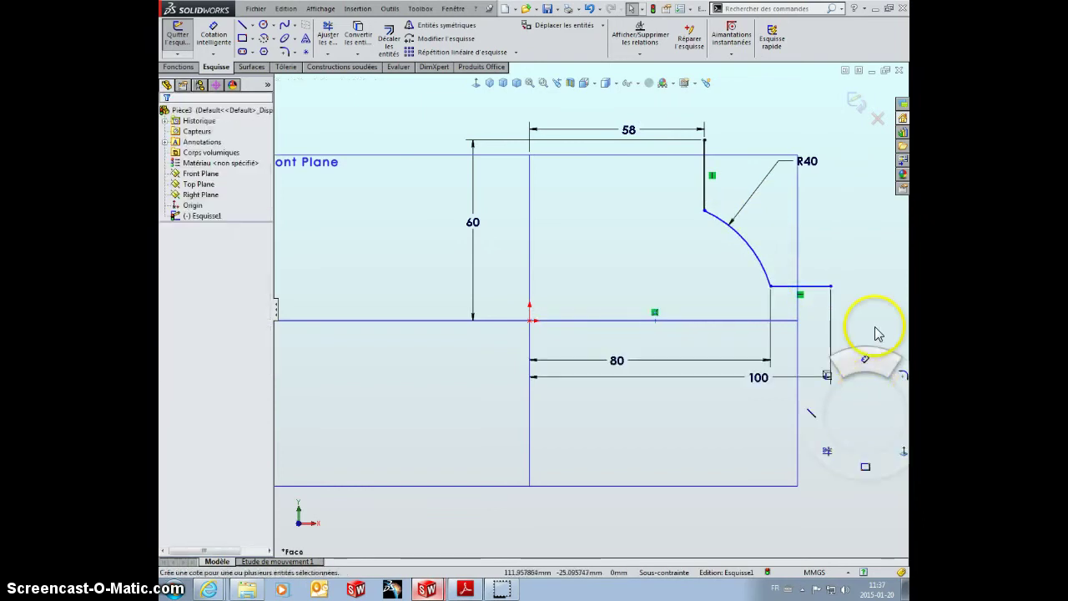
Dimension the rim line 8 mm above the base line.
left_click(824, 292)
left_click(789, 321)
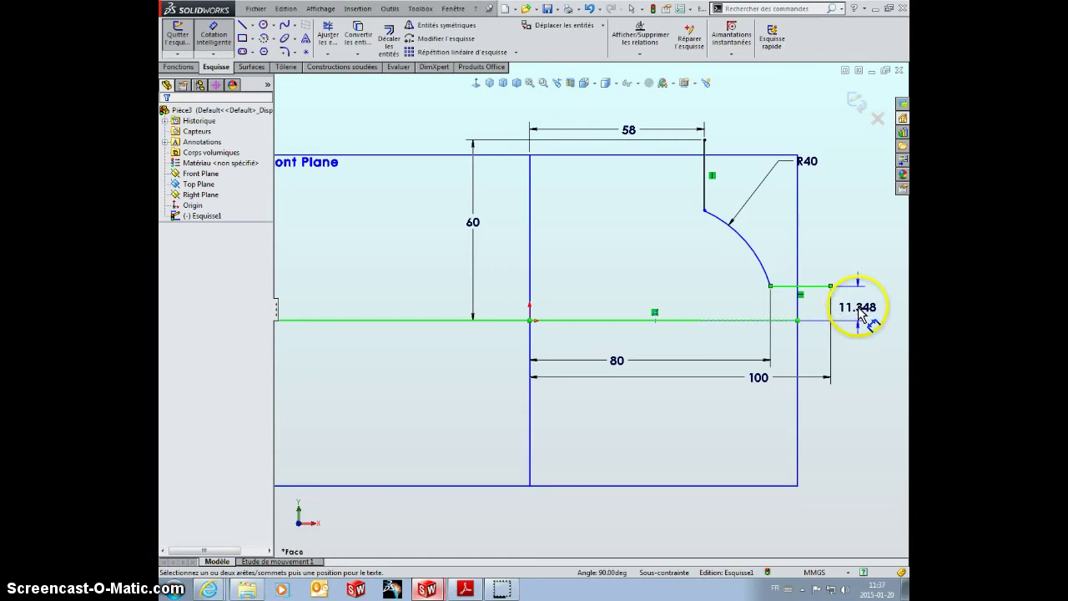
left_click(860, 310)
type("8")
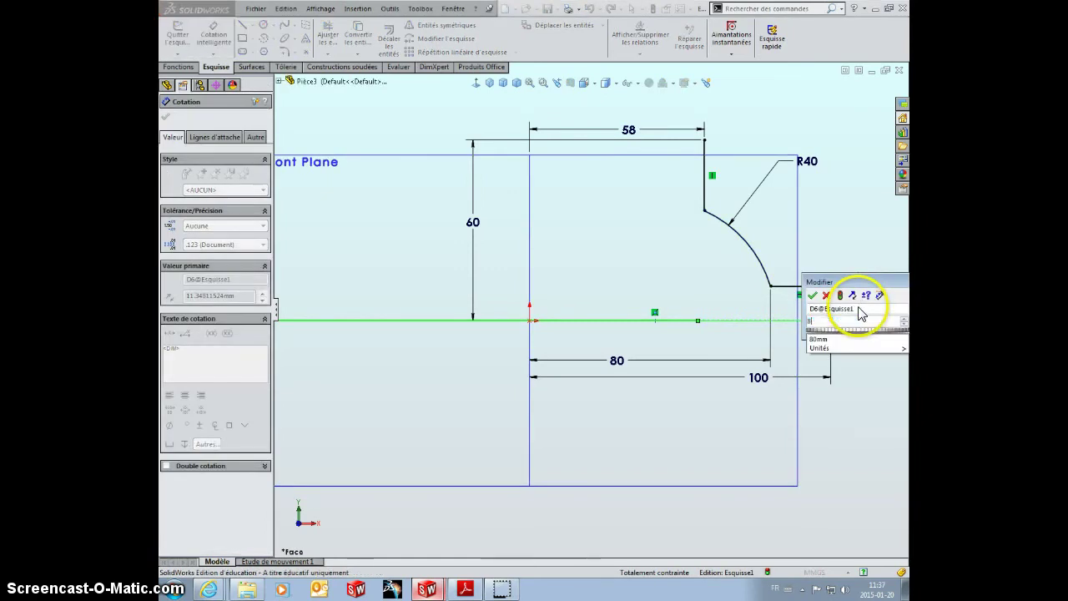
key("Return")
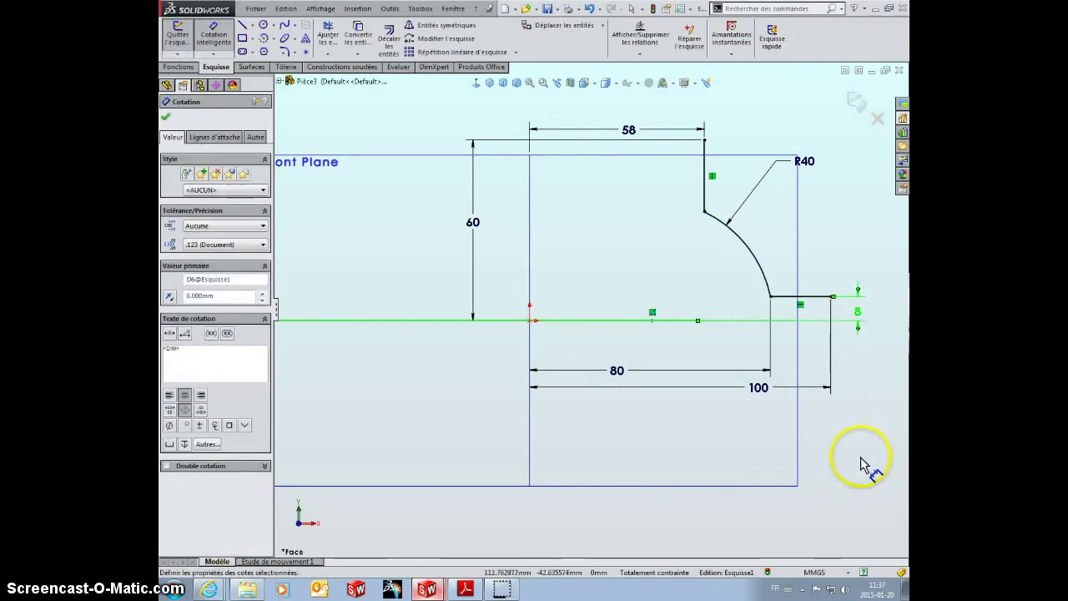
key("Escape")
key("Escape")
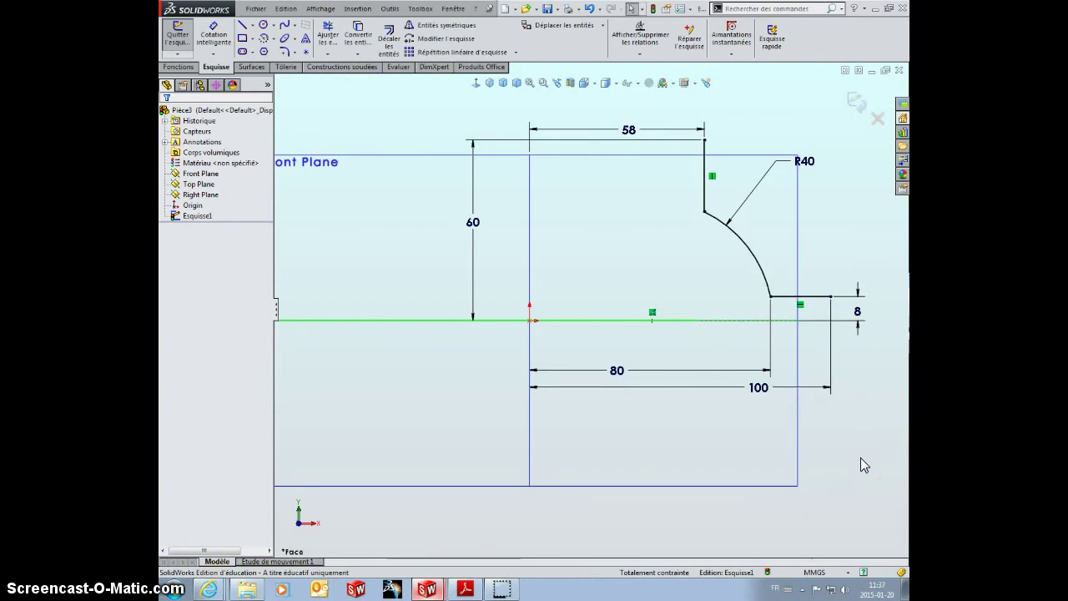
left_click_drag(709, 191, 721, 255)
scroll(696, 251, "down", 1)
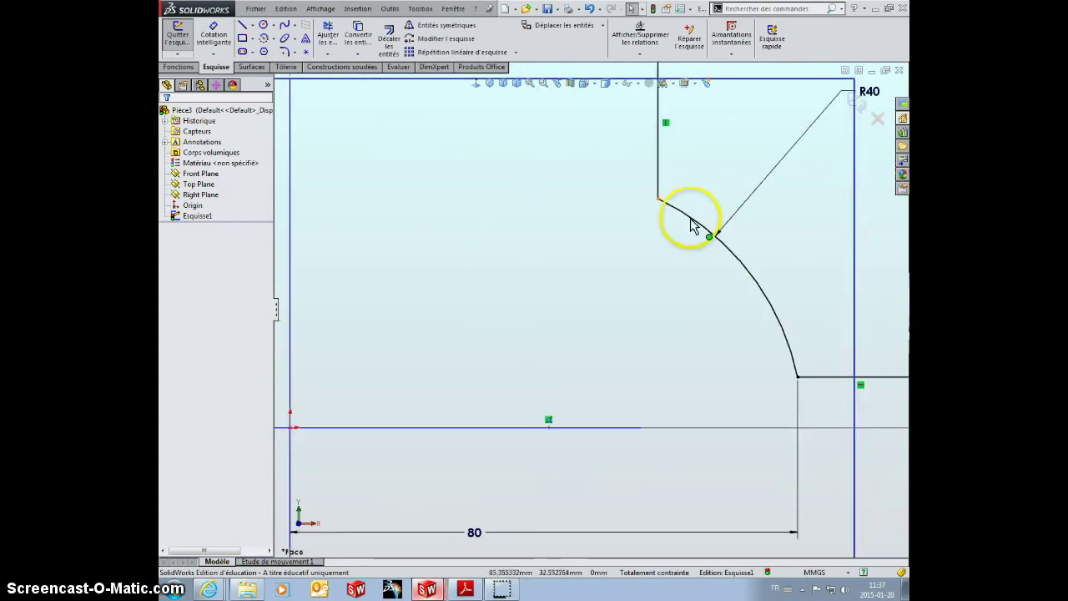
scroll(677, 202, "down", 2)
left_click_drag(529, 184, 699, 292)
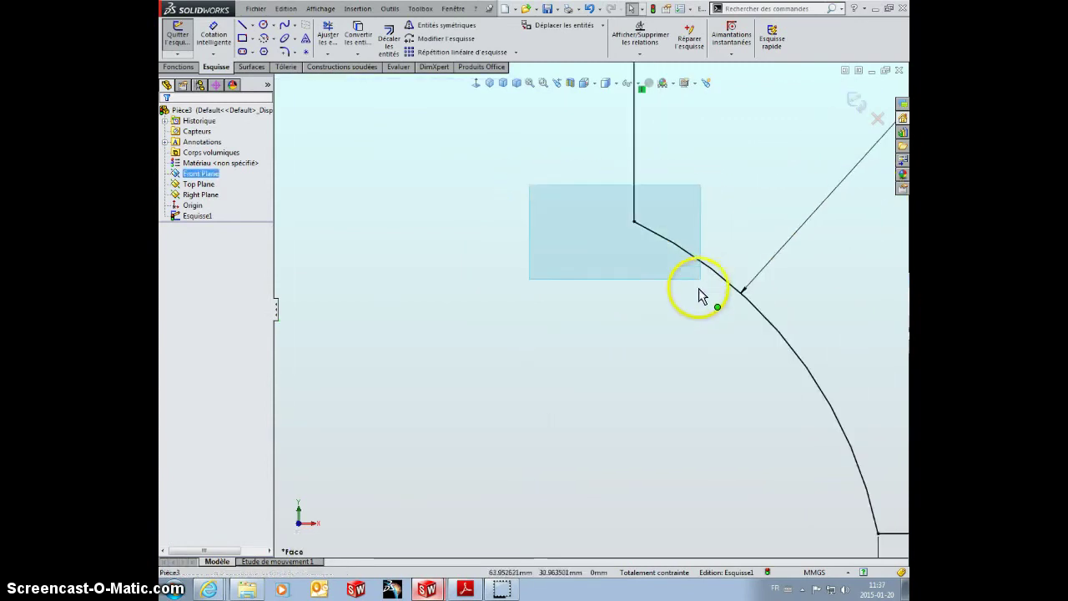
scroll(680, 317, "up", 1)
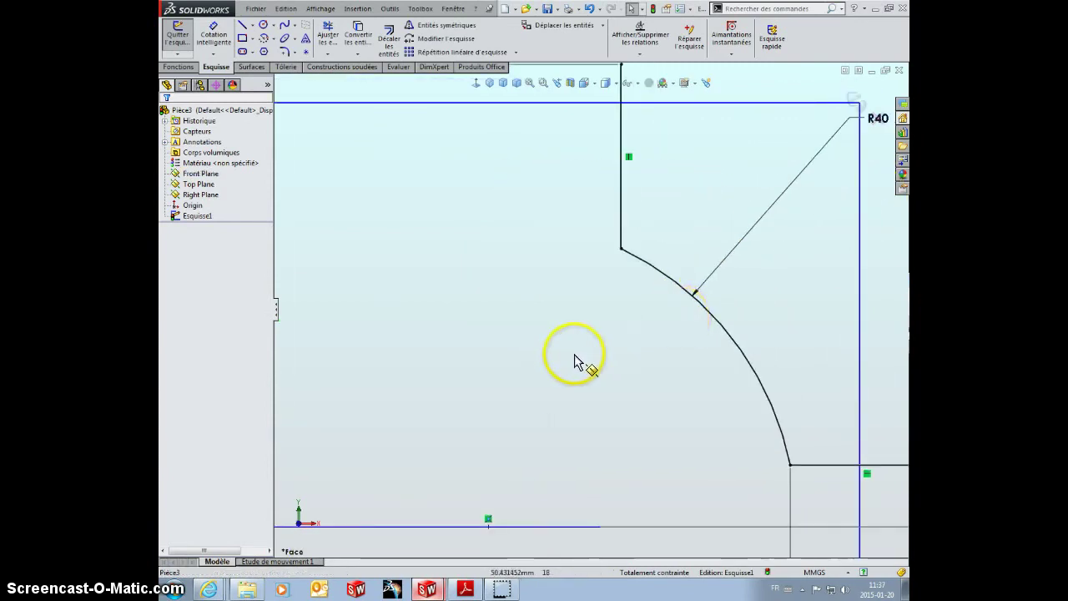
scroll(582, 362, "up", 2)
scroll(568, 351, "up", 1)
scroll(480, 367, "up", 1)
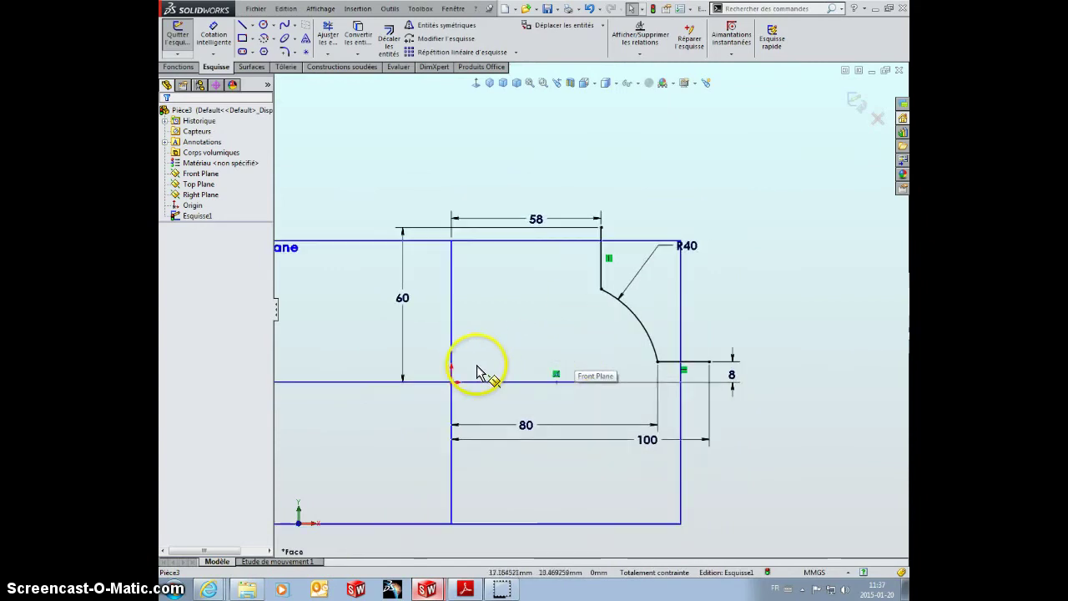
Hide the plane outlines and draw a vertical construction line upward from the origin.
left_click(632, 82)
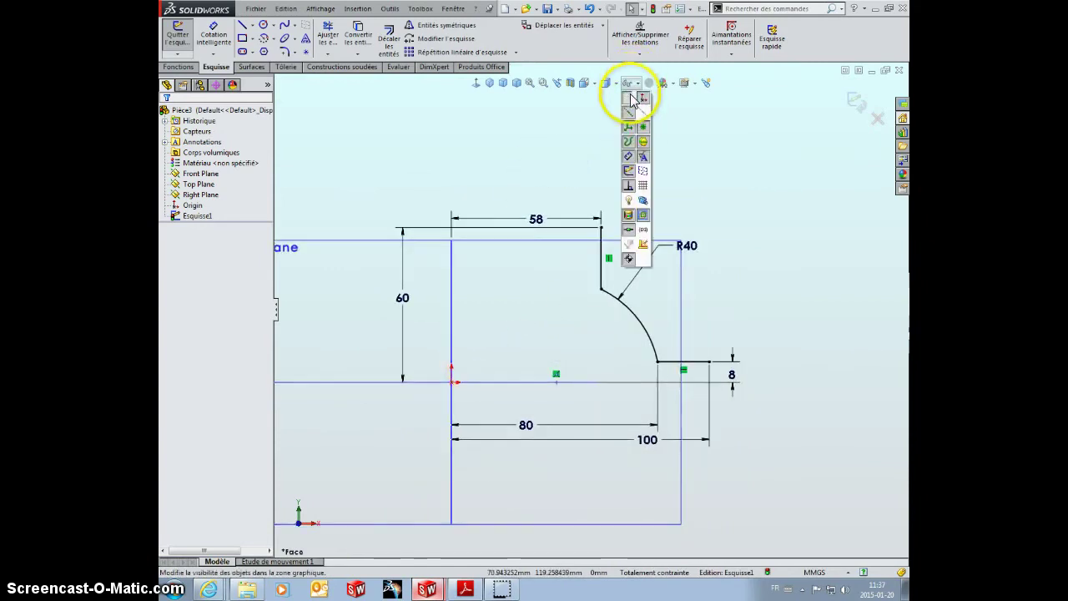
left_click(629, 98)
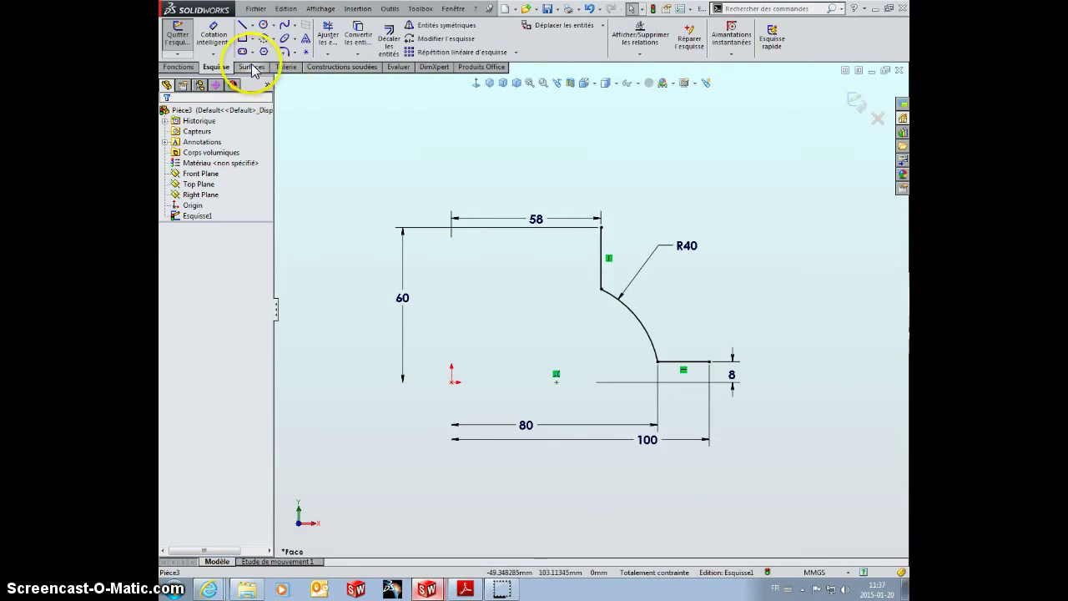
left_click(252, 26)
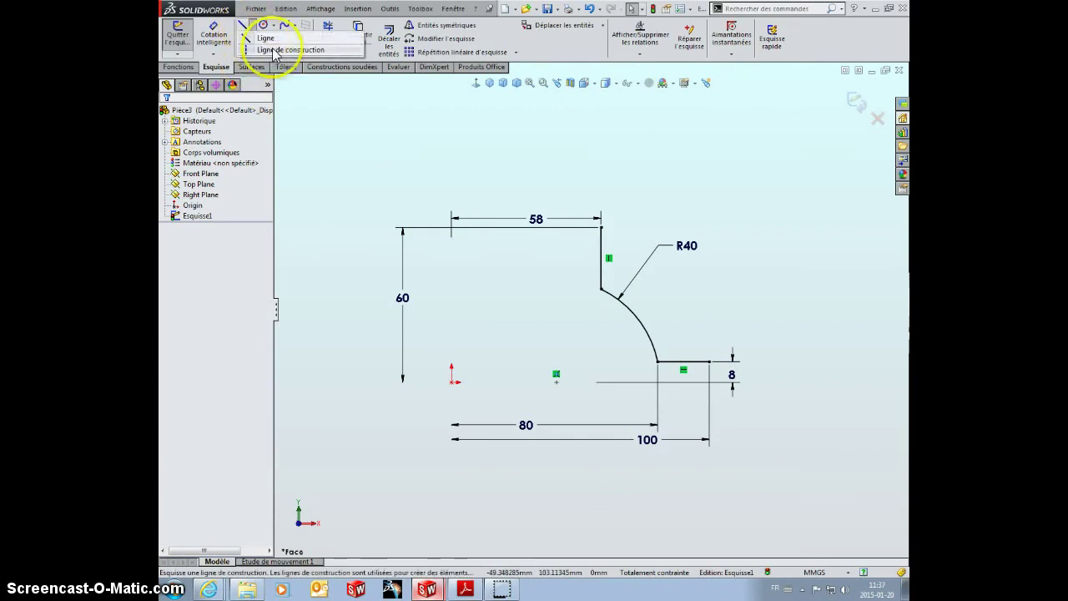
left_click(289, 50)
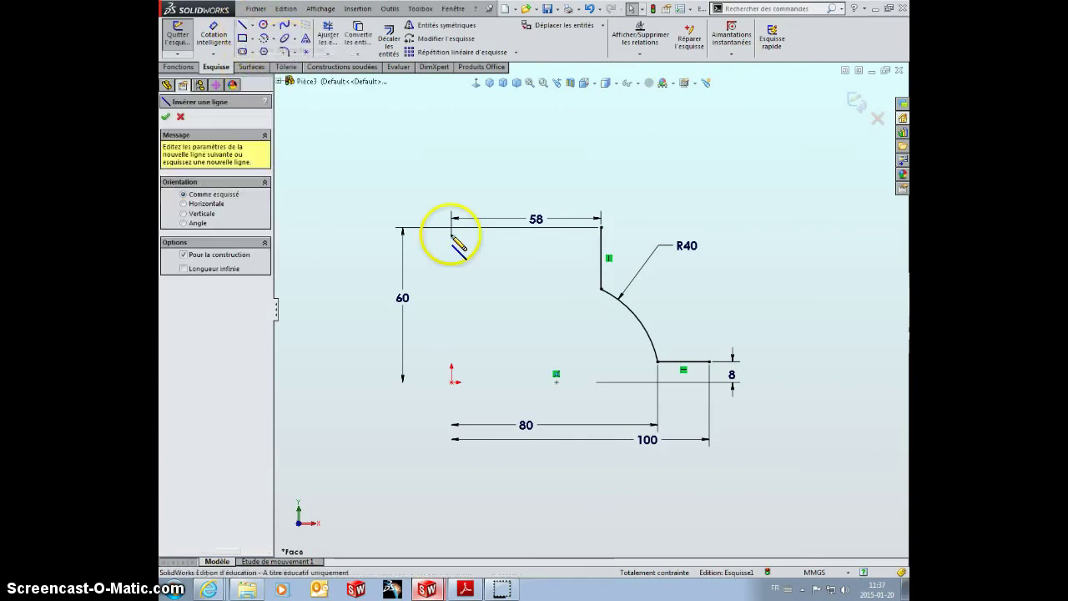
left_click(451, 383)
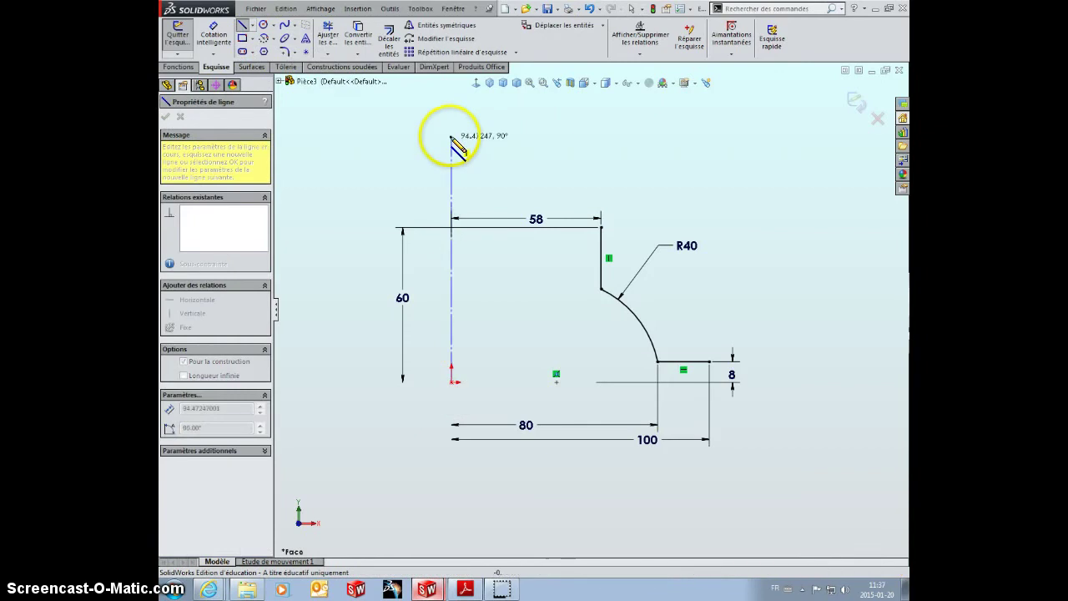
left_click(452, 130)
key("Escape")
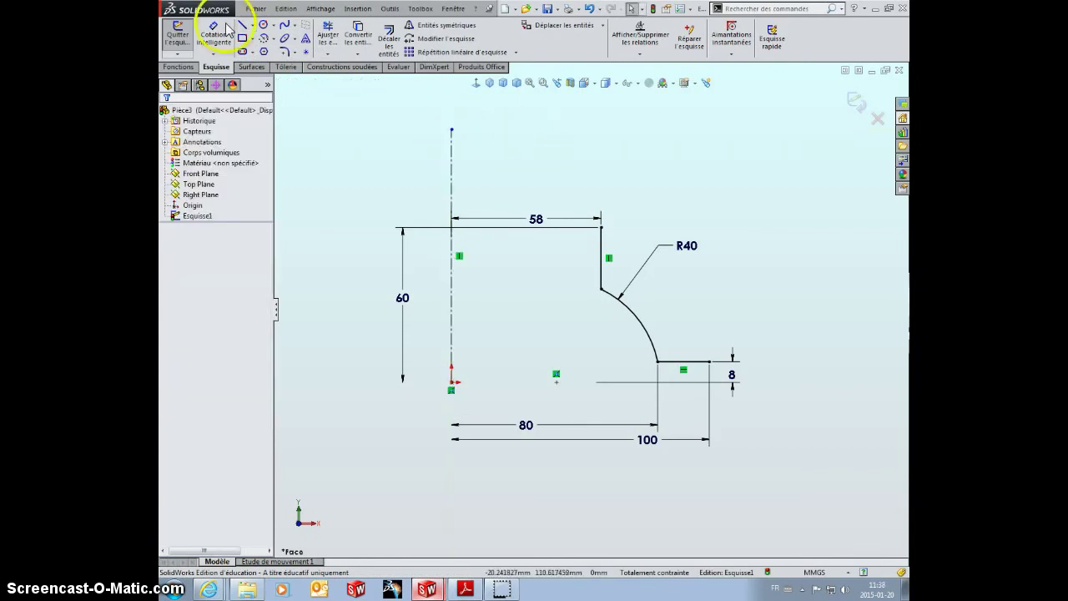
Revolve the open profile 360° as a 10 mm thin feature, Révol.-Mince1.
left_click(179, 69)
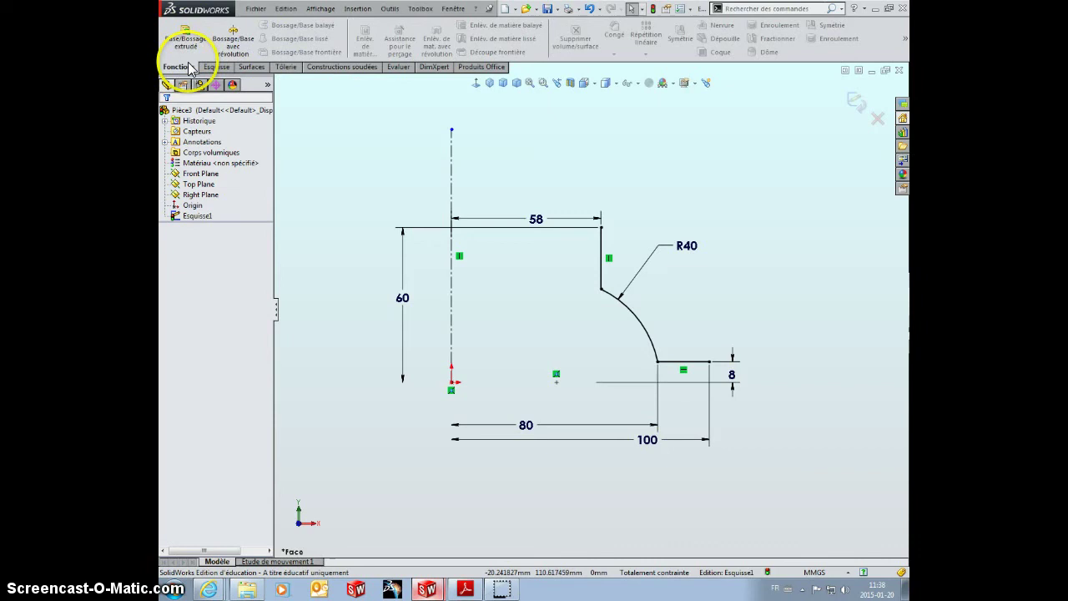
left_click(234, 42)
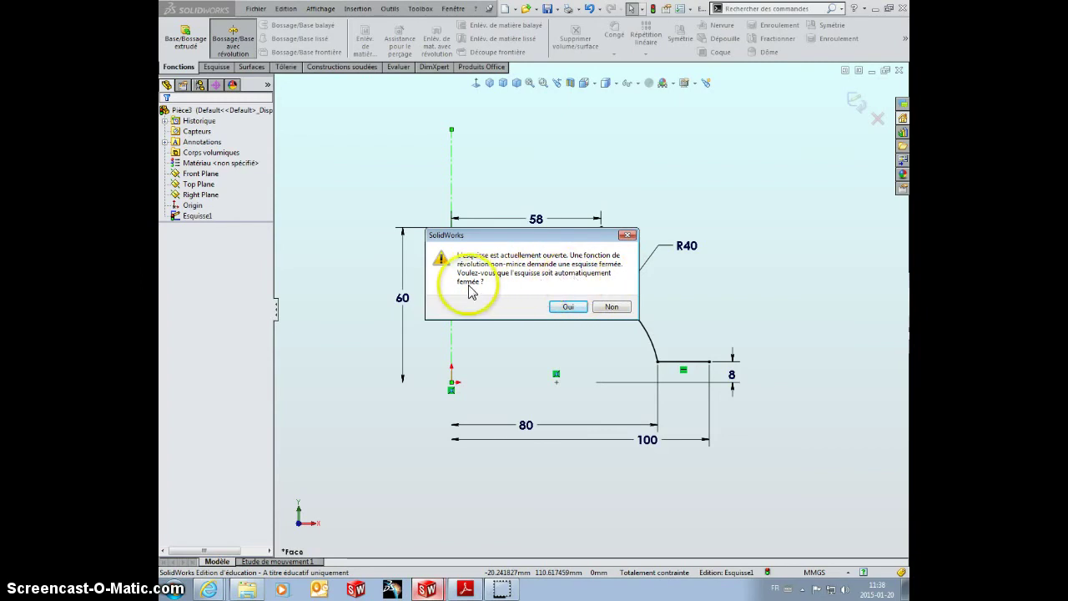
left_click(612, 307)
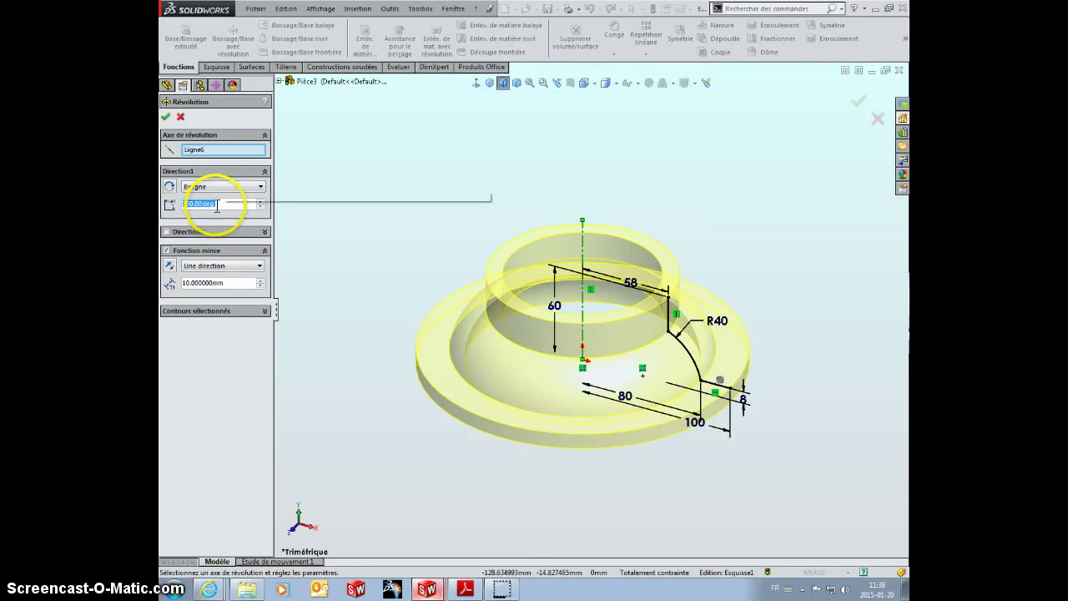
left_click(166, 117)
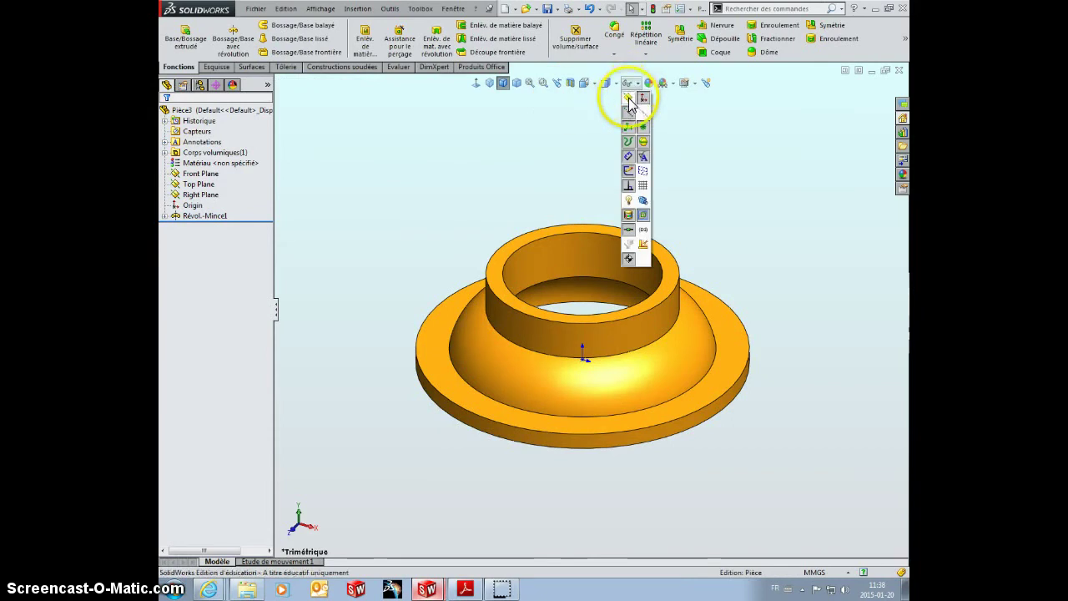
Show the reference planes in the view.
left_click(629, 98)
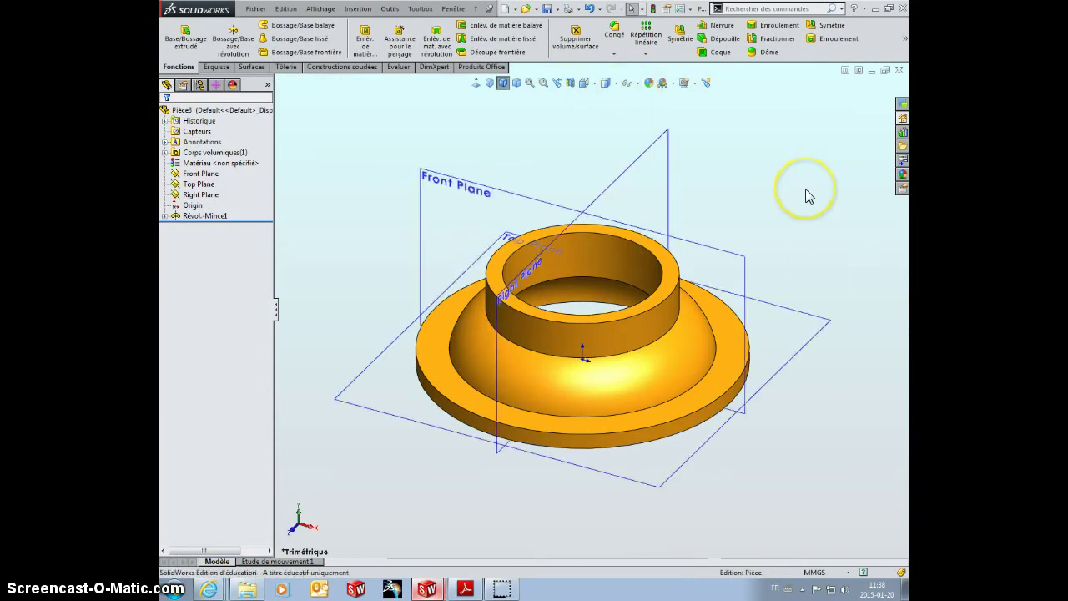
left_click(715, 257)
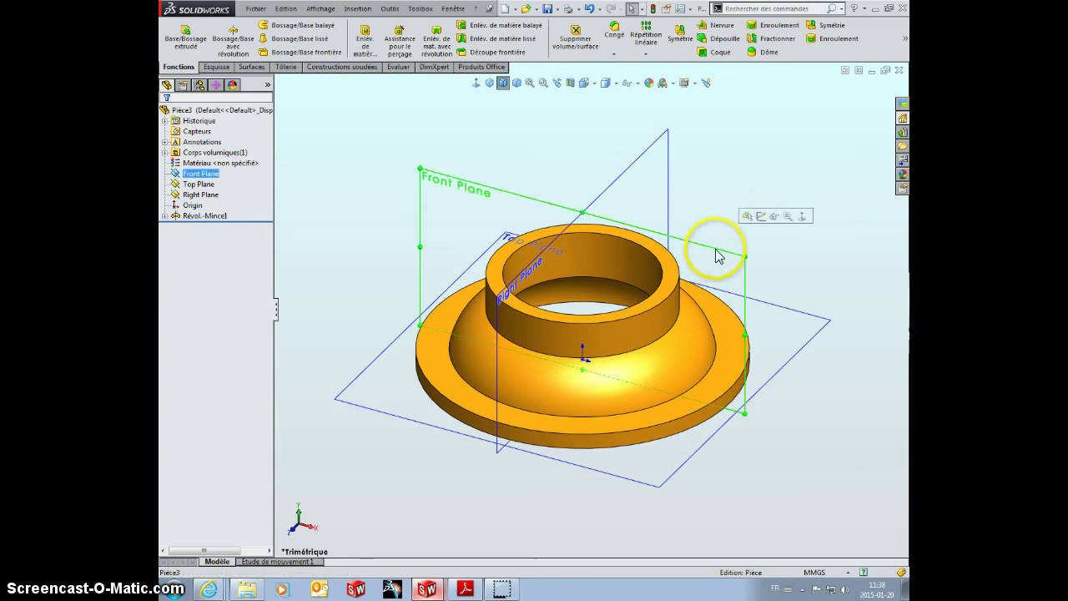
left_click(730, 172)
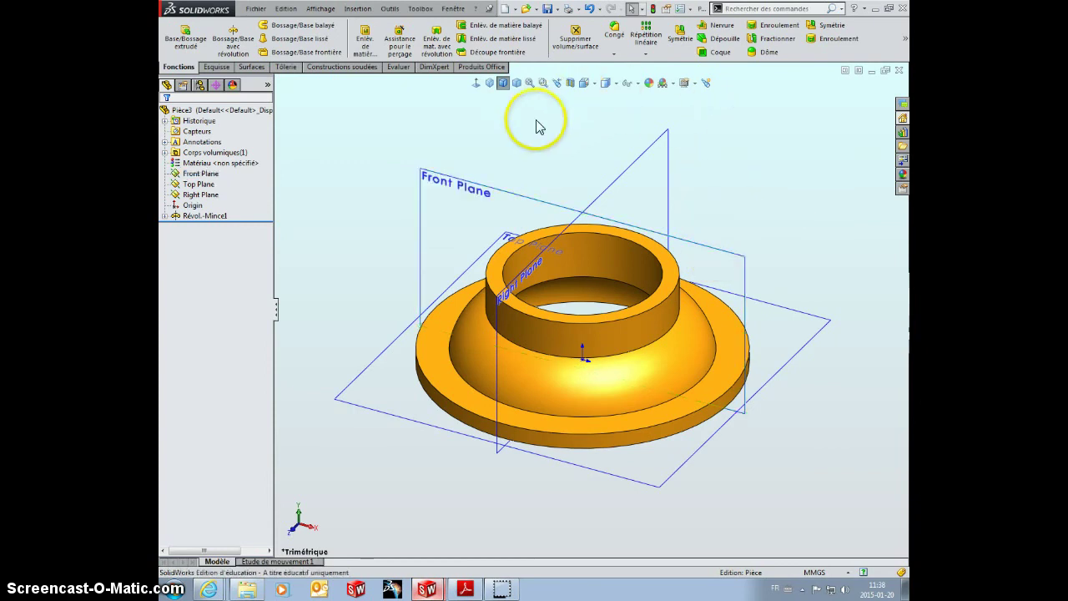
Chamfer the flange's outer rim edge at 5 mm by 45°.
left_click(616, 55)
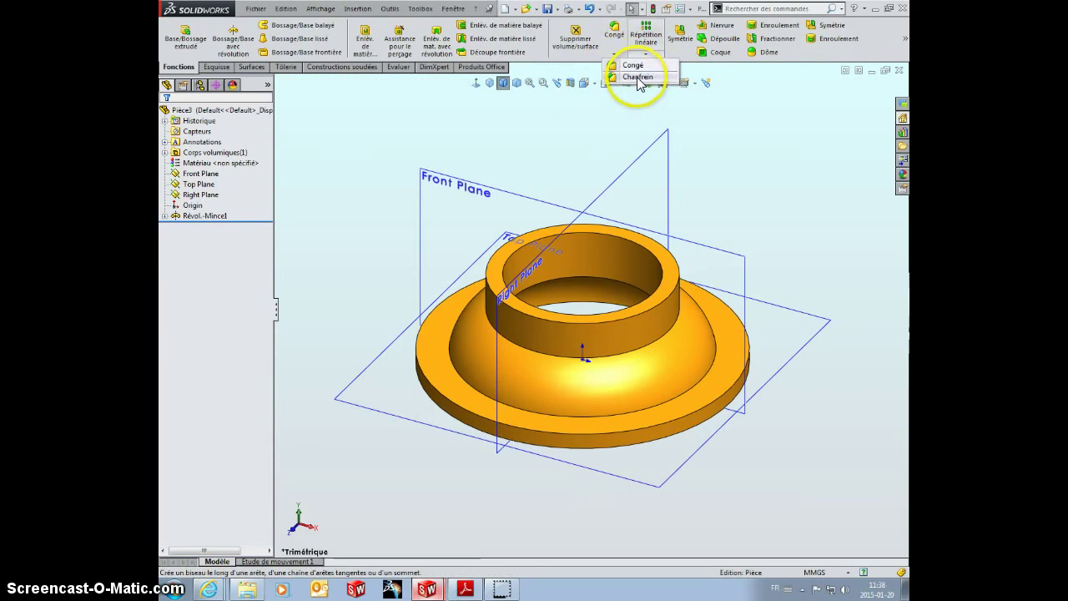
left_click(638, 76)
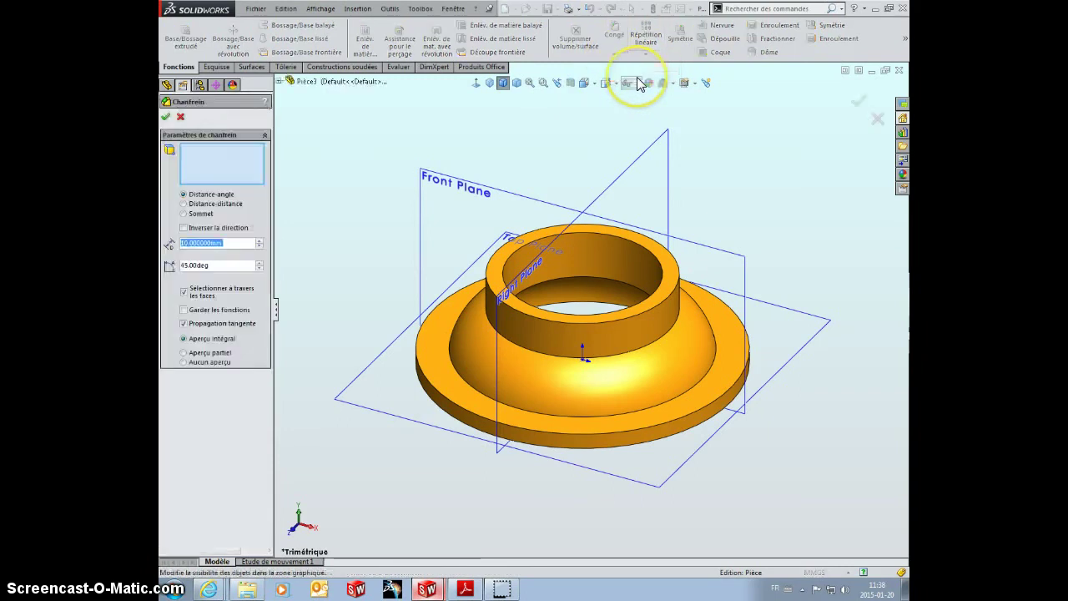
left_click(669, 420)
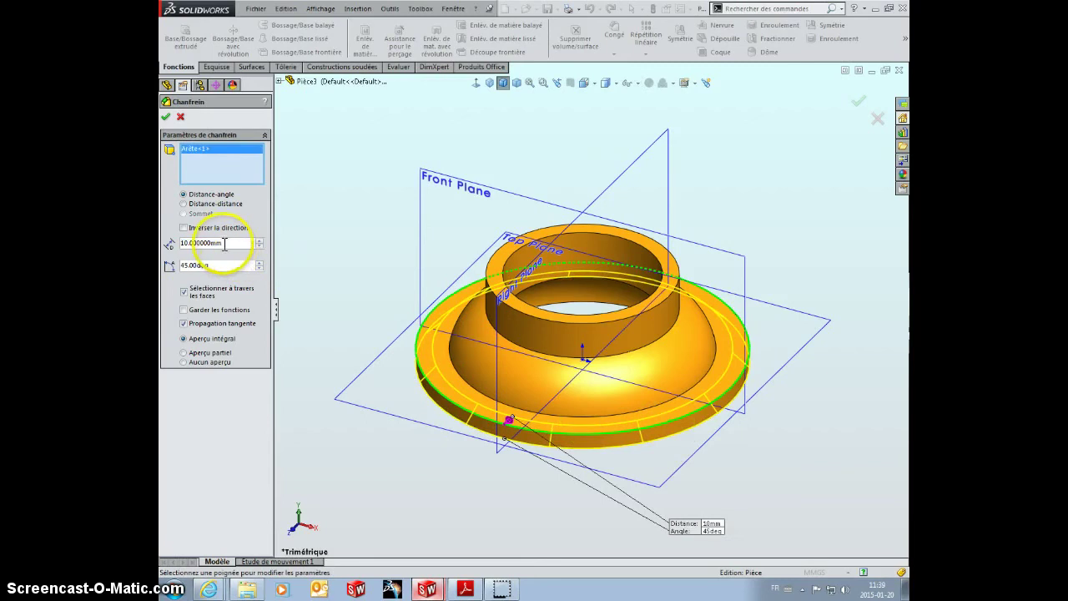
left_click_drag(225, 243, 163, 242)
type("5")
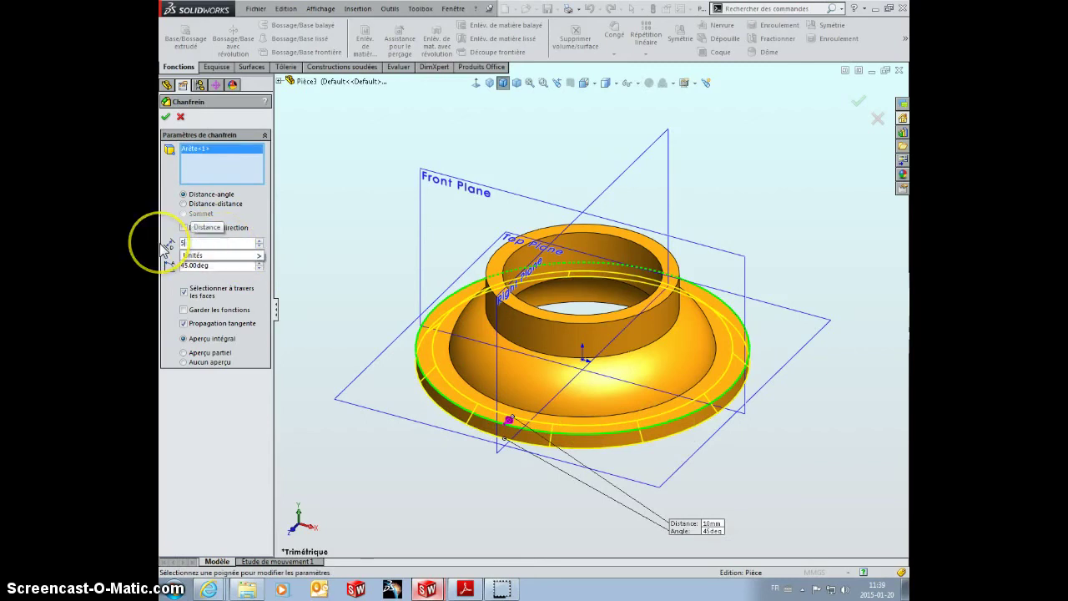
key("Return")
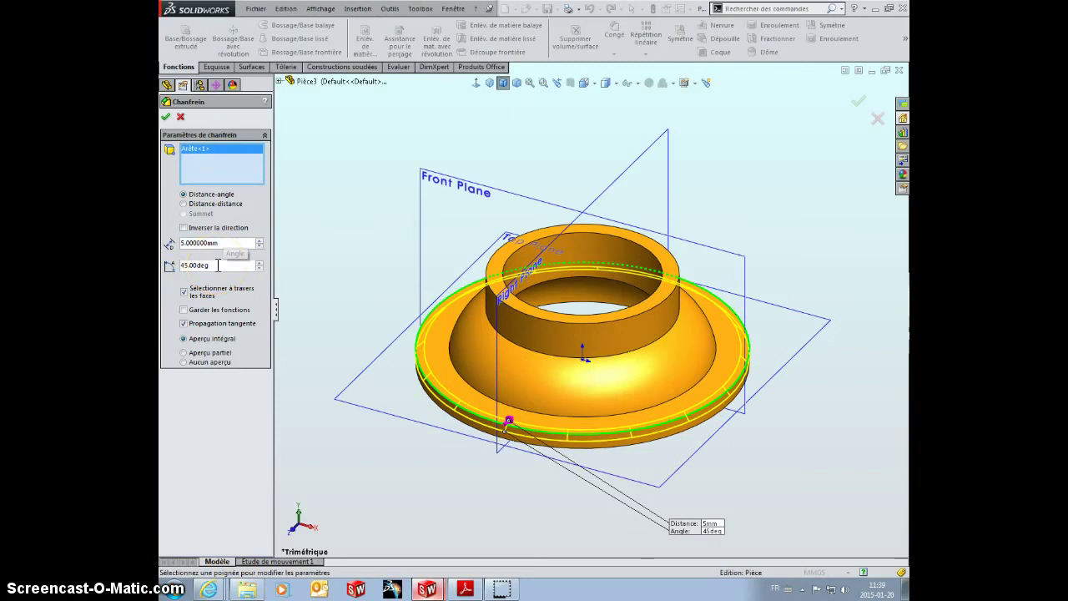
left_click(191, 264)
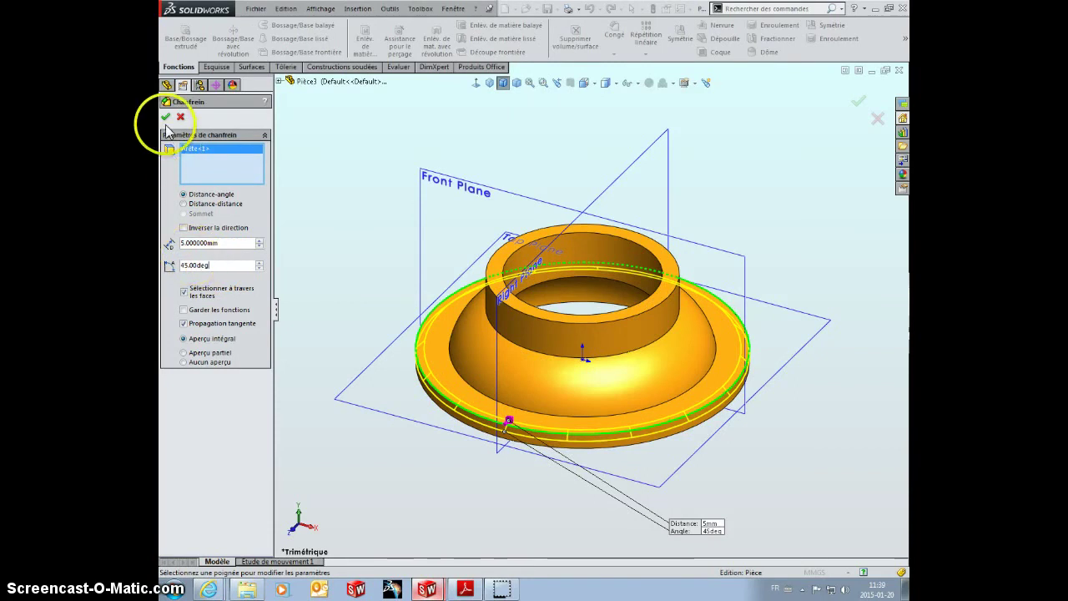
left_click(165, 120)
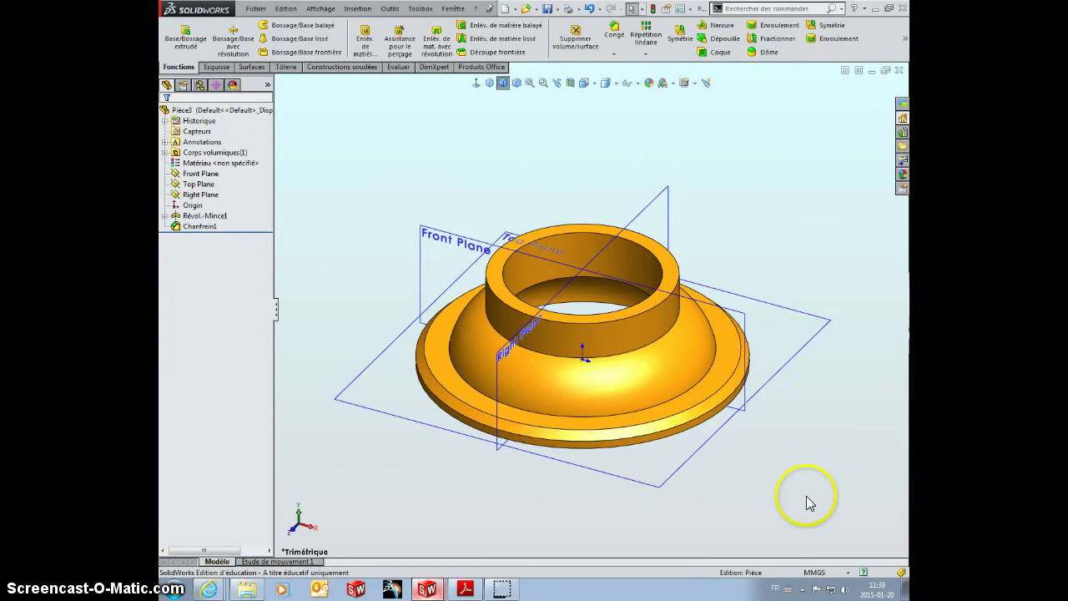
Start a new sketch, Esquisse2, on the Front Plane.
middle_click_drag(810, 491, 835, 435)
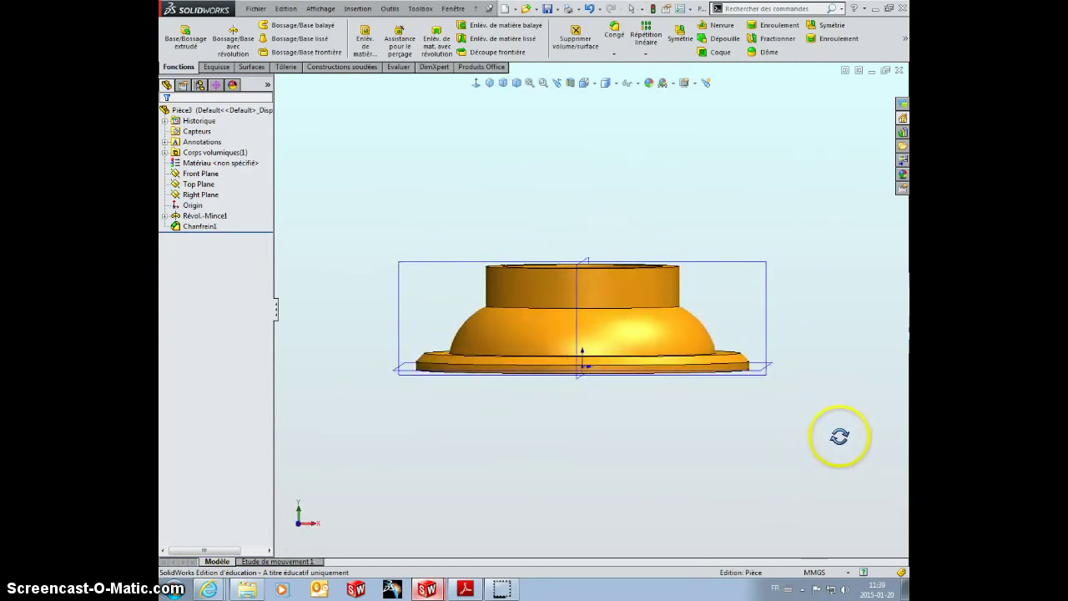
middle_click_drag(835, 434, 798, 469)
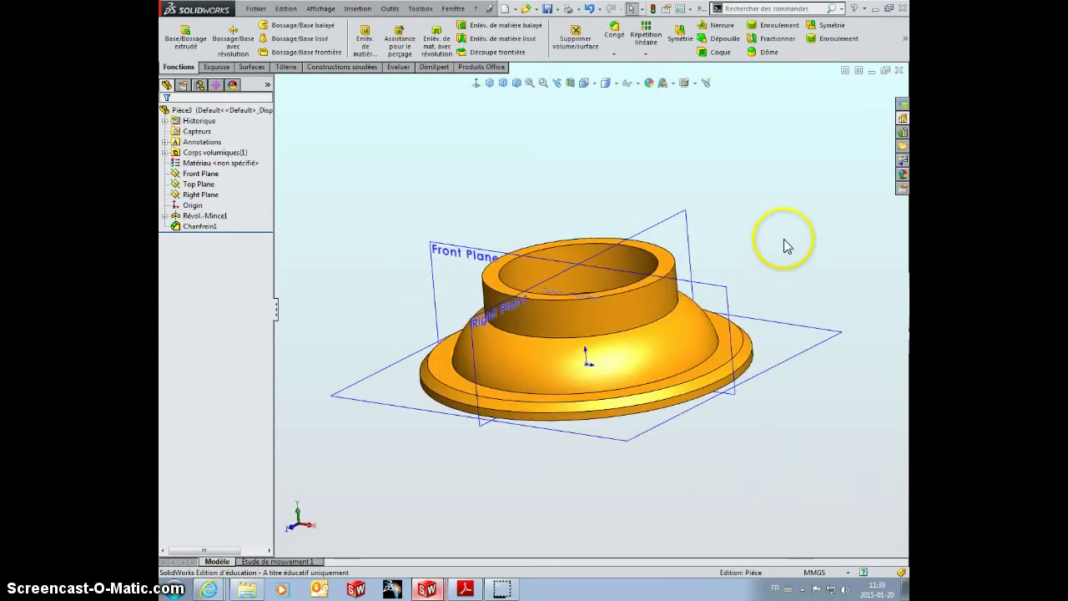
left_click(723, 295)
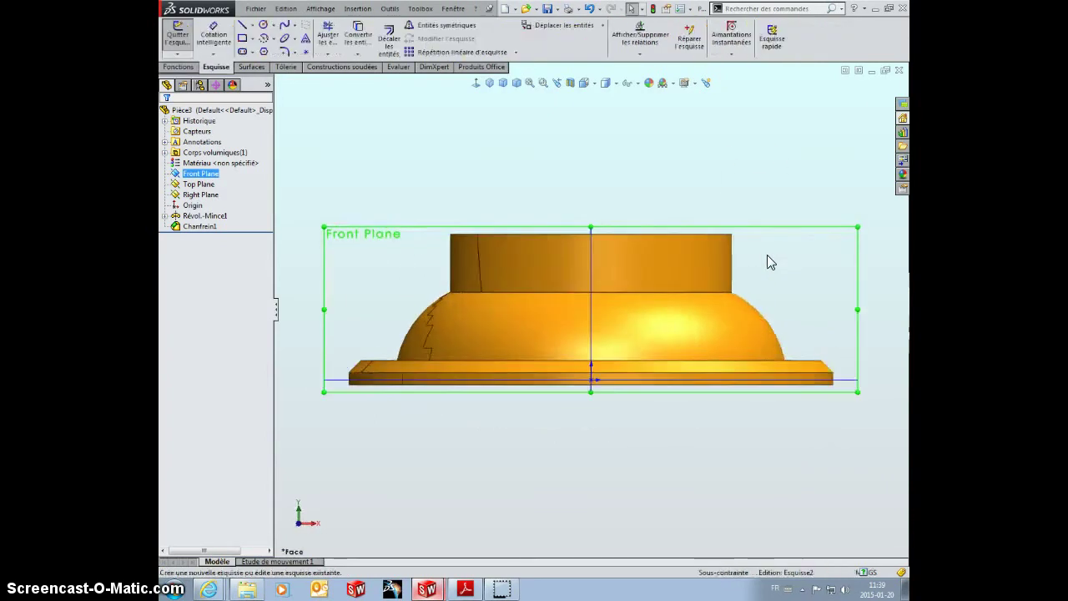
left_click(757, 182)
left_click(722, 169)
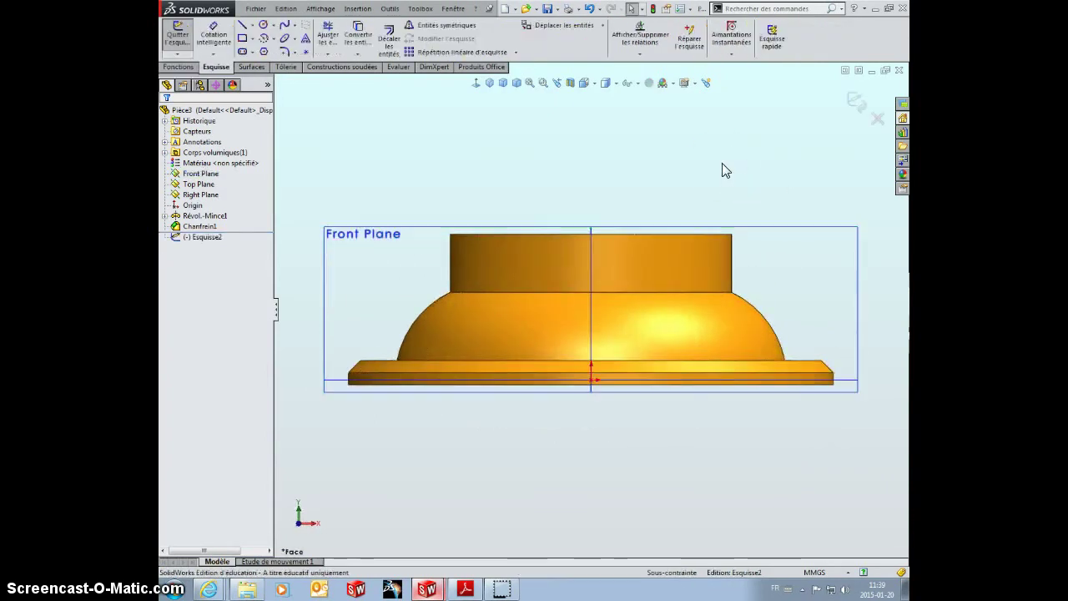
Draw a vertical construction line upward from the origin.
left_click(255, 31)
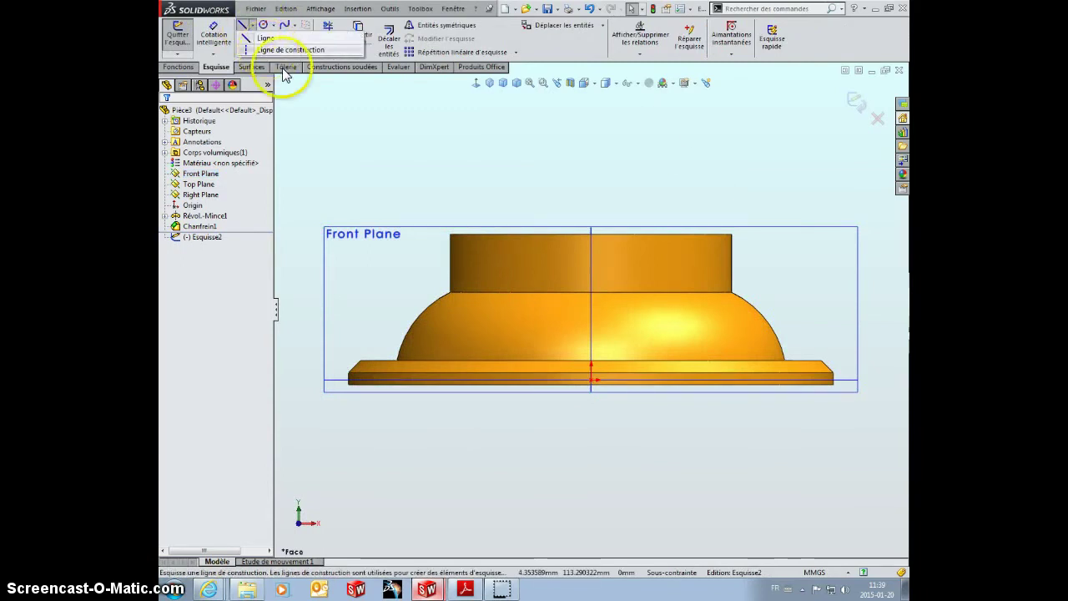
left_click(284, 48)
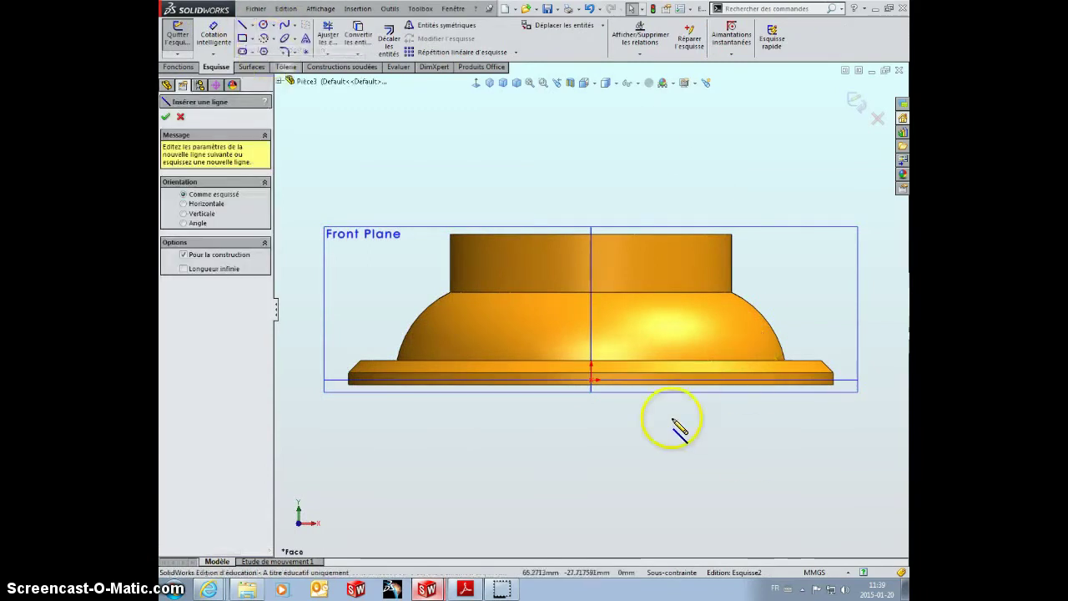
left_click(590, 381)
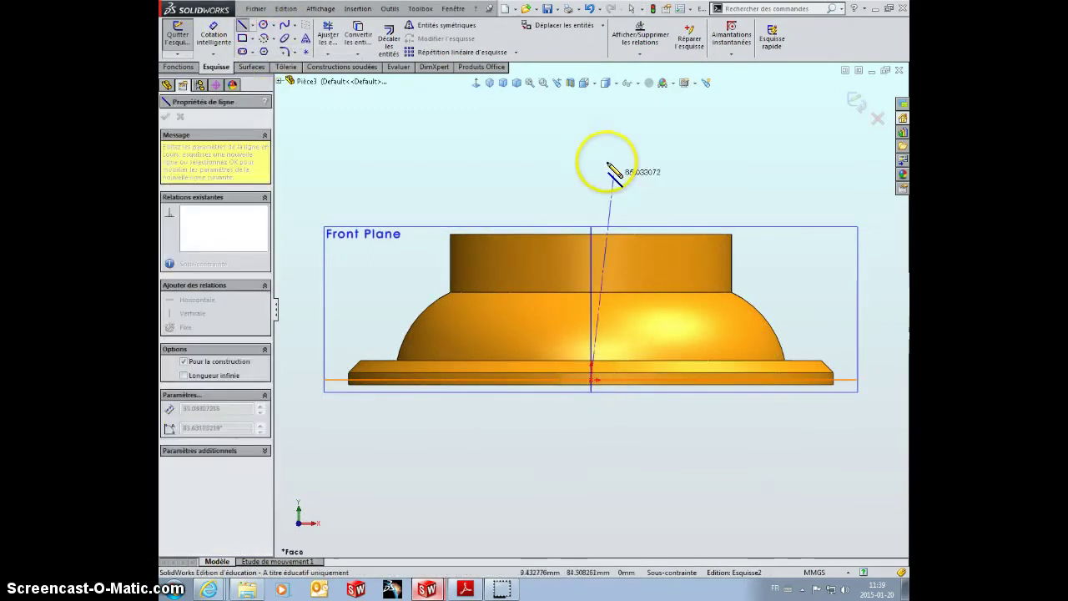
left_click(591, 118)
key("Escape")
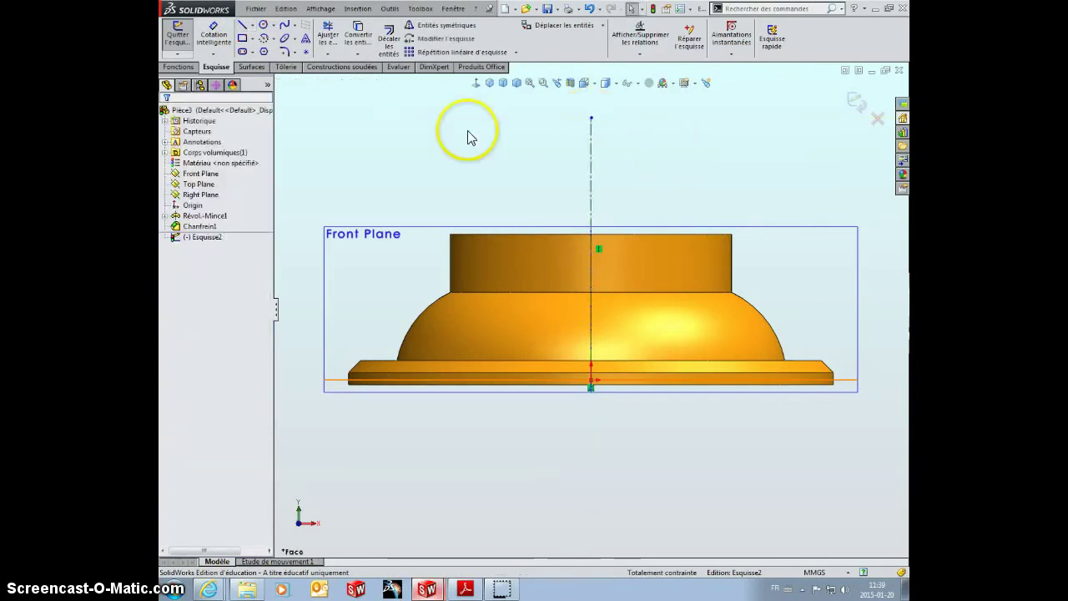
Draw a small rectangle beside the part's neck.
left_click(241, 37)
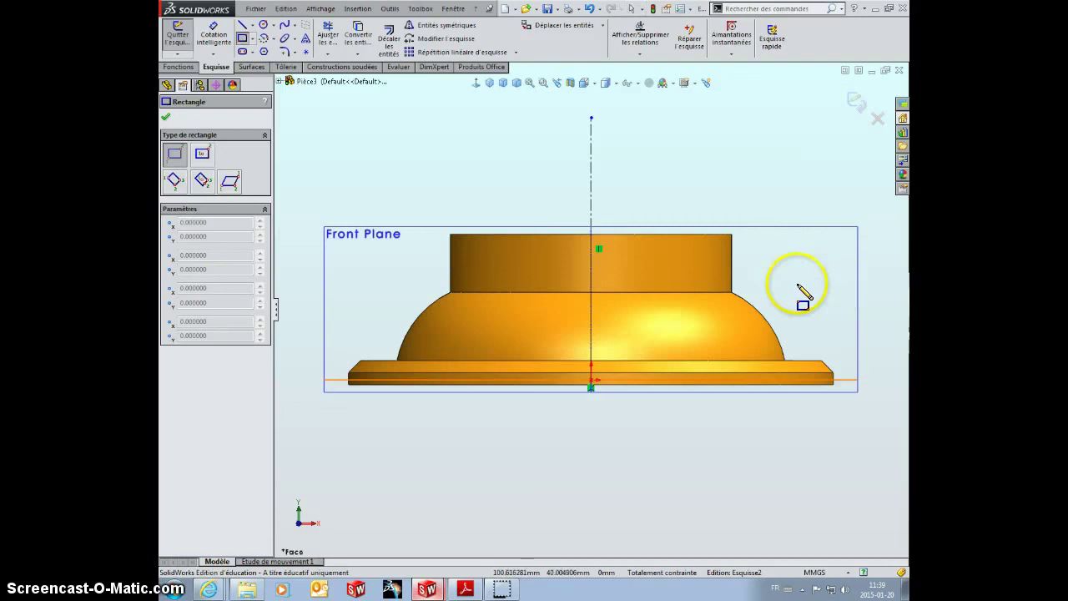
scroll(780, 277, "down", 1)
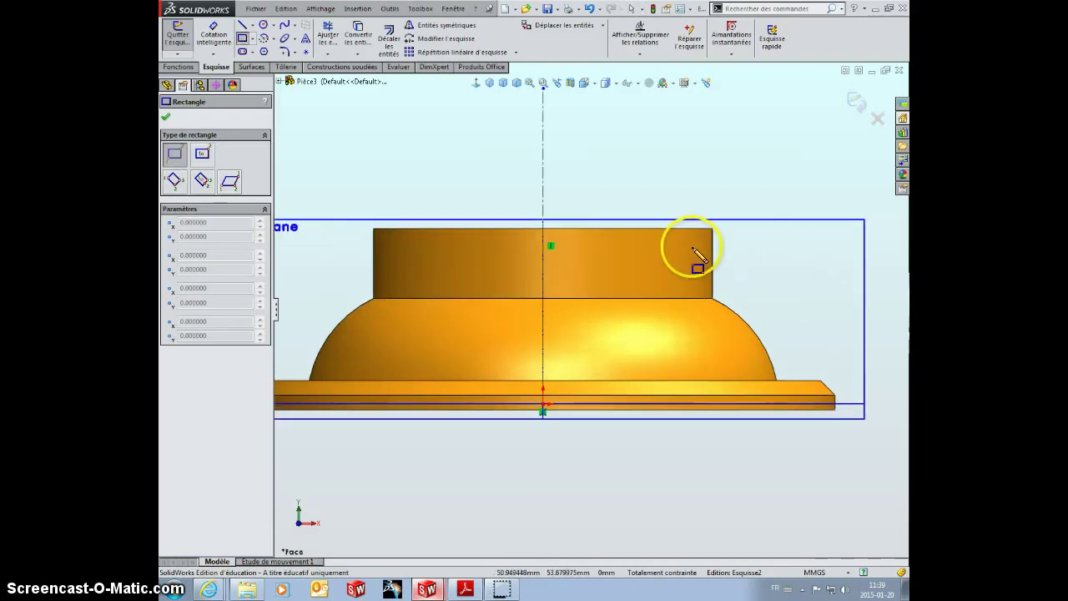
left_click(692, 248)
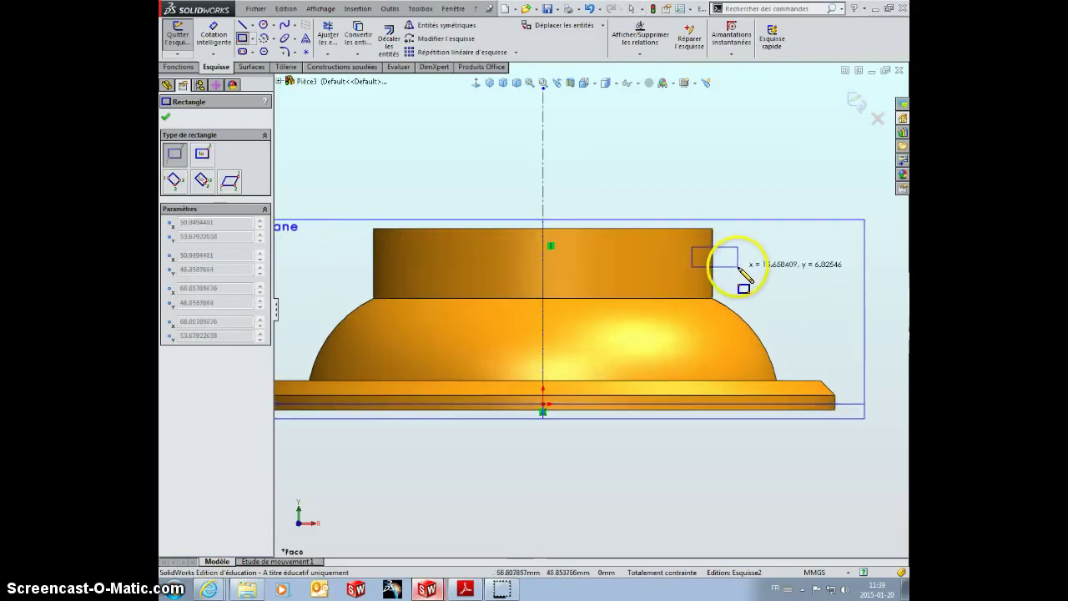
left_click(739, 267)
key("Escape")
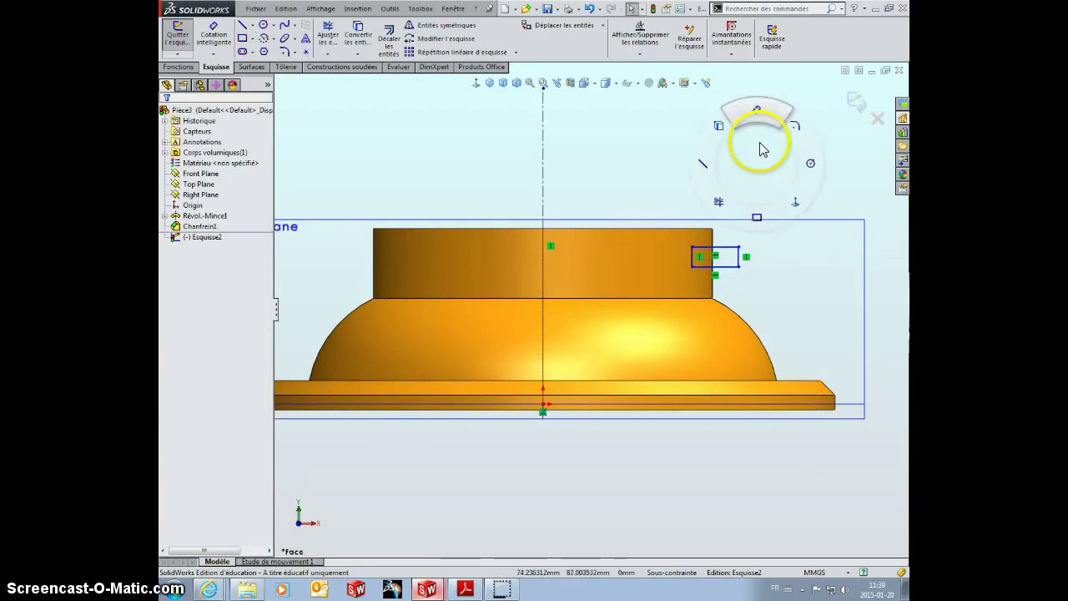
Dimension the rectangle's vertical position at 37 mm.
right_click_drag(759, 145, 756, 109)
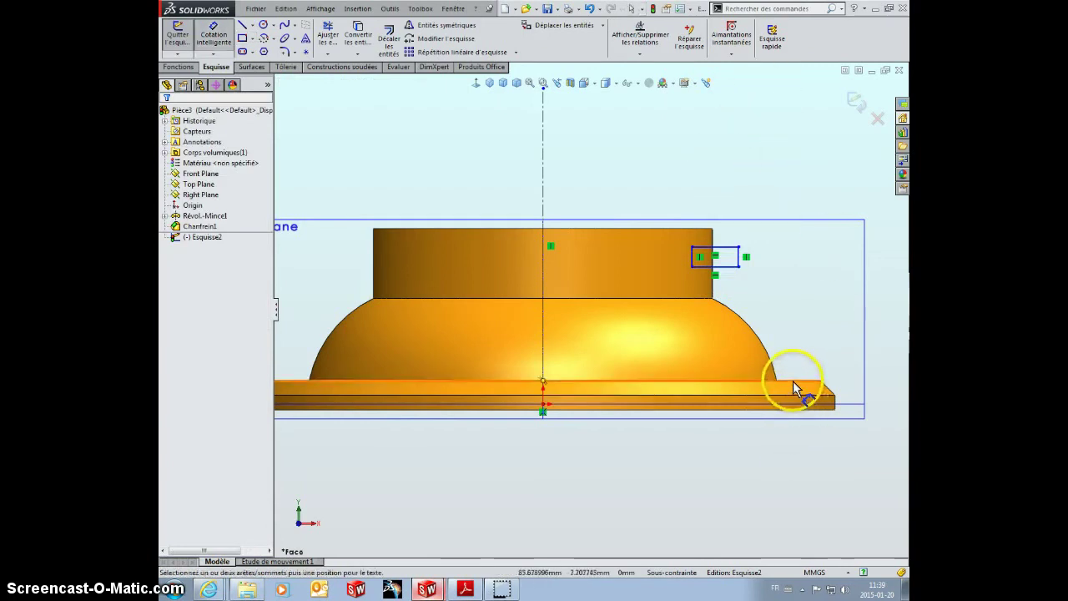
left_click(795, 383)
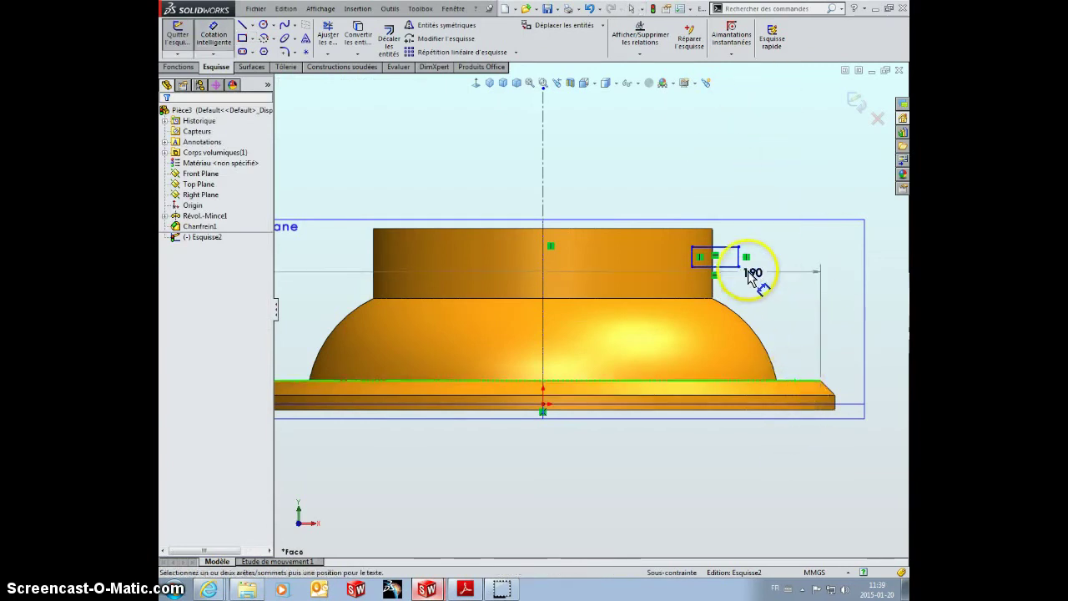
left_click(730, 269)
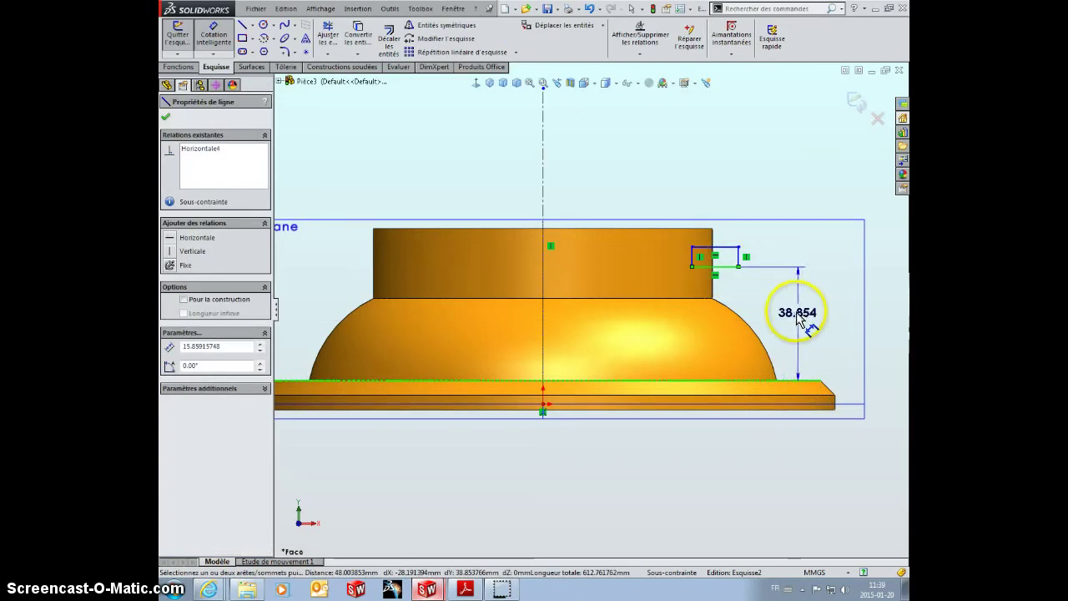
left_click(799, 315)
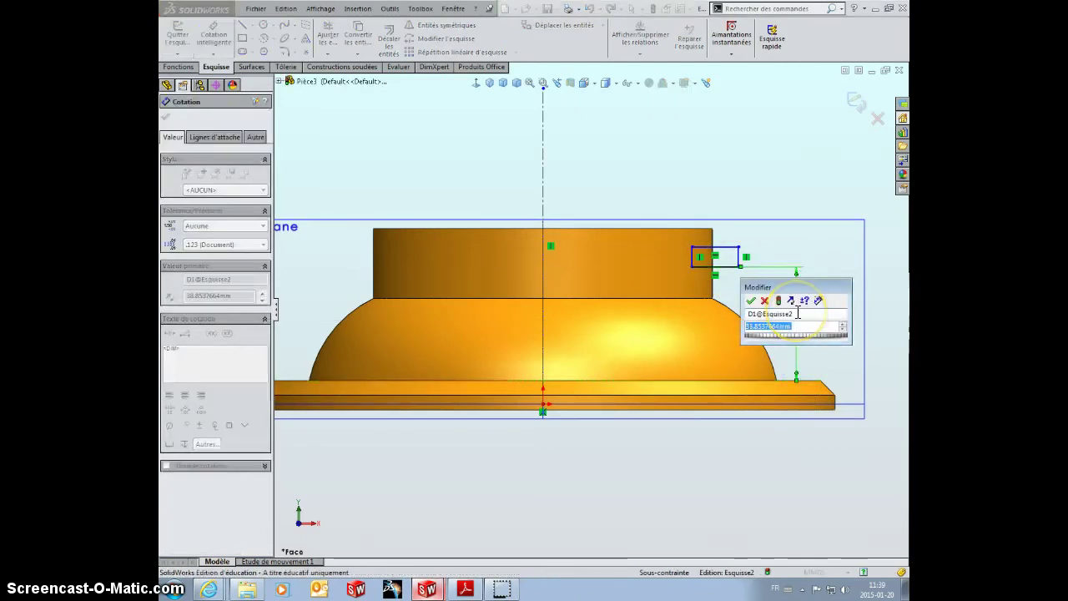
type("37")
key("Return")
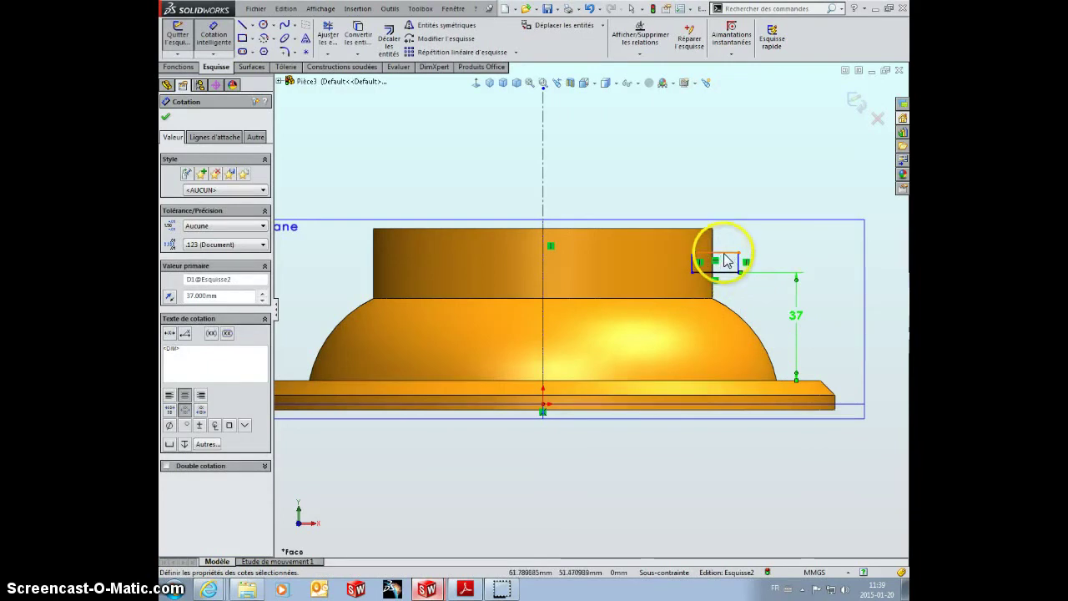
Make the rectangle 6 mm tall and its inner edge 50 mm from the centre axis.
left_click(726, 260)
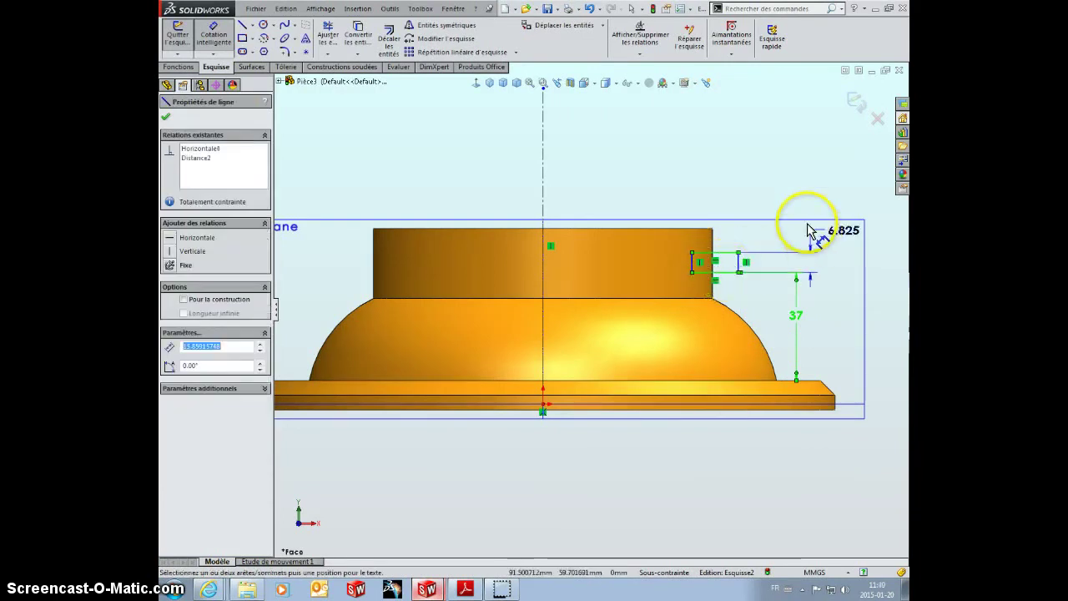
left_click(771, 200)
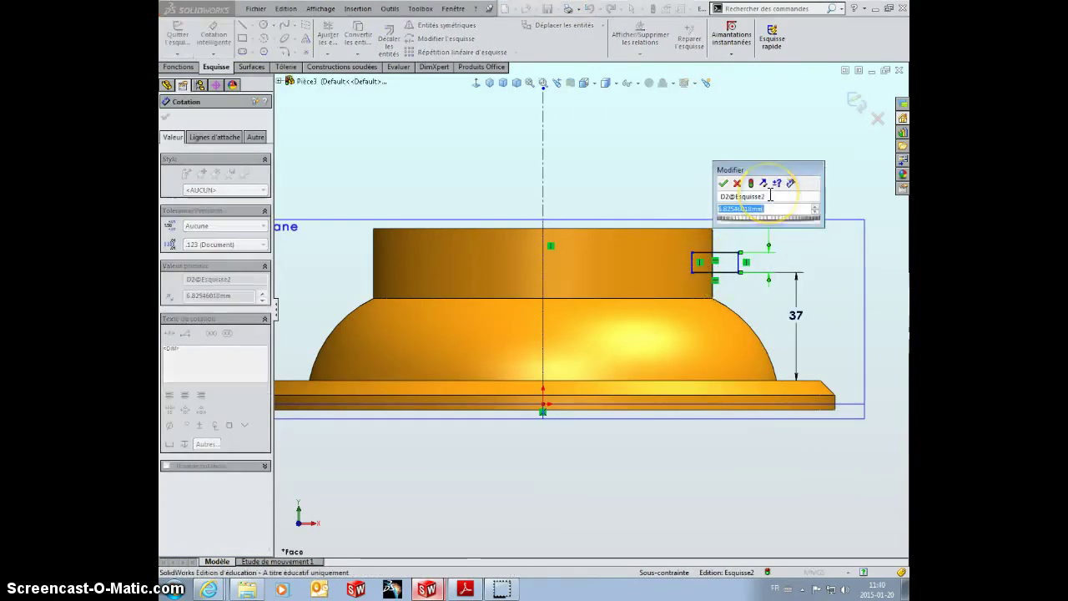
type("6")
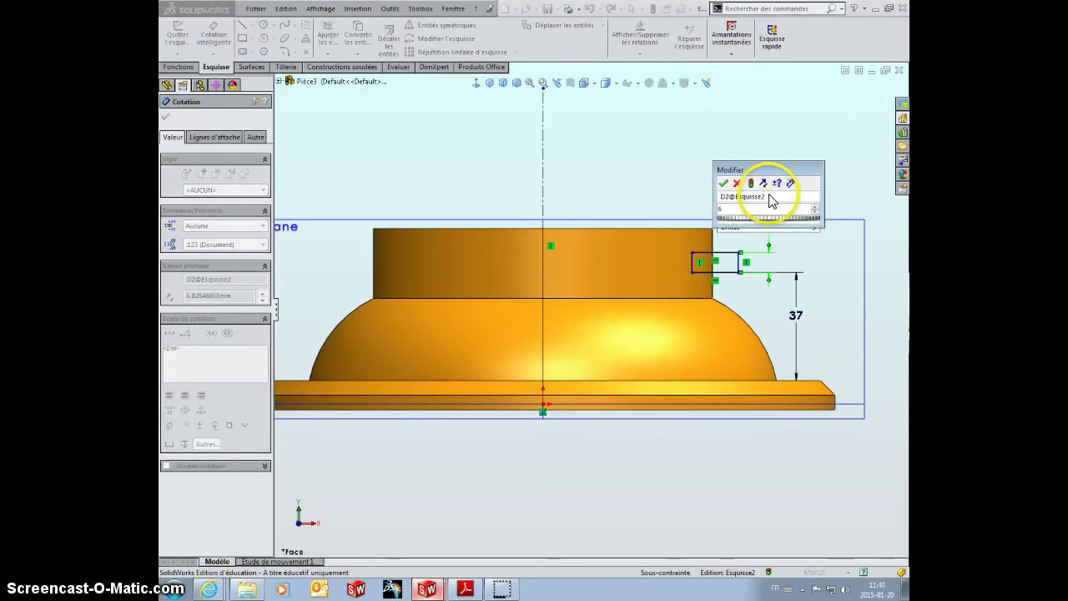
key("Return")
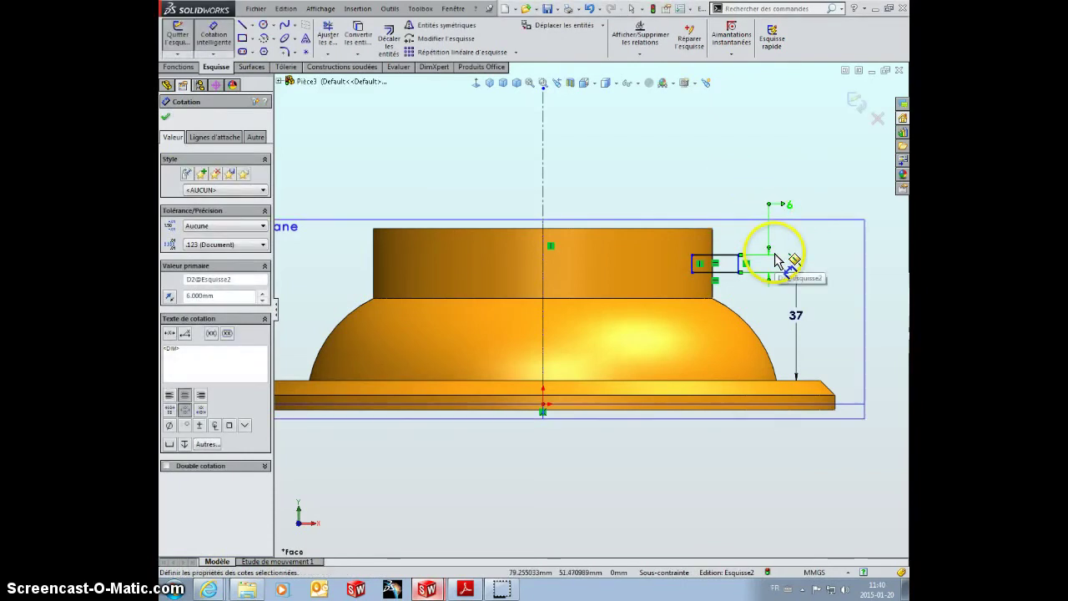
left_click(693, 265)
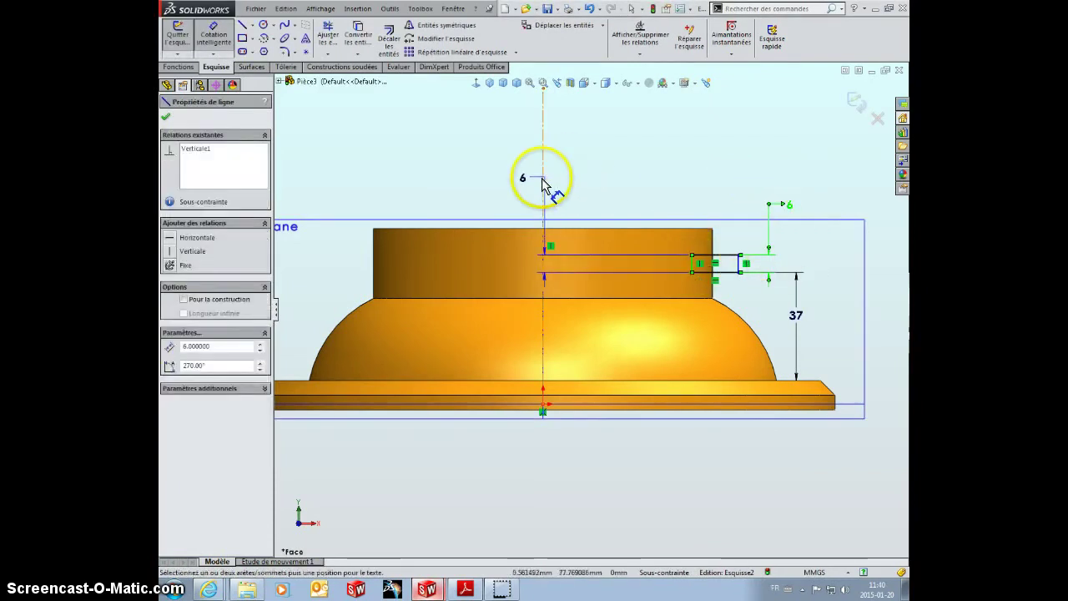
left_click(543, 183)
left_click(579, 185)
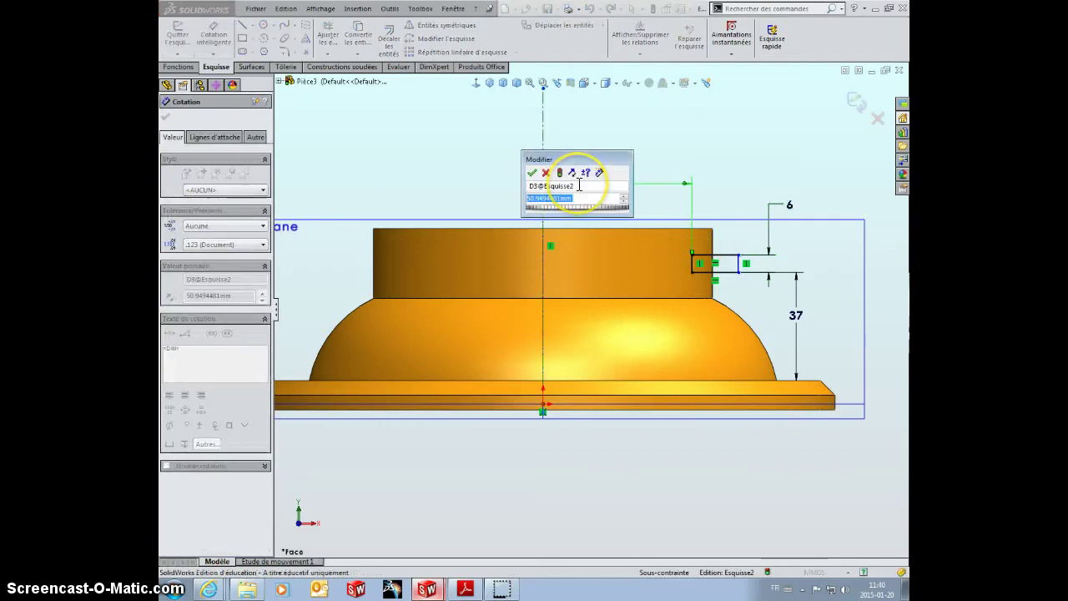
type("50")
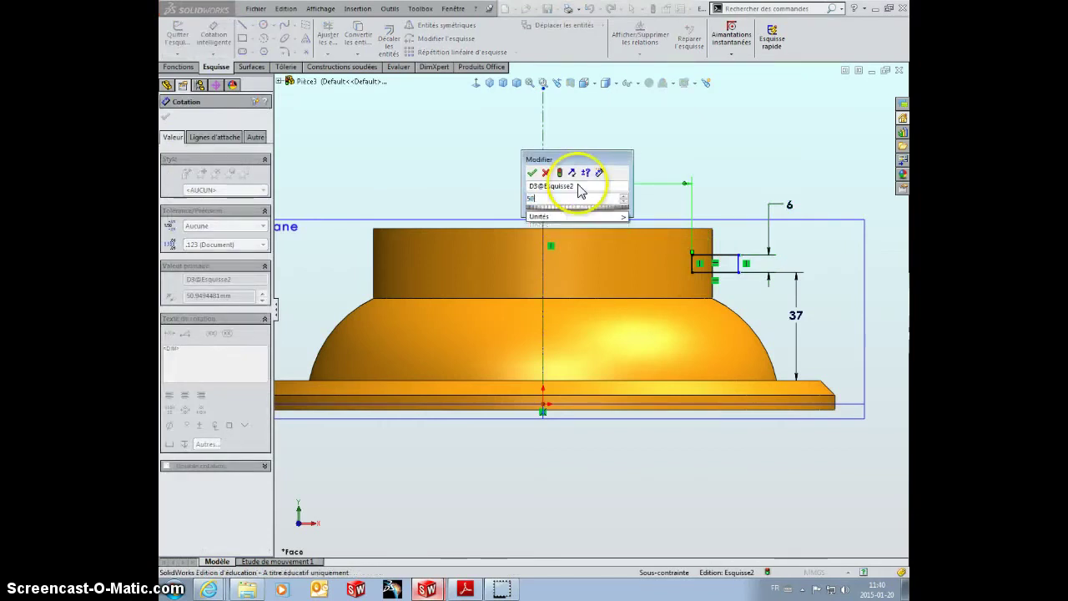
key("Return")
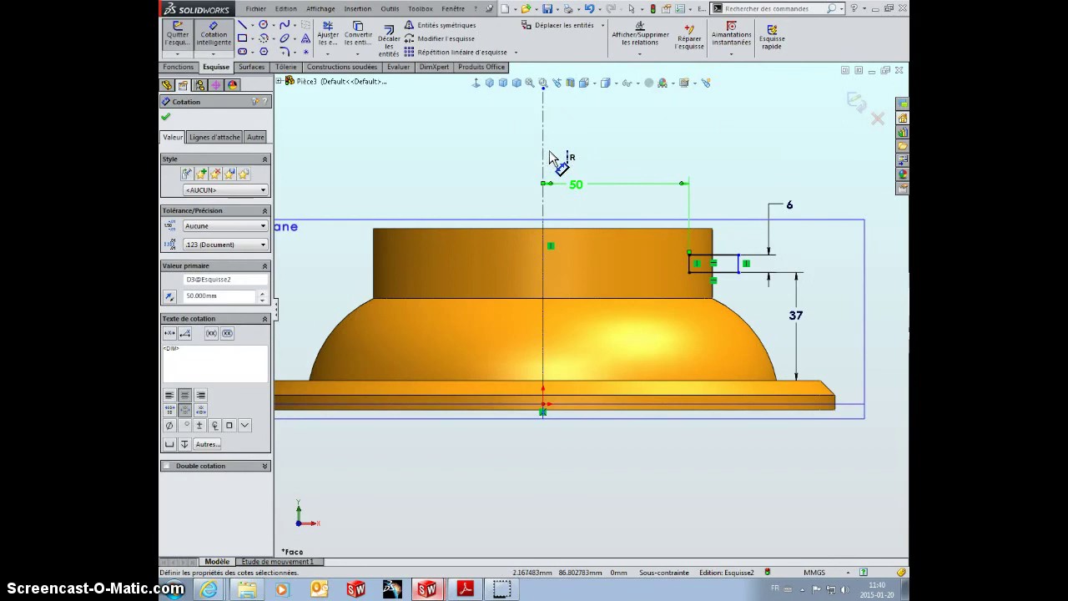
mouse_move(660, 156)
left_mouse_down()
mouse_move(742, 267)
mouse_move(732, 240)
left_mouse_up()
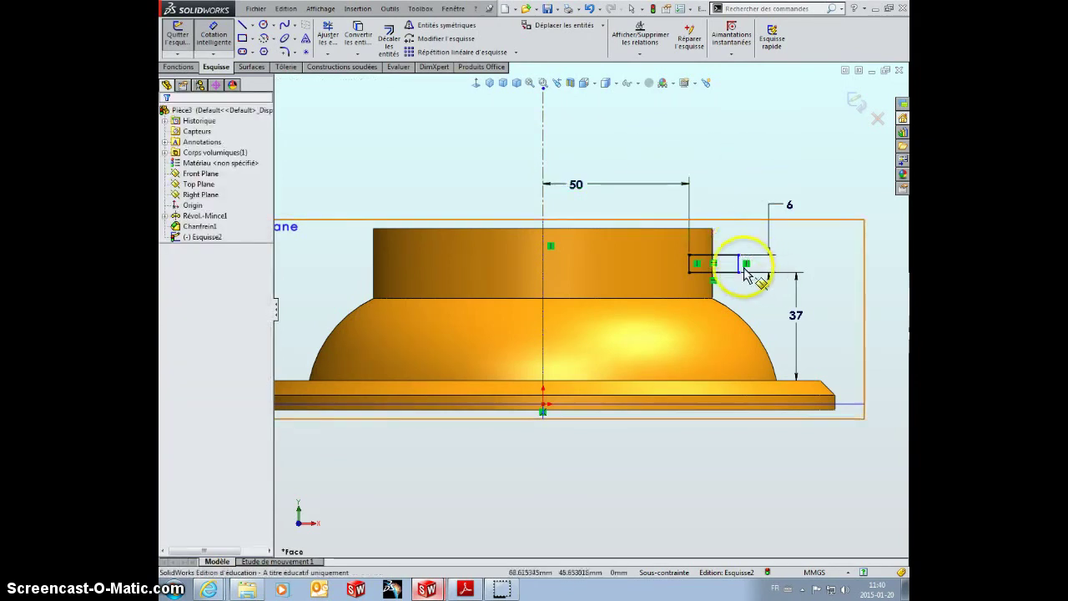
left_click_drag(734, 240, 740, 271)
Add a Colinéaire relation between the slot rectangle's inner edge and the neck's outer edge.
left_click(741, 271)
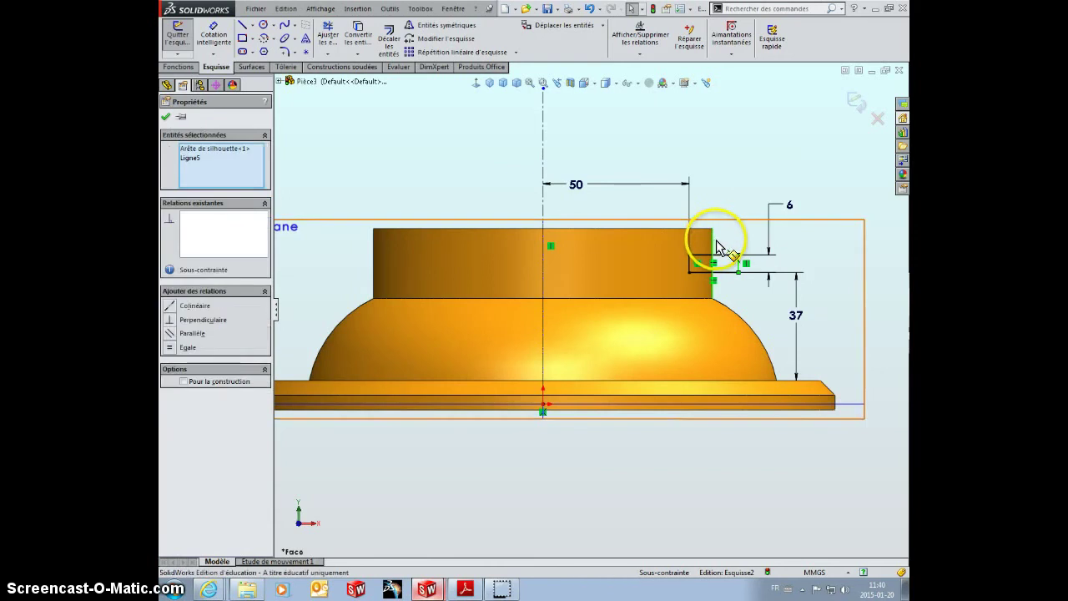
left_click(739, 181)
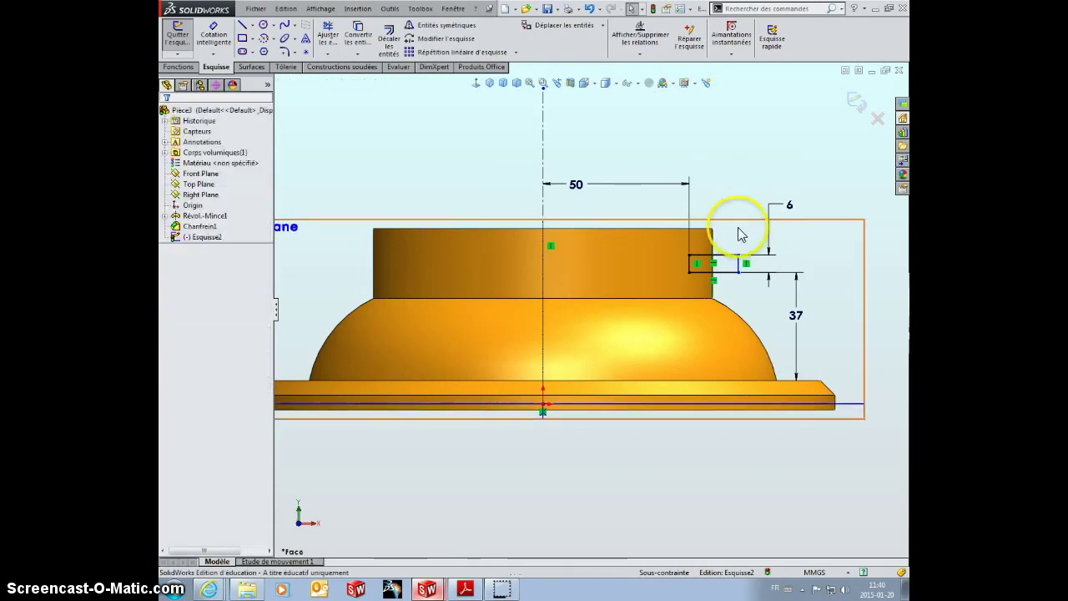
left_click(714, 264)
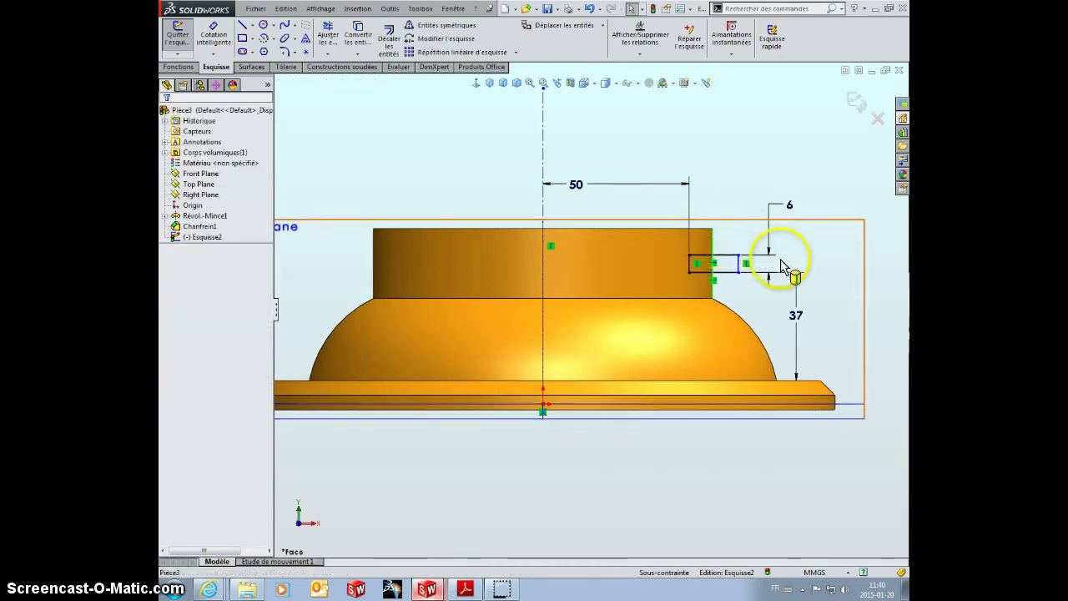
left_click(741, 264, "ctrl")
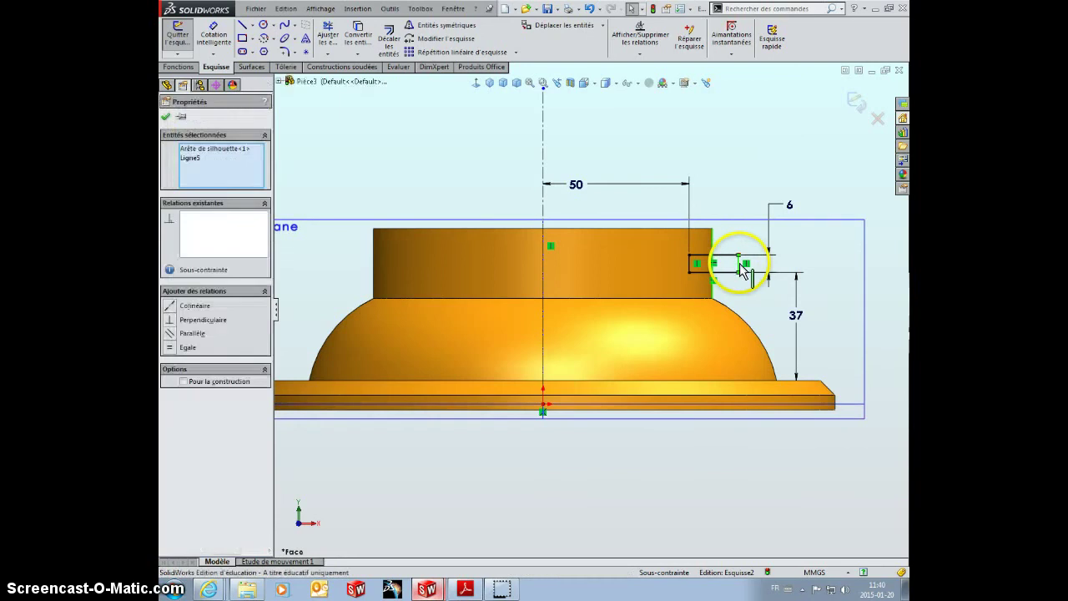
left_click(175, 307)
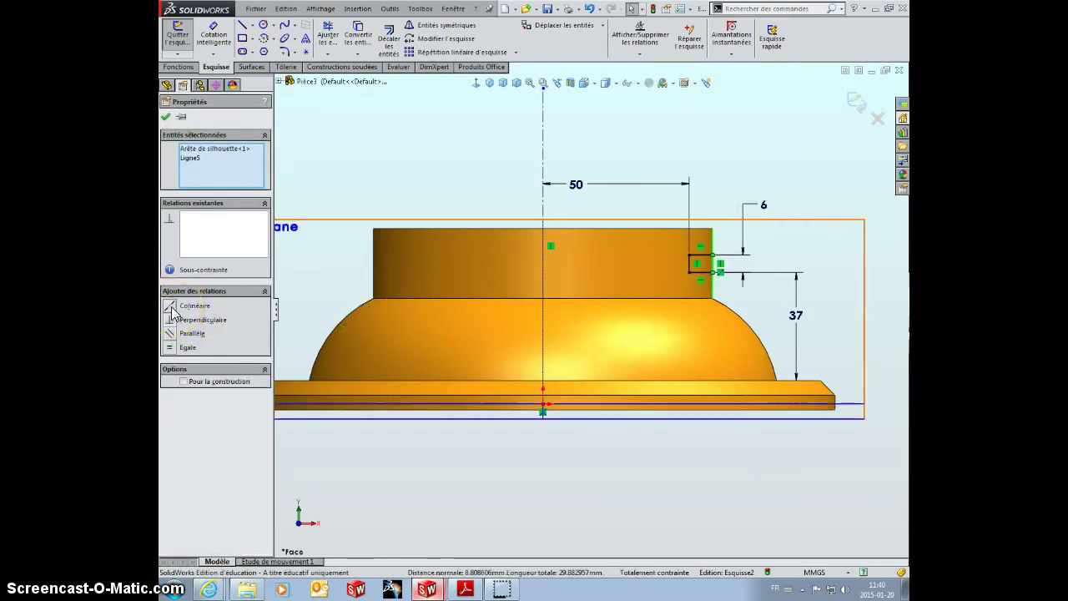
left_click(701, 104)
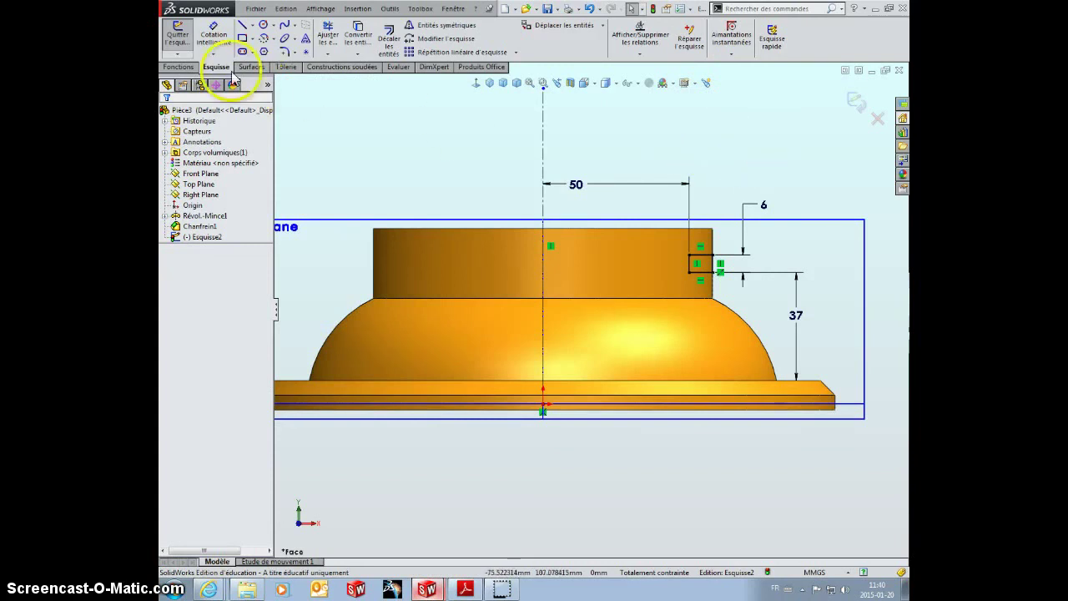
Revolve-cut the rectangle sketch 120° about the centre axis with Enlèv. de mat. avec révolution.
left_click(176, 68)
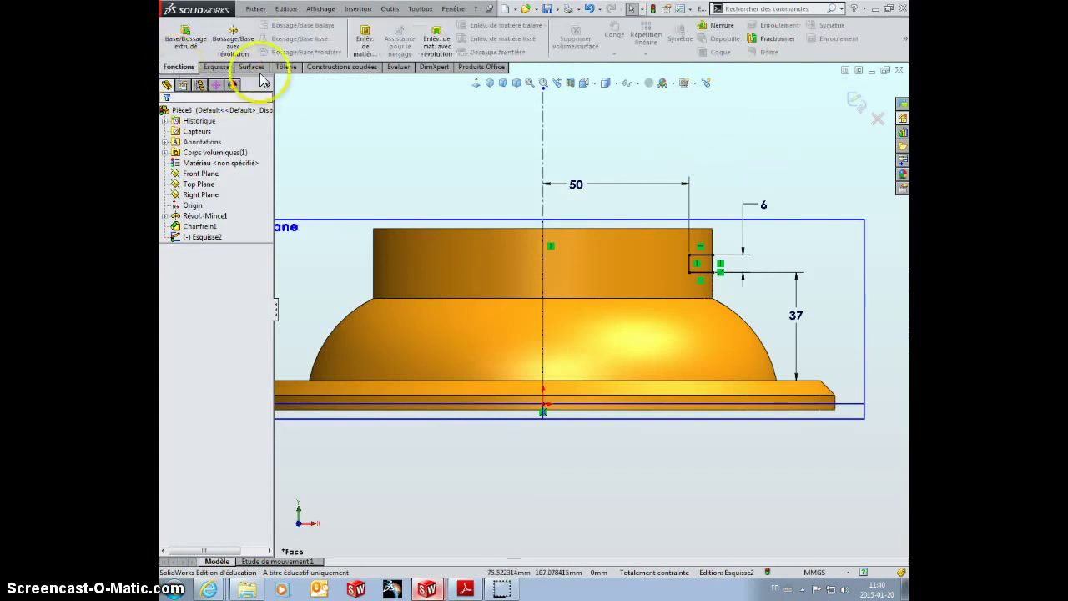
left_click(438, 45)
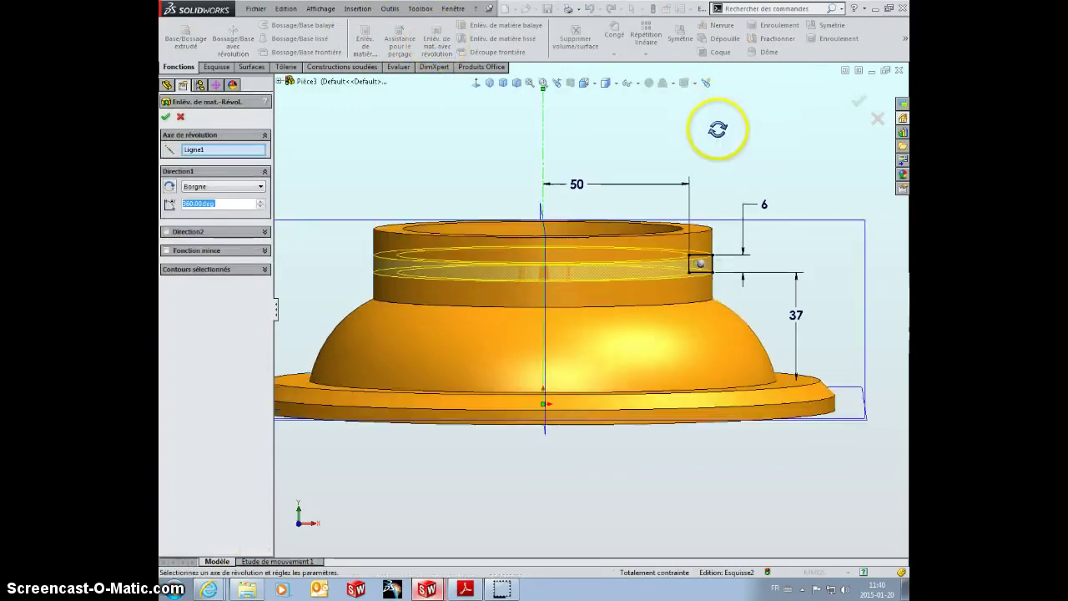
middle_click_drag(718, 129, 715, 181)
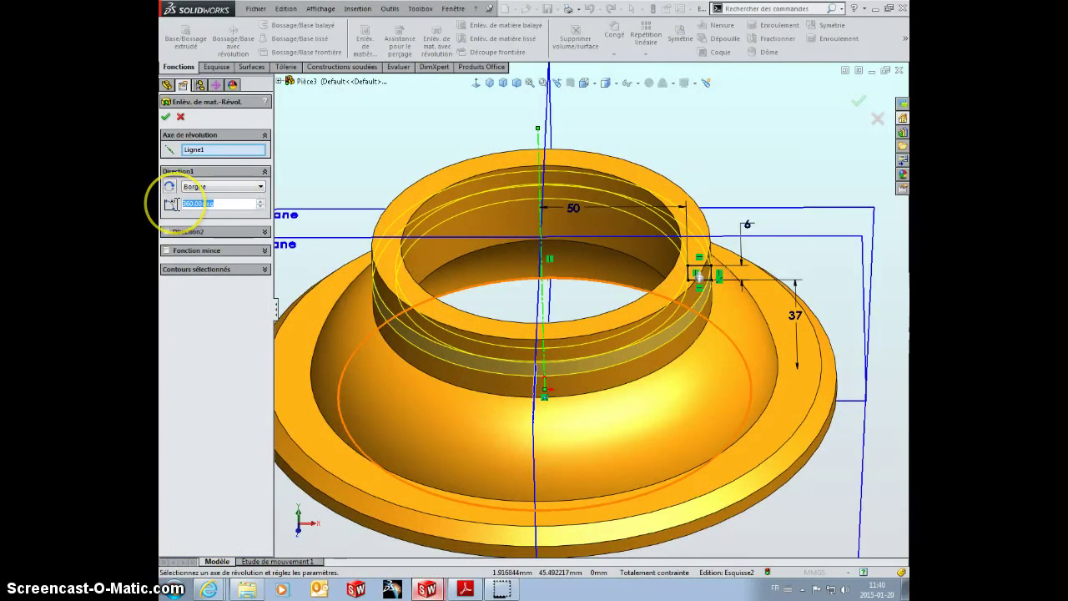
right_click(177, 208)
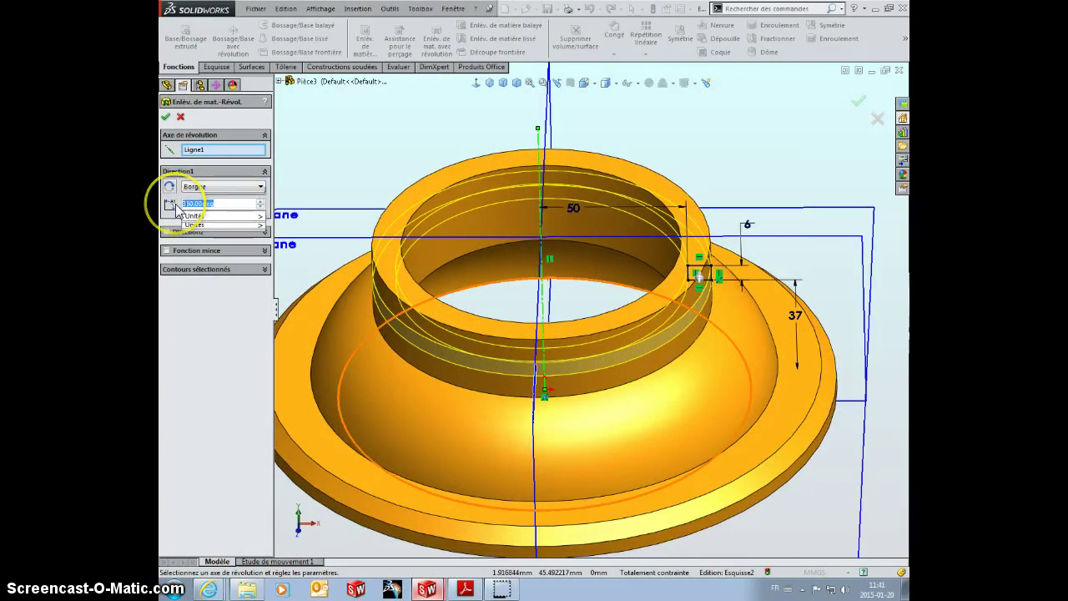
type("120")
key("Return")
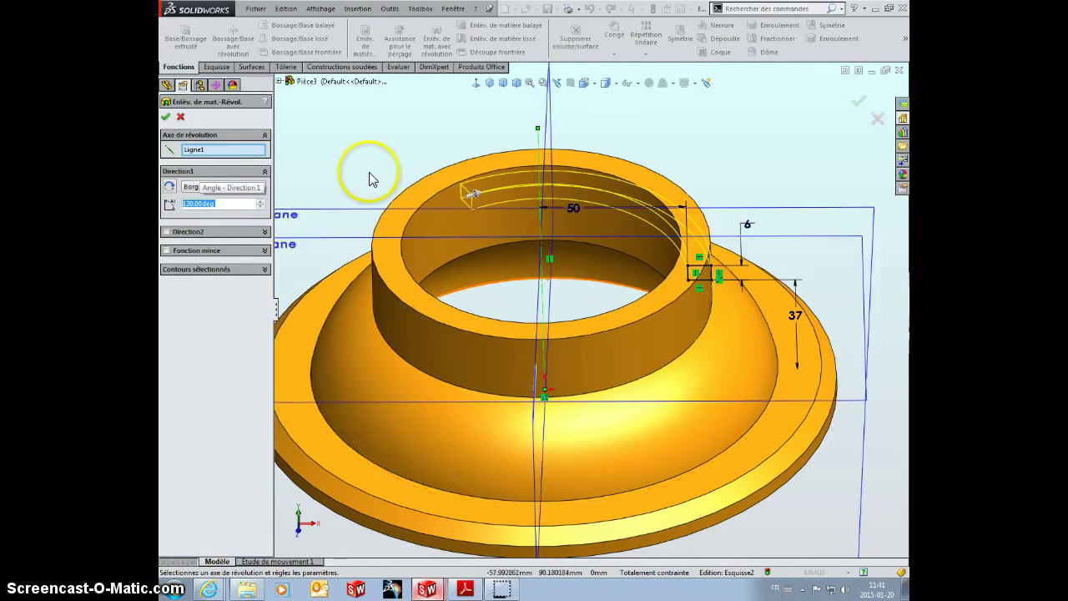
left_click(164, 120)
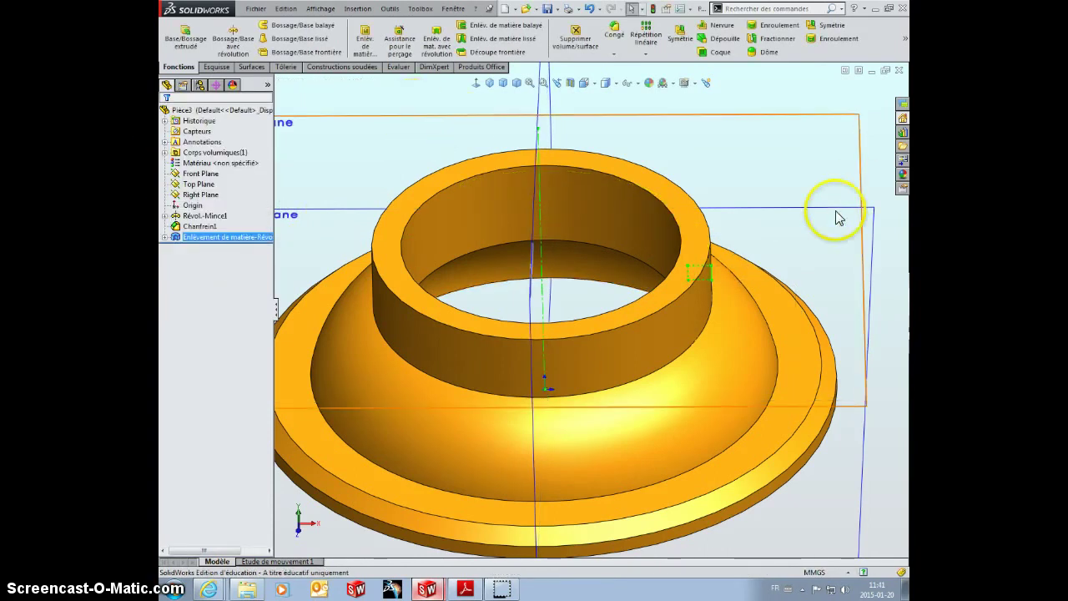
Zoom and orbit around the new slot, selecting the cut to check its dimensions.
left_click(892, 503)
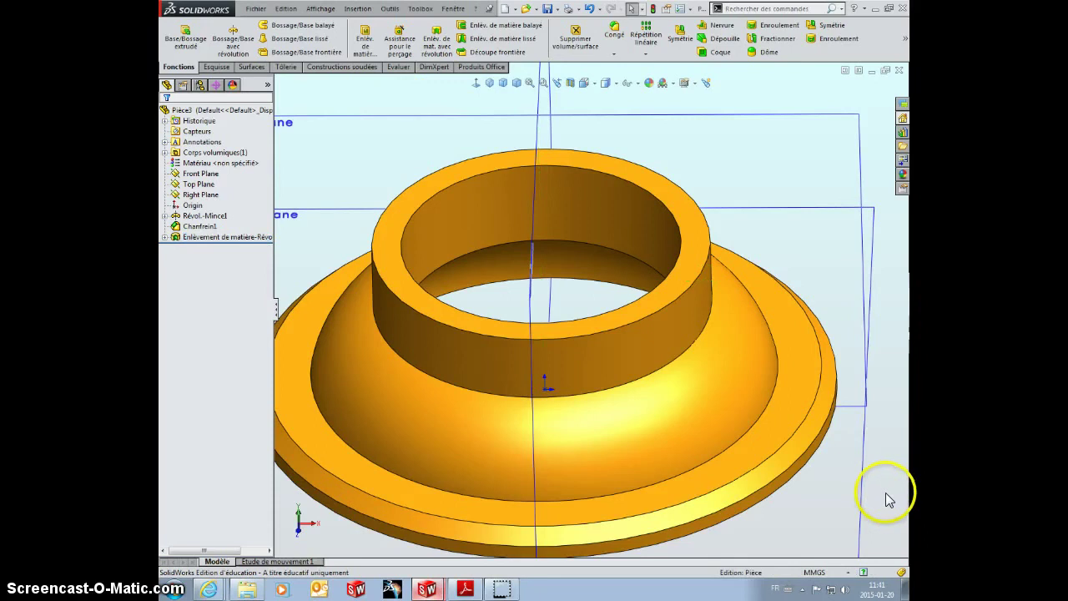
key("f")
mouse_move(870, 494)
middle_mouse_down()
mouse_move(870, 412)
mouse_move(840, 460)
mouse_move(753, 509)
mouse_move(796, 392)
mouse_move(722, 469)
middle_mouse_up()
scroll(572, 310, "down", 3)
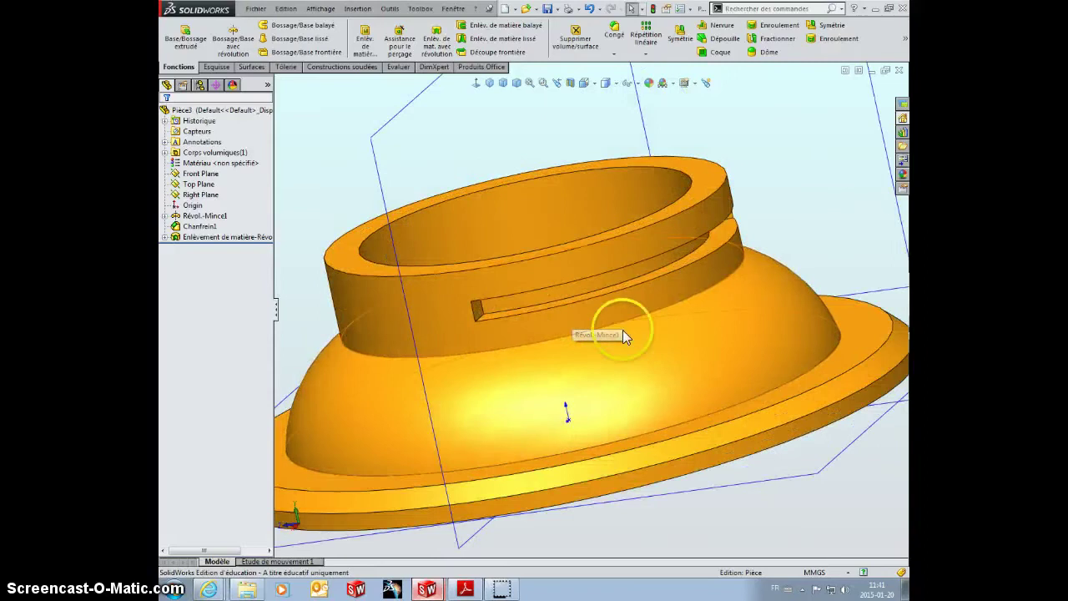
scroll(505, 302, "down", 4)
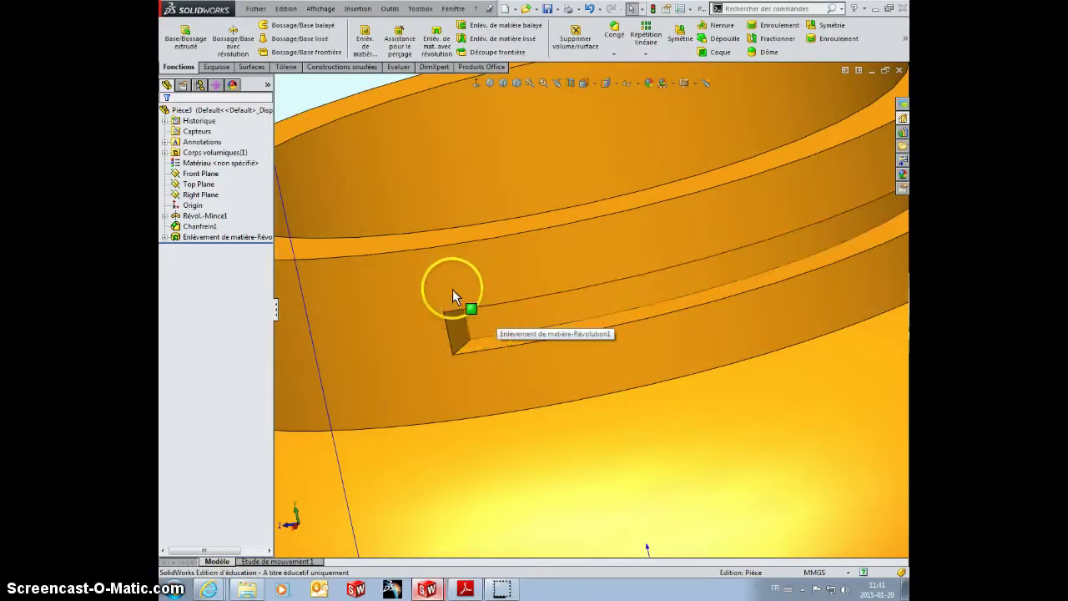
left_click(189, 237)
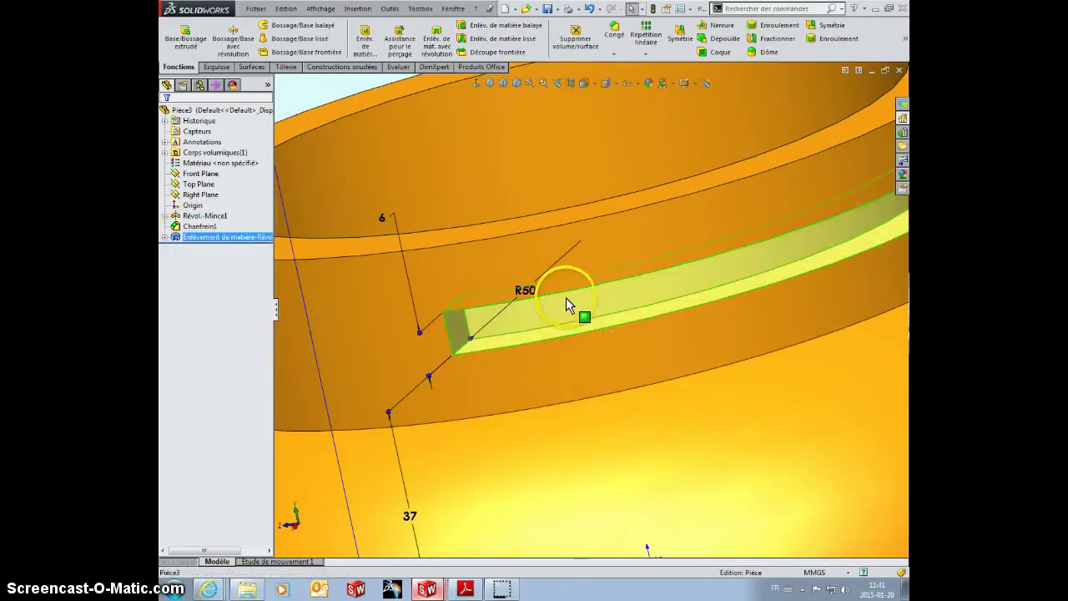
scroll(569, 323, "up", 2)
scroll(569, 323, "up", 3)
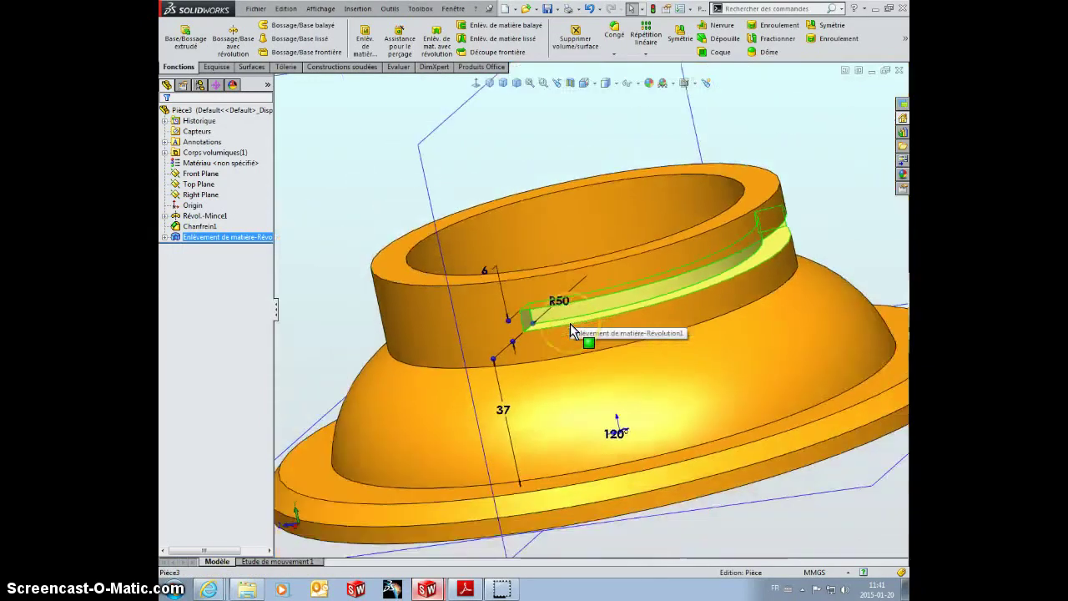
left_click(680, 506)
middle_click_drag(679, 505, 660, 524)
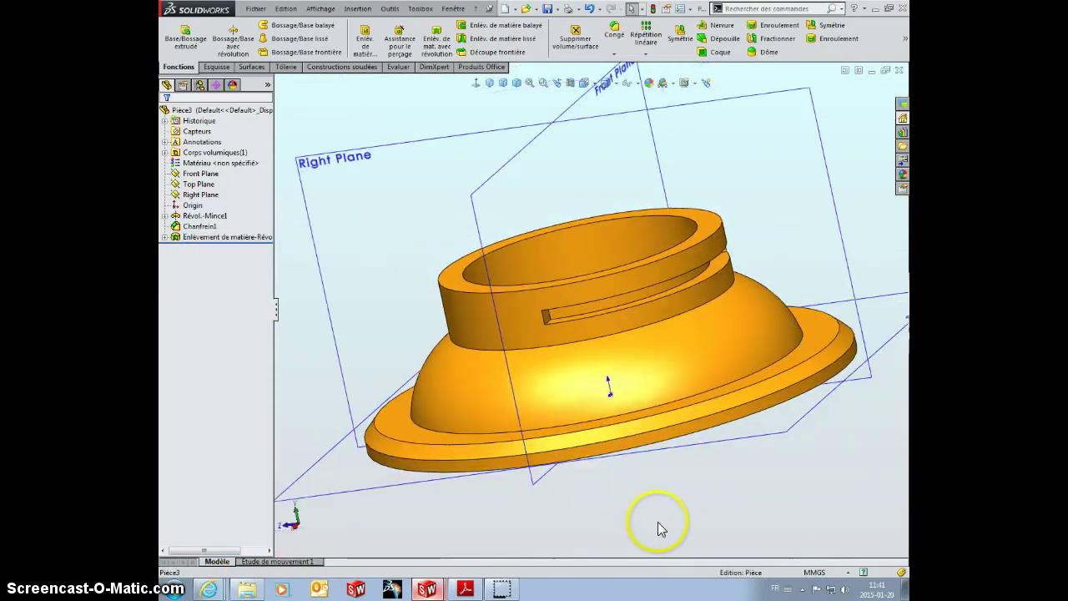
Set the view orientation to Isométrique.
left_click(584, 84)
left_click(640, 114)
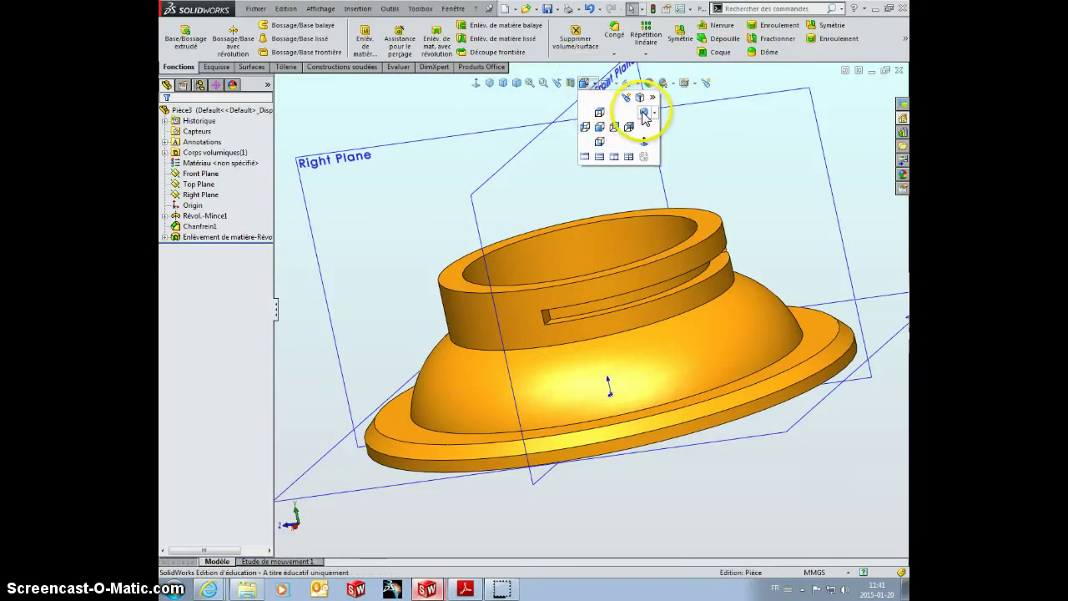
left_click(643, 114)
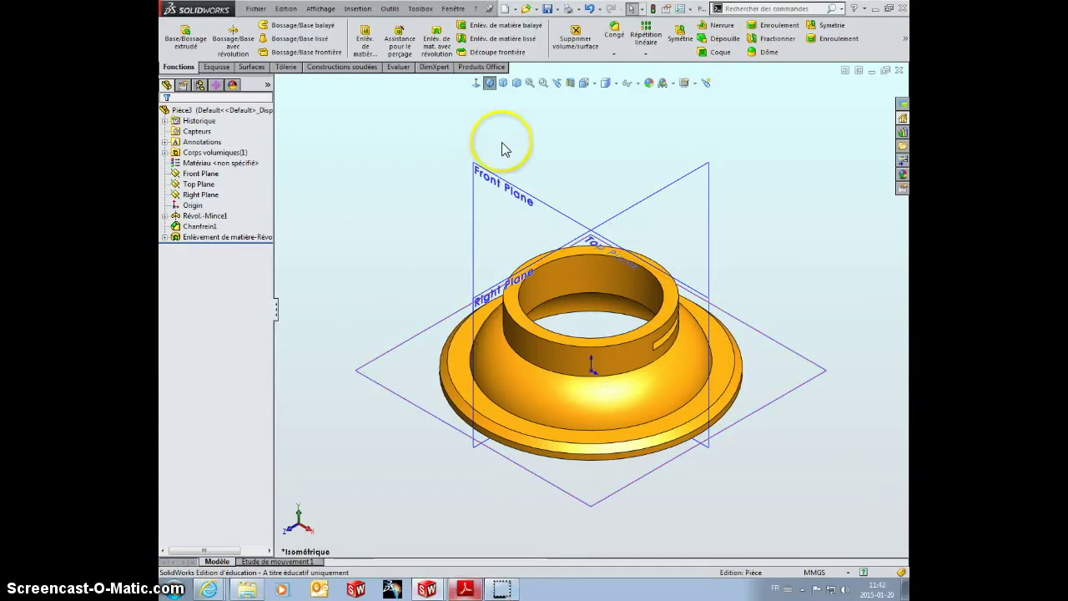
Start a new sketch, Esquisse3, on the Right Plane and zoom into the neck area.
left_click(614, 223)
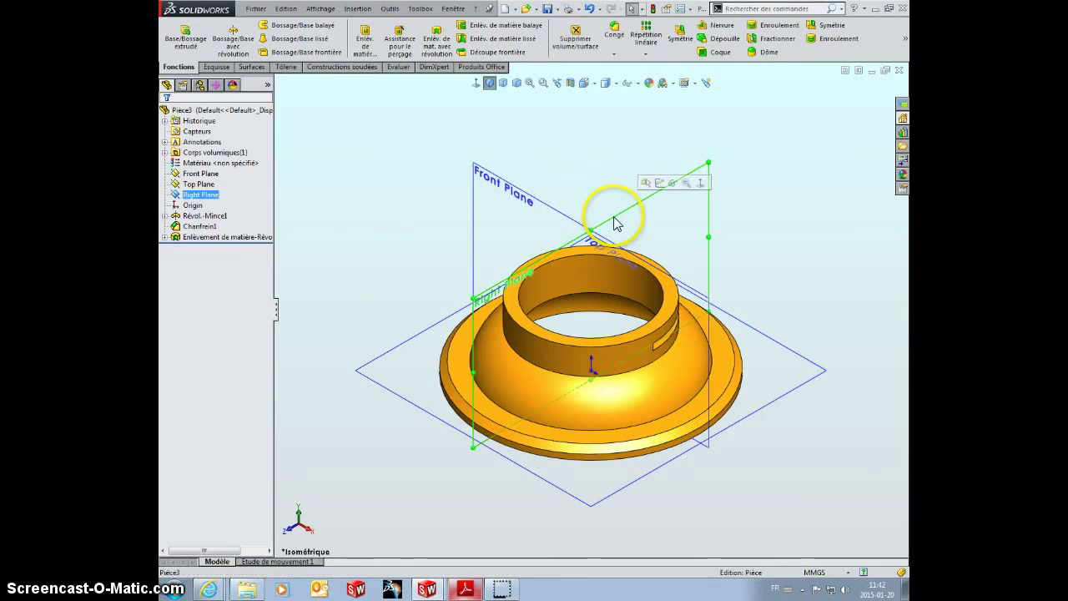
left_click(659, 184)
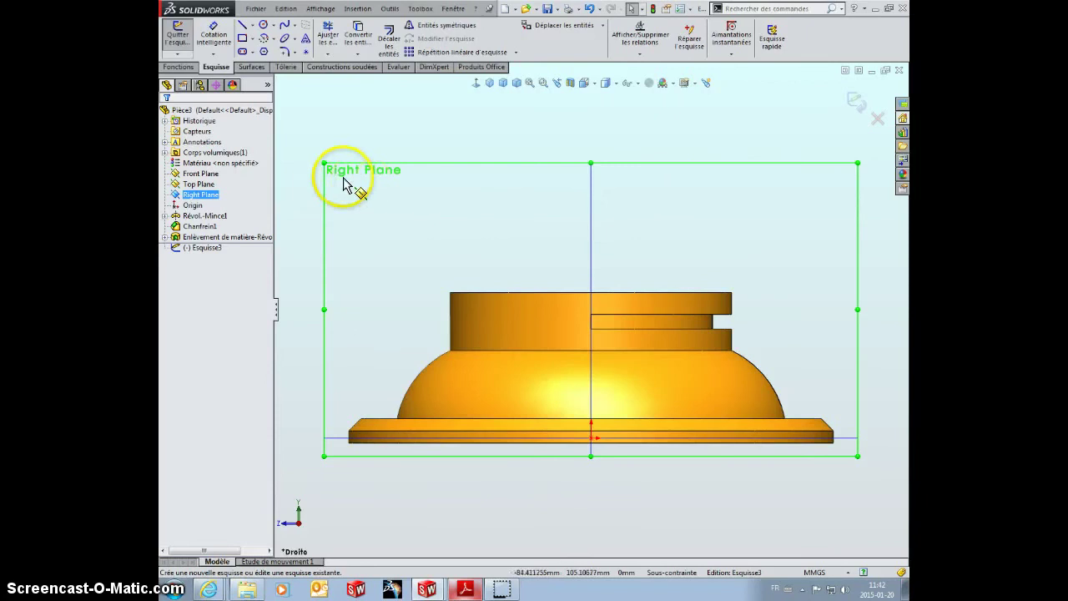
left_click(434, 132)
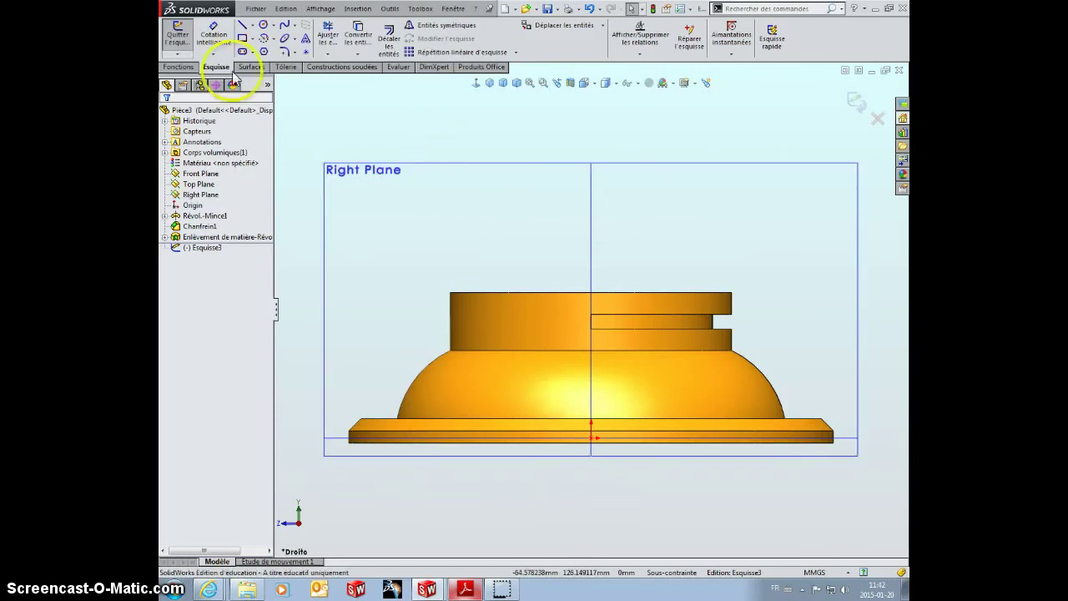
left_click(215, 36)
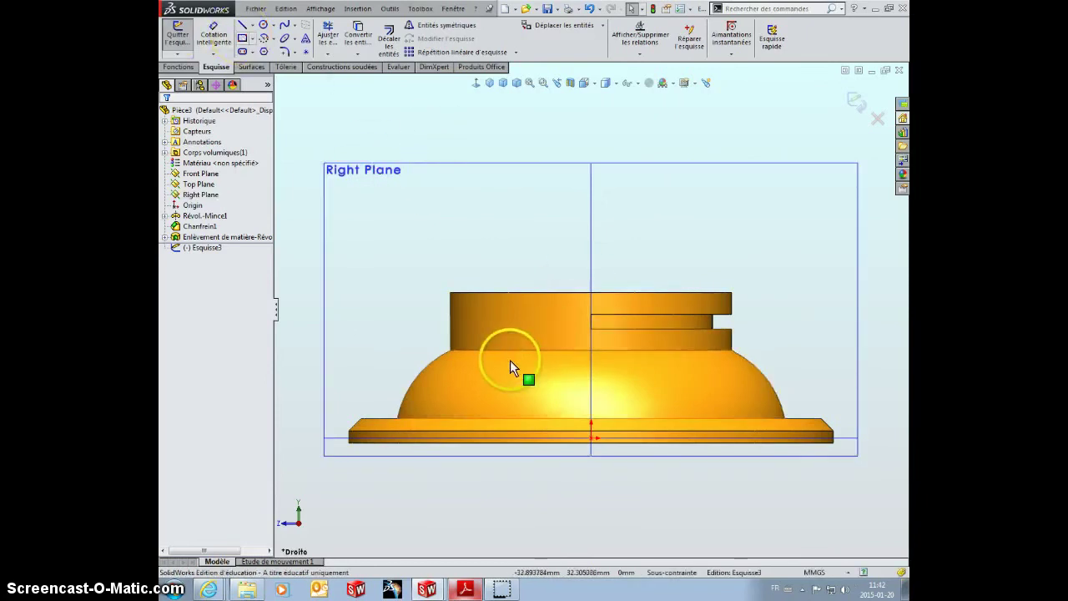
scroll(492, 346, "down", 2)
scroll(476, 329, "down", 1)
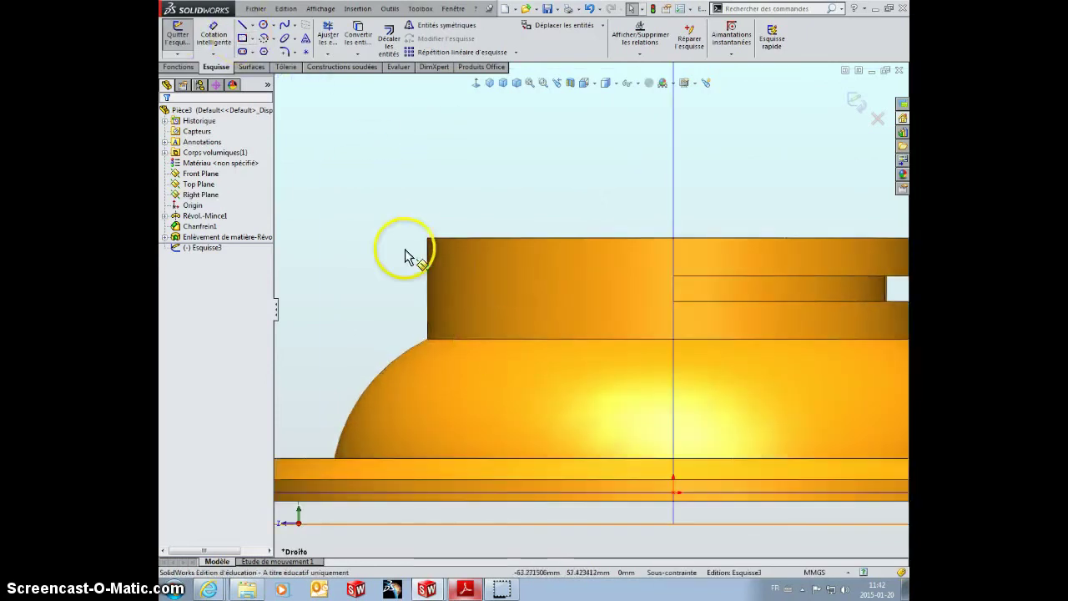
Draw two small stacked rectangles just left of the neck.
left_click(244, 38)
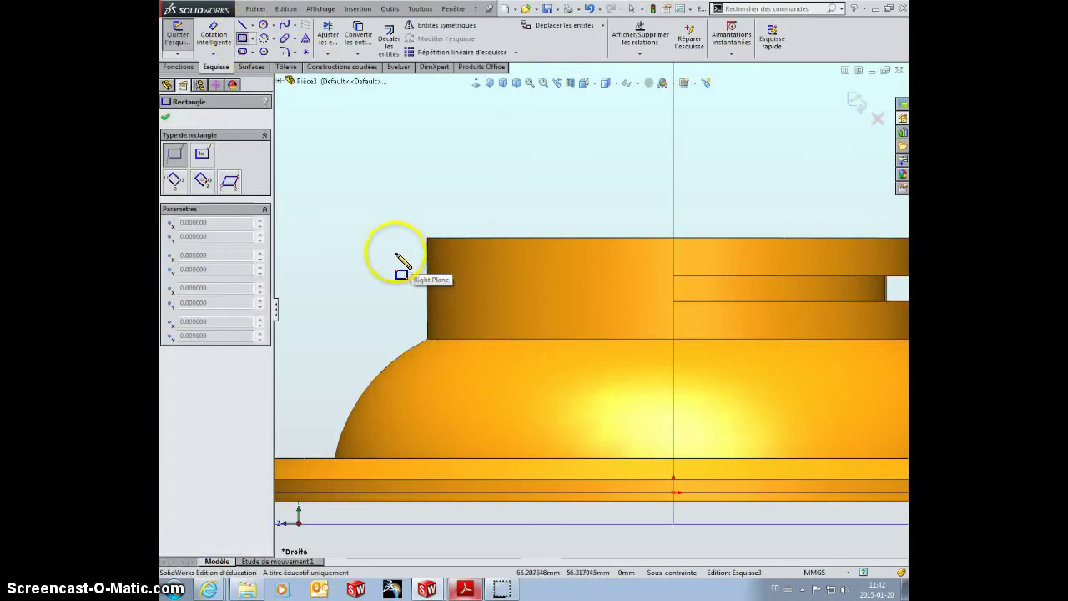
left_click(395, 252)
left_click(466, 279)
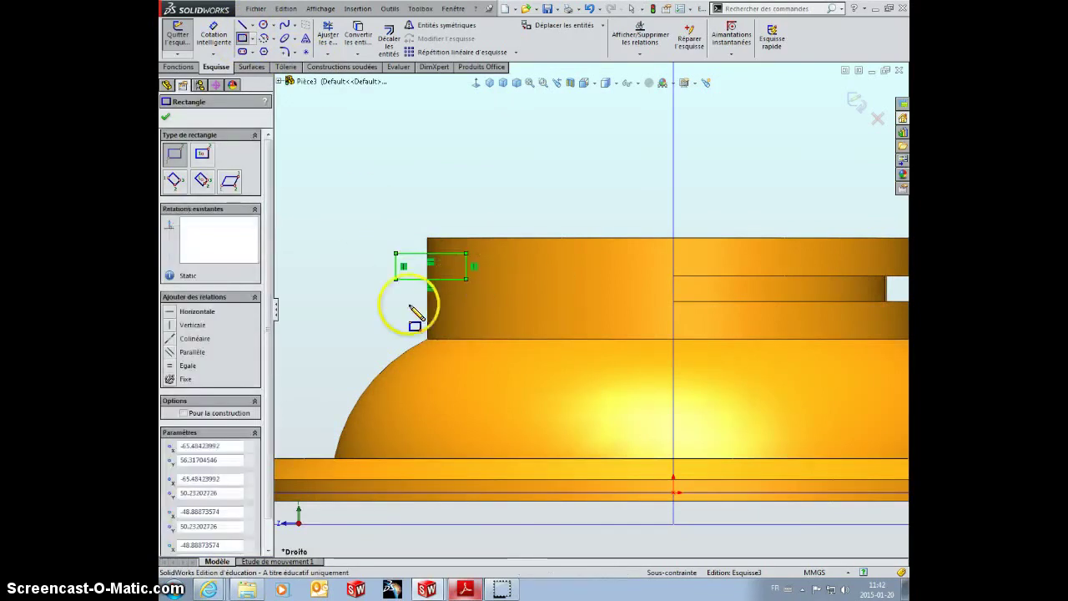
left_click(395, 297)
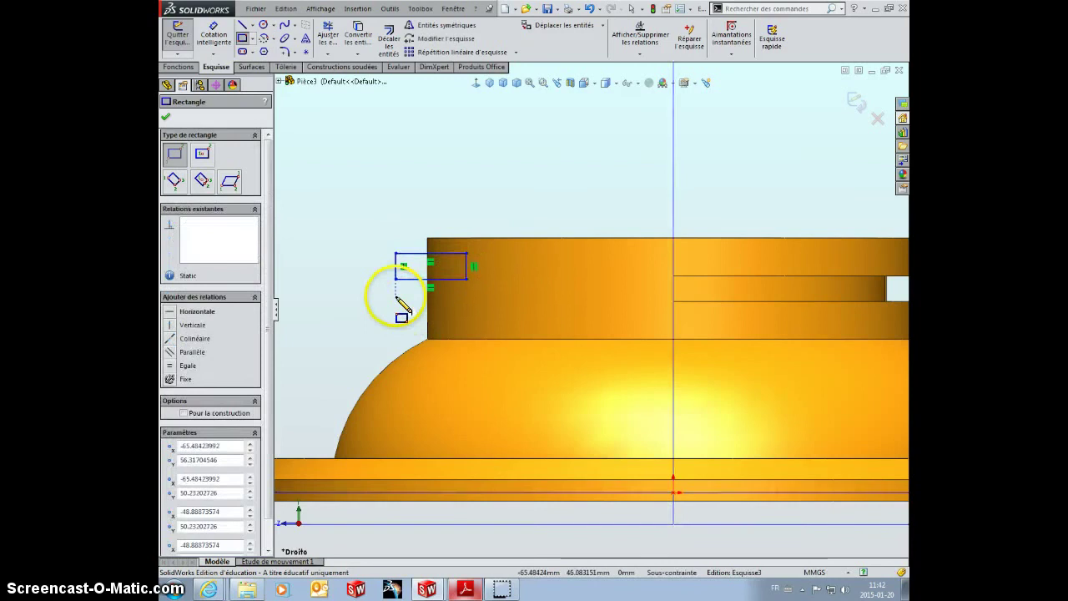
left_click(465, 316)
key("Escape")
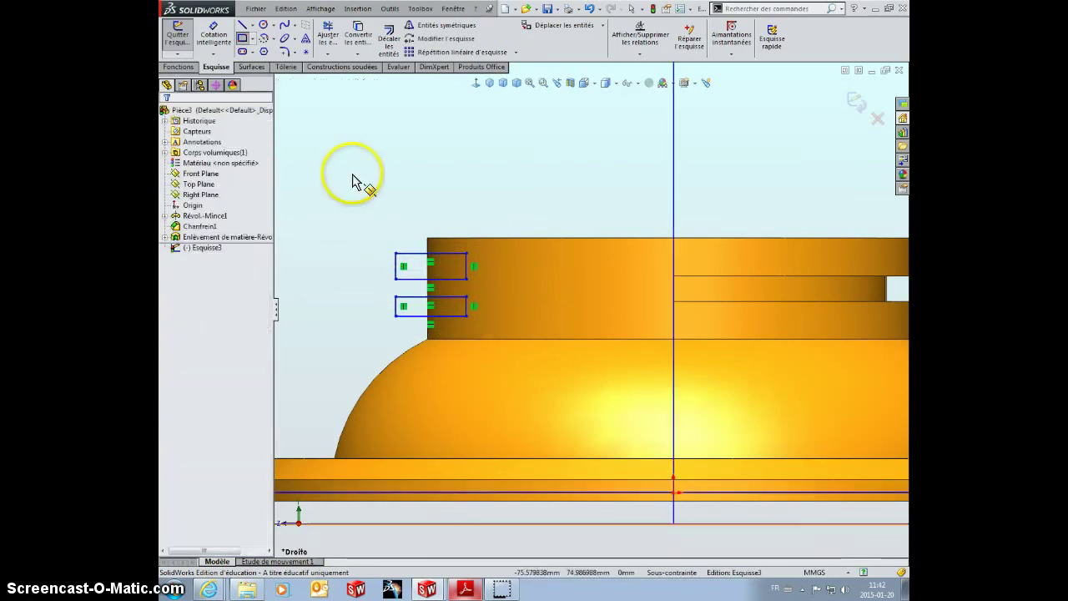
Make the rectangles' left edges collinear and their right edges collinear and equal.
left_click(395, 269)
left_click(396, 307, "ctrl")
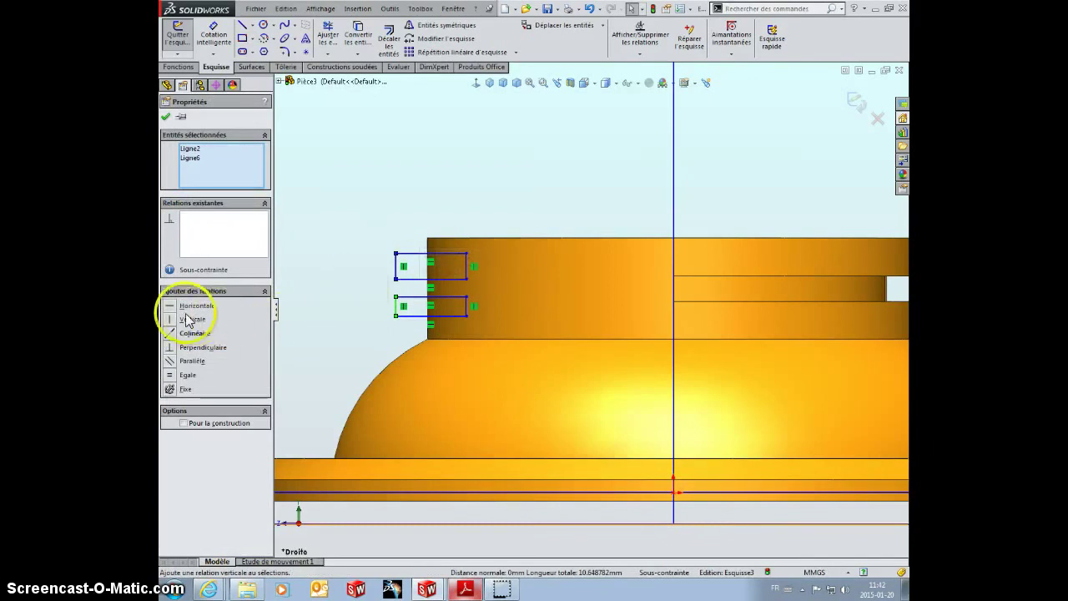
left_click(171, 337)
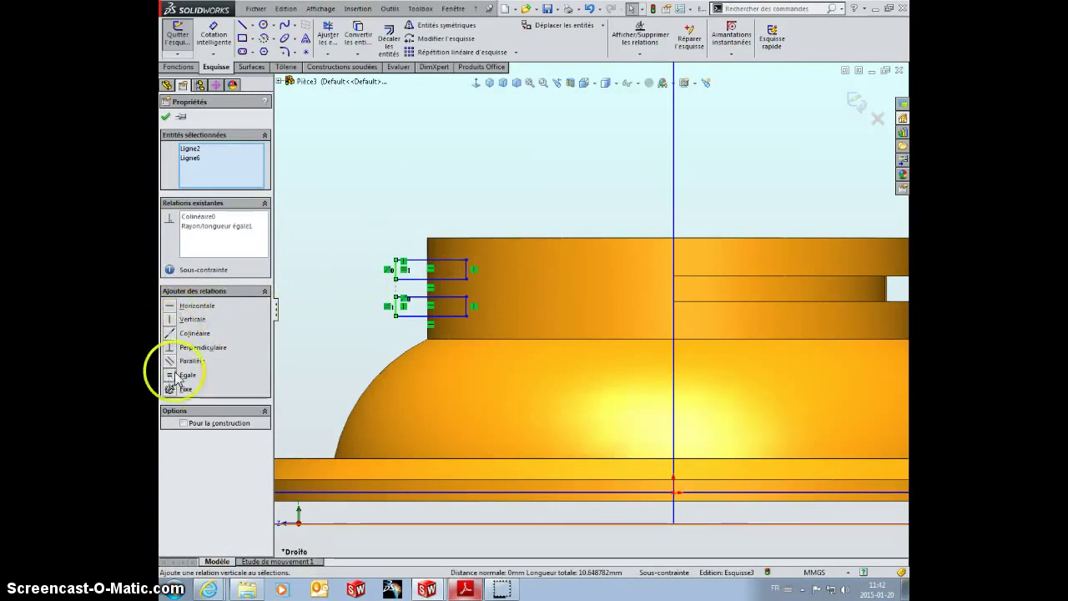
left_click(466, 274)
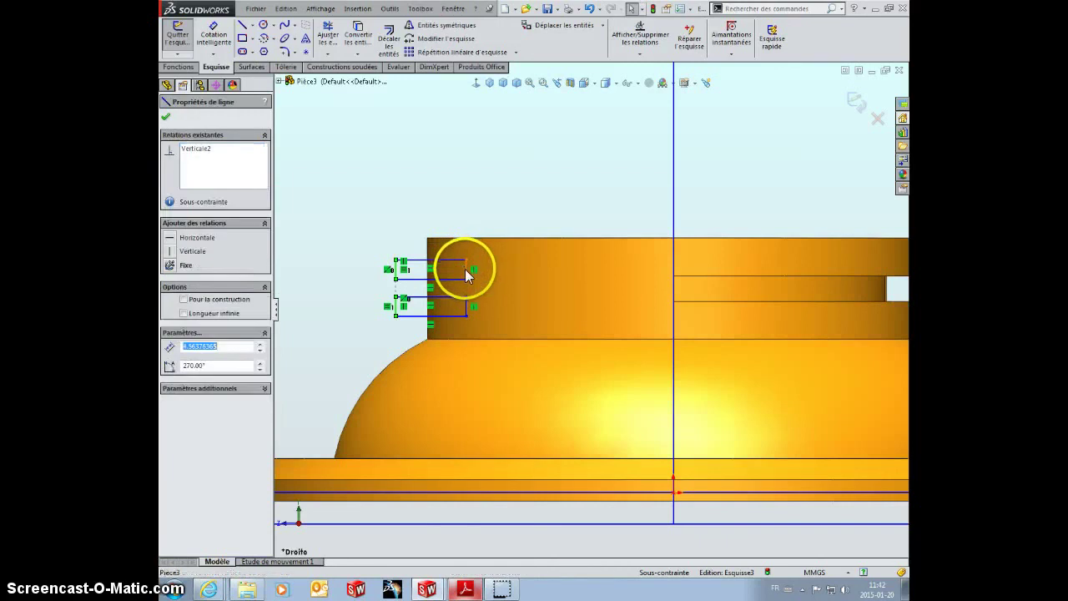
left_click(466, 306, "ctrl")
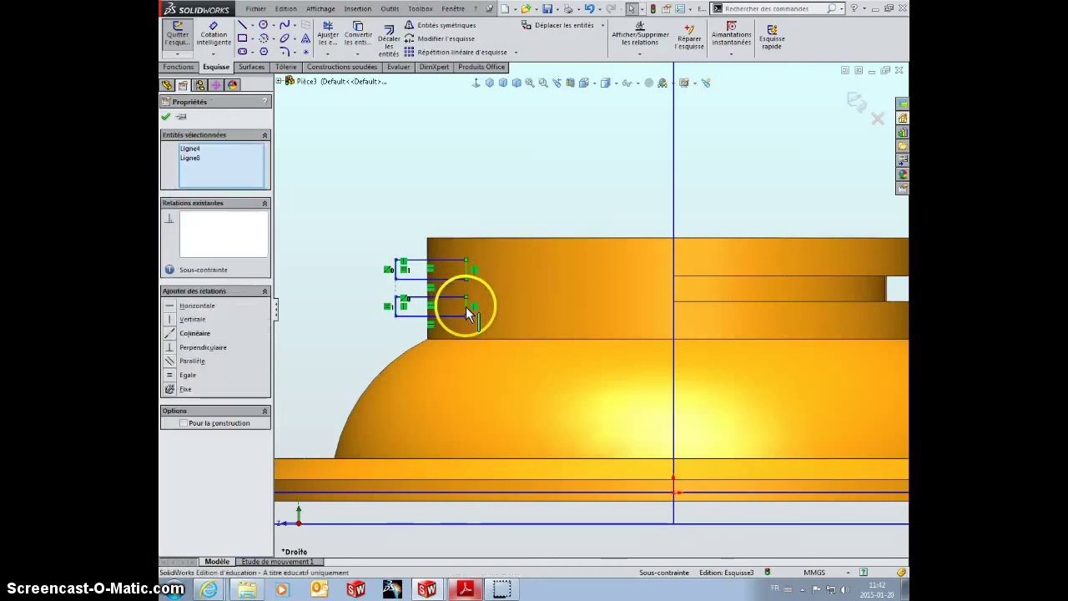
left_click(170, 334)
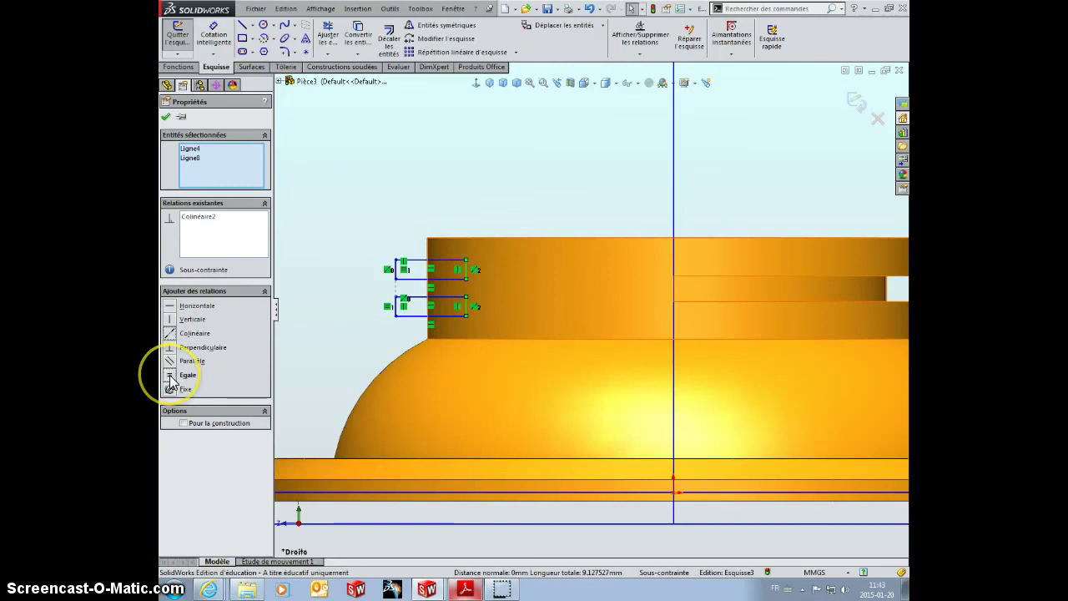
left_click(170, 377)
left_click(334, 250)
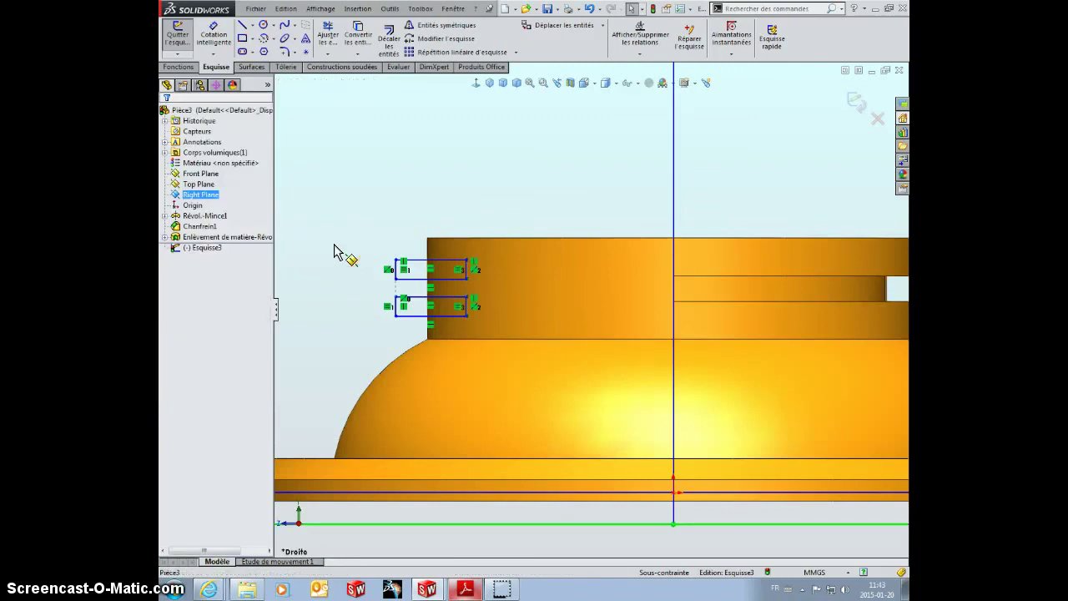
left_click(353, 225)
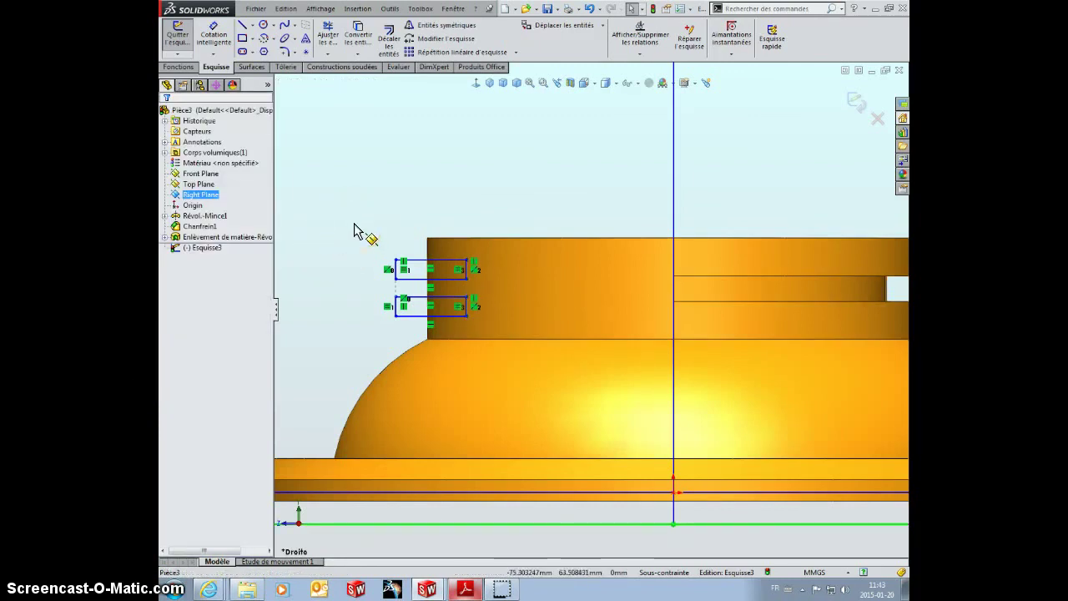
Dimension the slot rectangles with a 4 mm height and 9 mm spacing.
right_click_drag(354, 223, 350, 153)
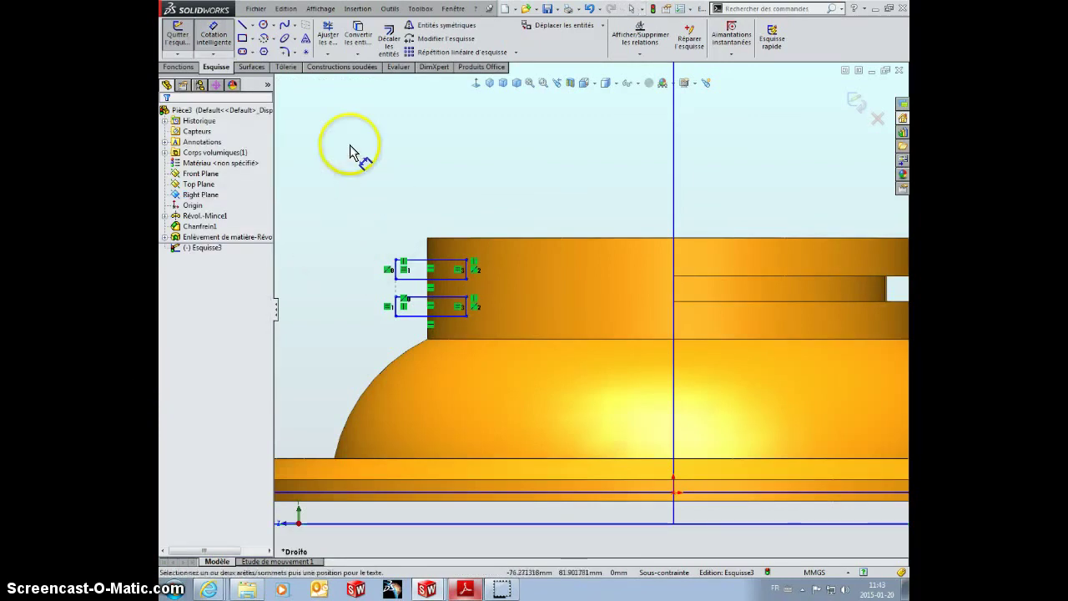
left_click(423, 265)
left_click(418, 280)
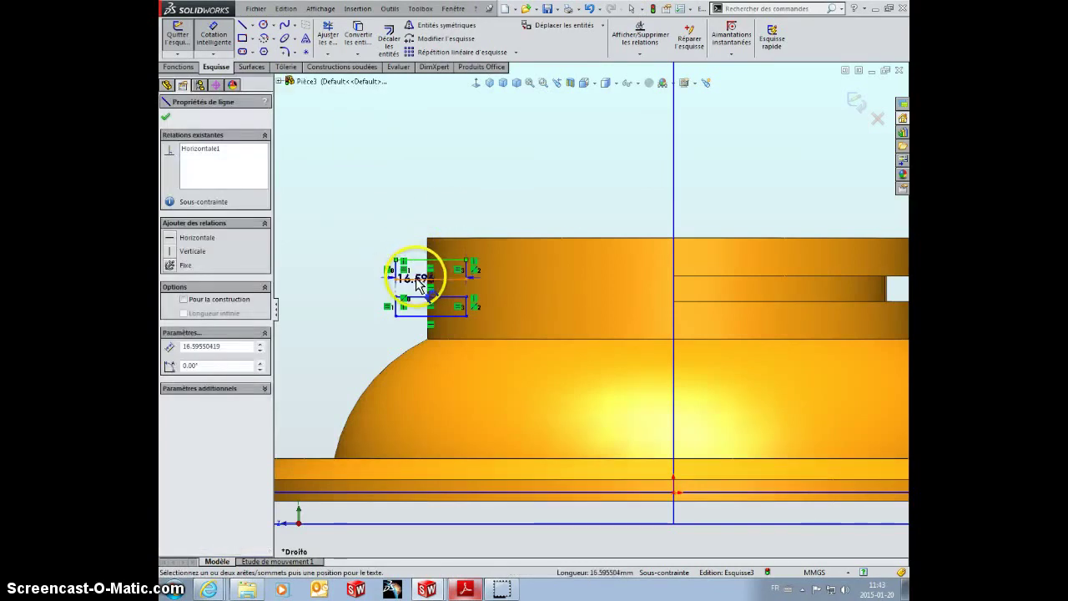
left_click(364, 221)
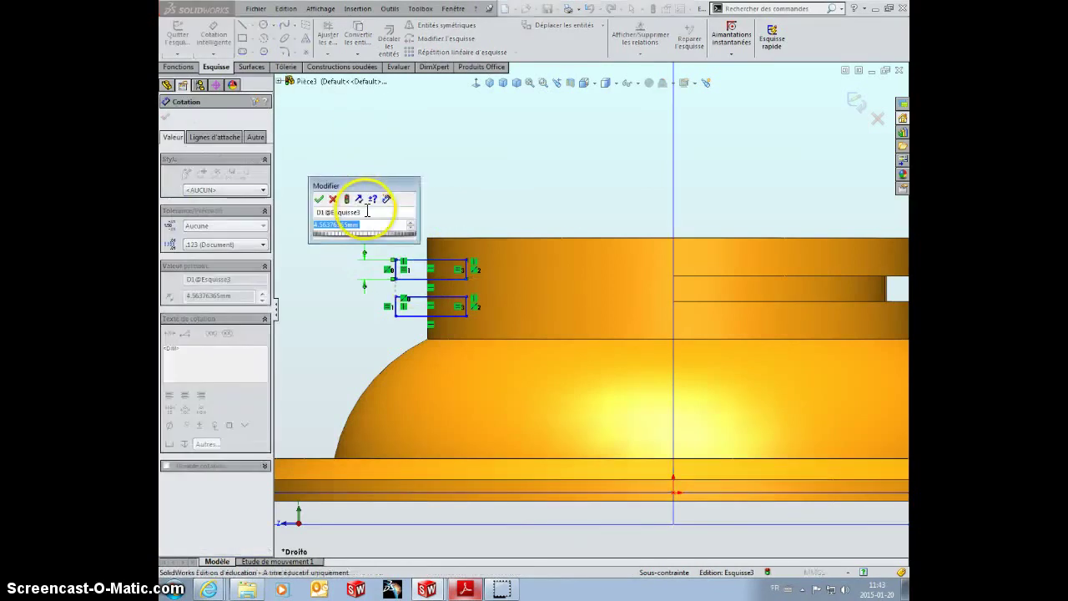
type("4")
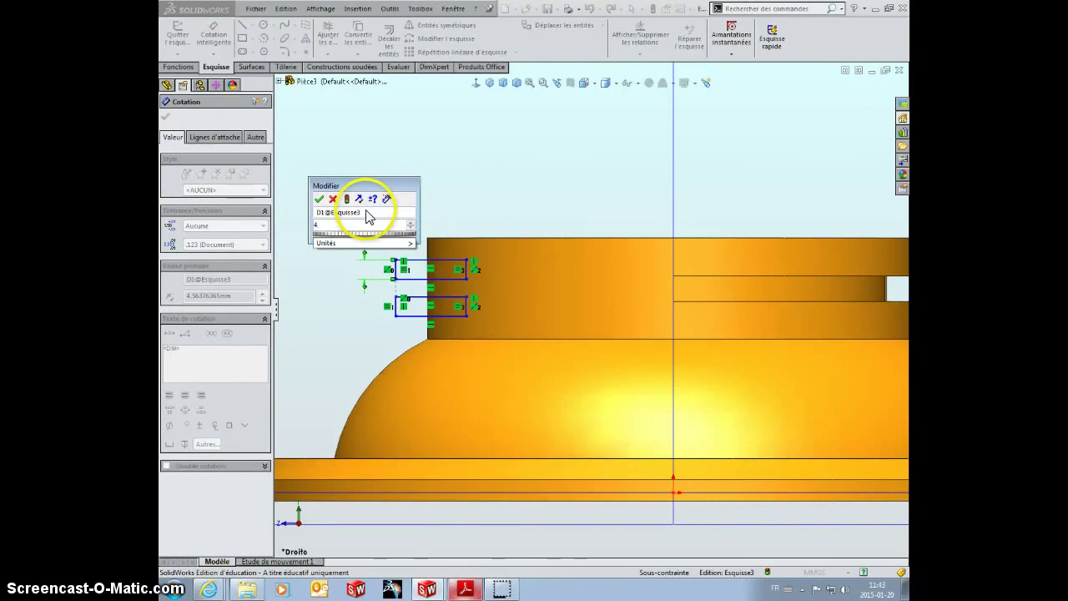
key("Return")
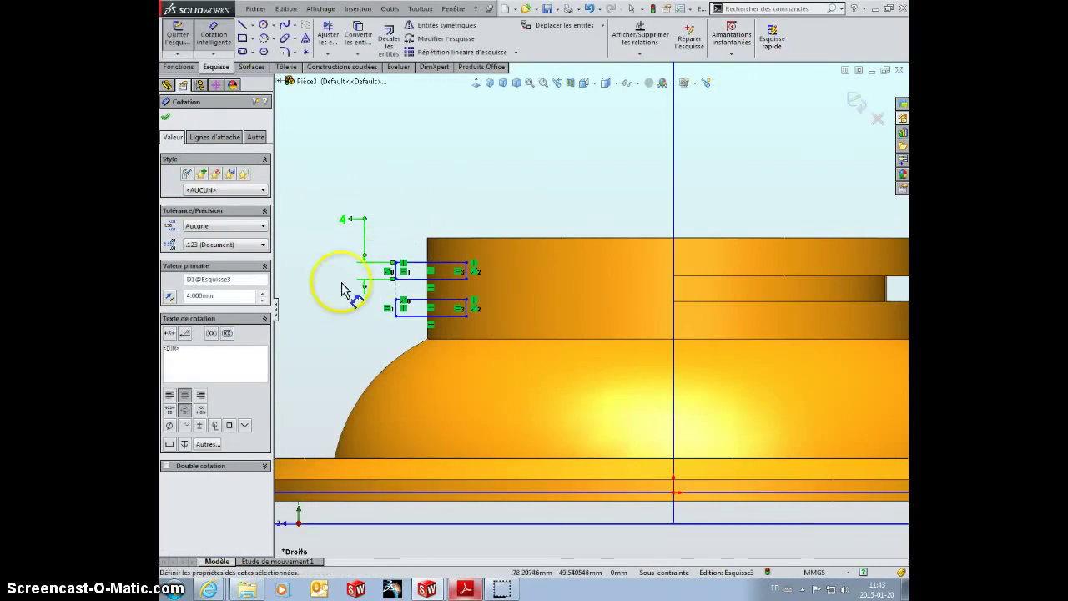
left_click(406, 316)
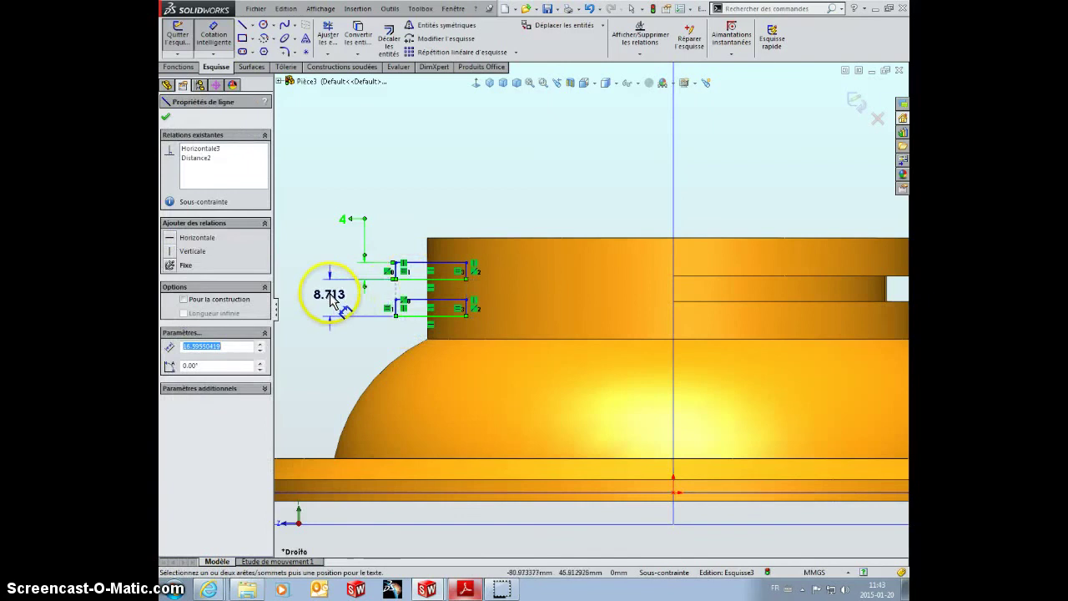
left_click(335, 299)
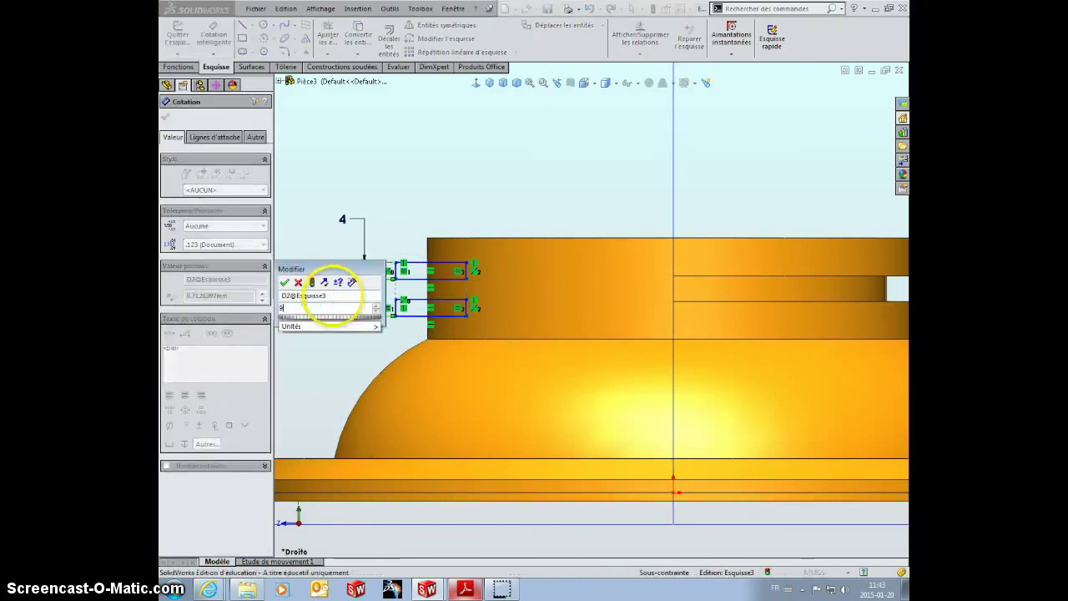
type("9")
key("Return")
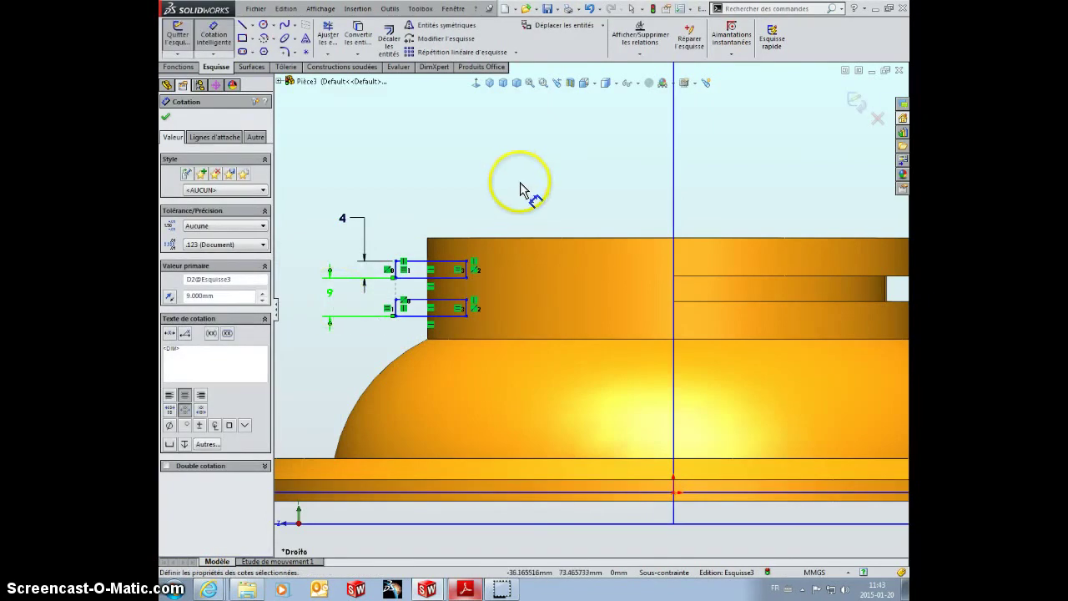
Place the rectangles' sides 45 mm and 60 mm from the vertical centre line.
left_click(467, 279)
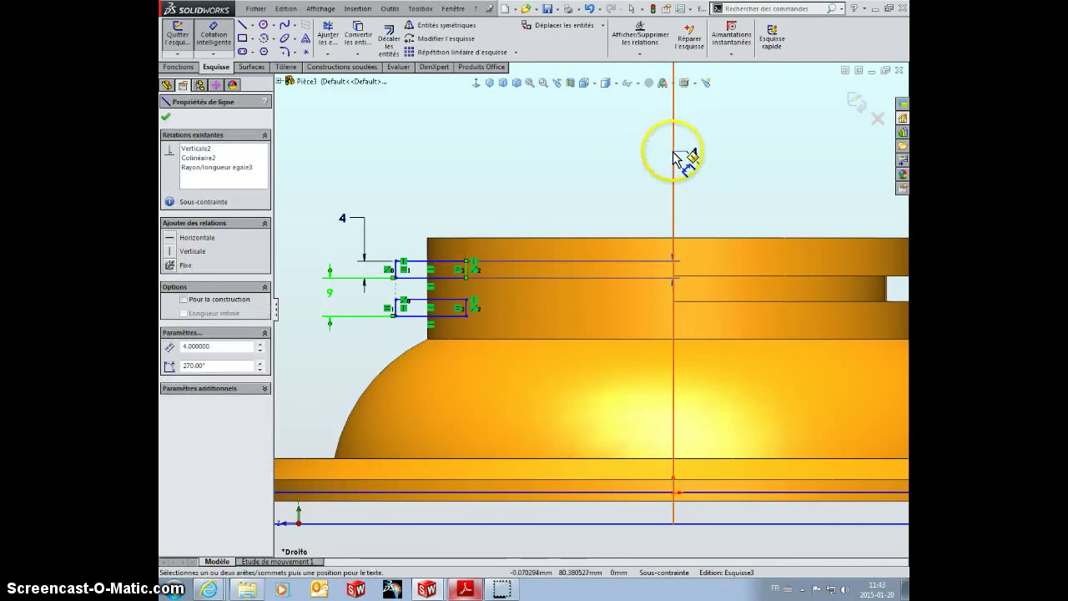
left_click(674, 156)
left_click(596, 193)
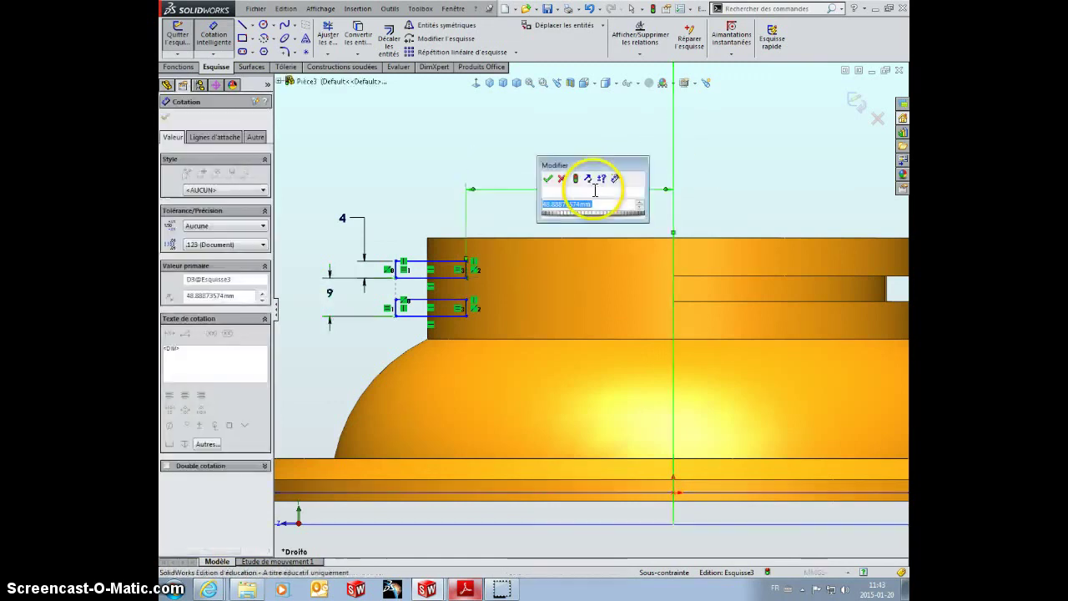
type("45")
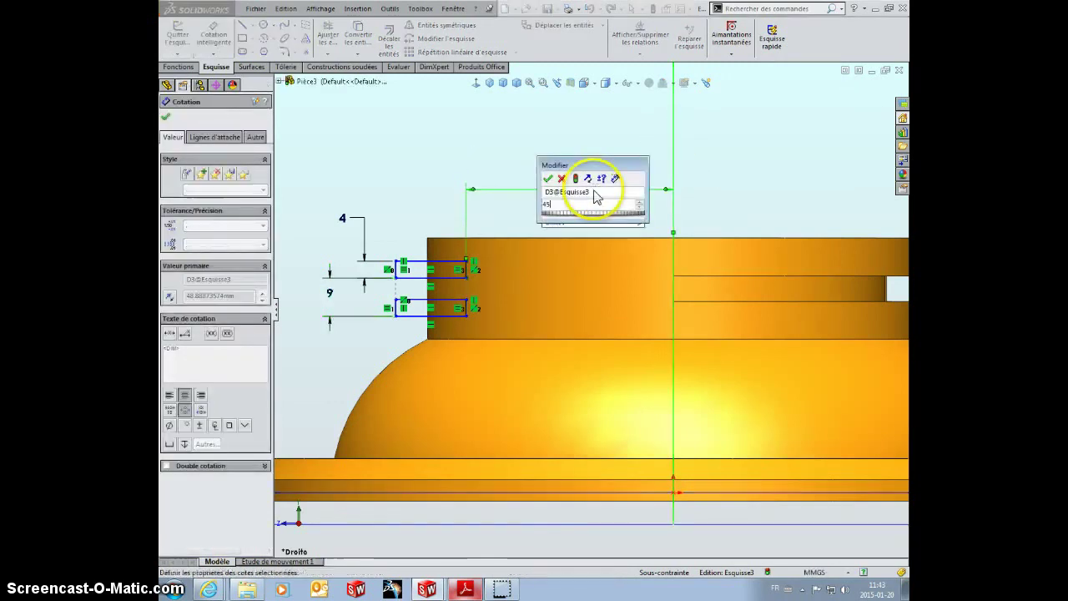
key("Return")
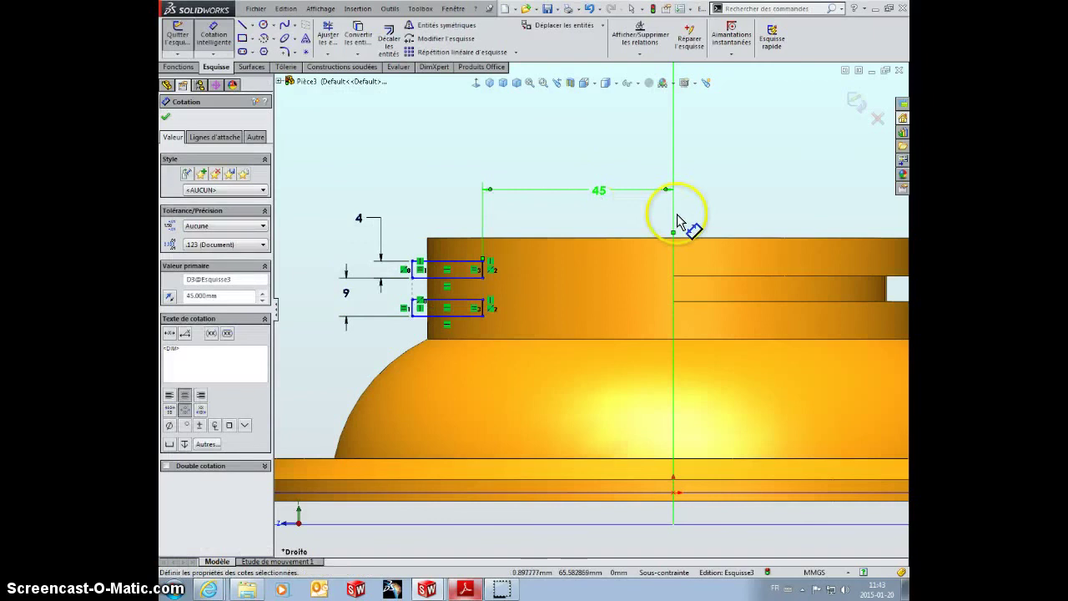
left_click(674, 218)
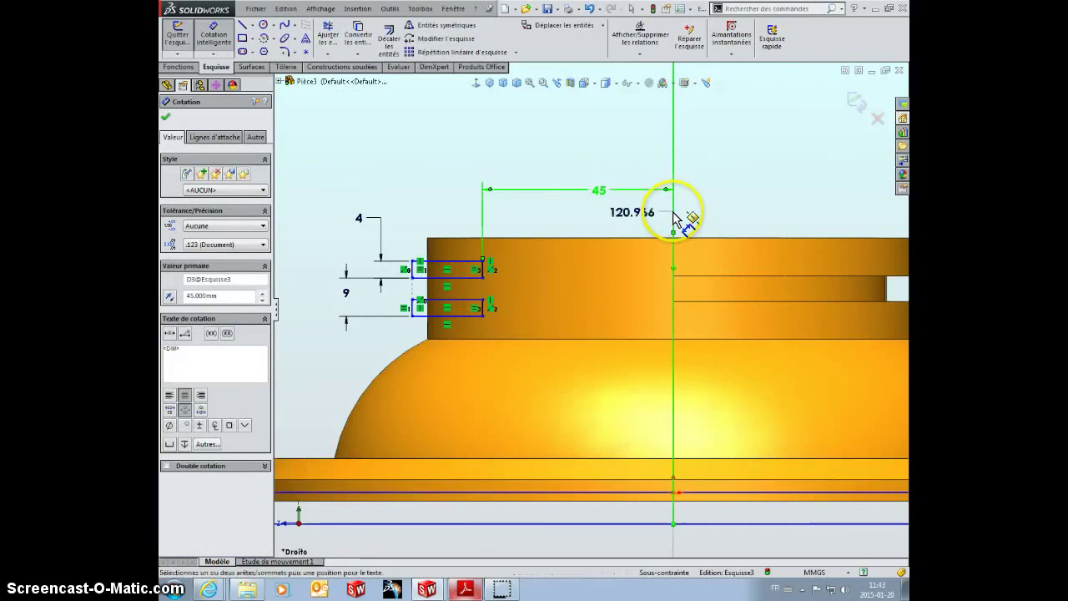
left_click(413, 269)
left_click(491, 149)
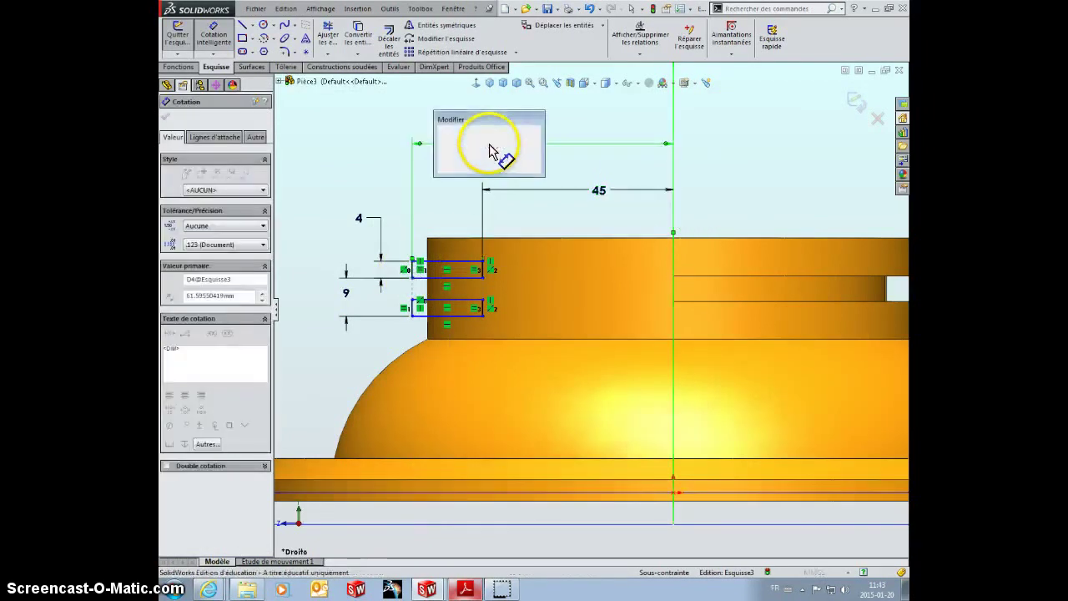
type("60")
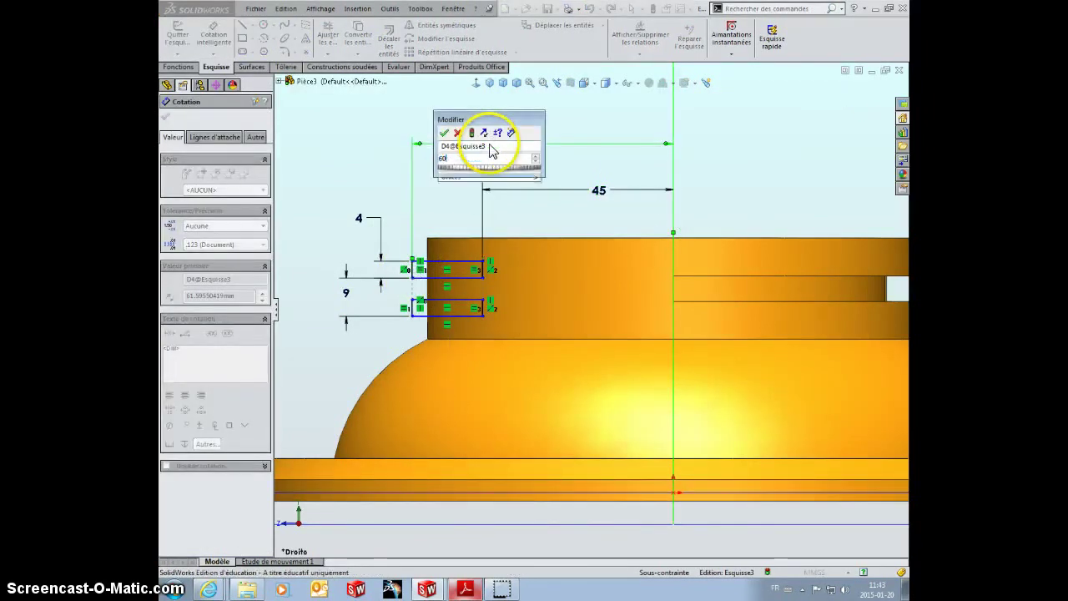
key("Return")
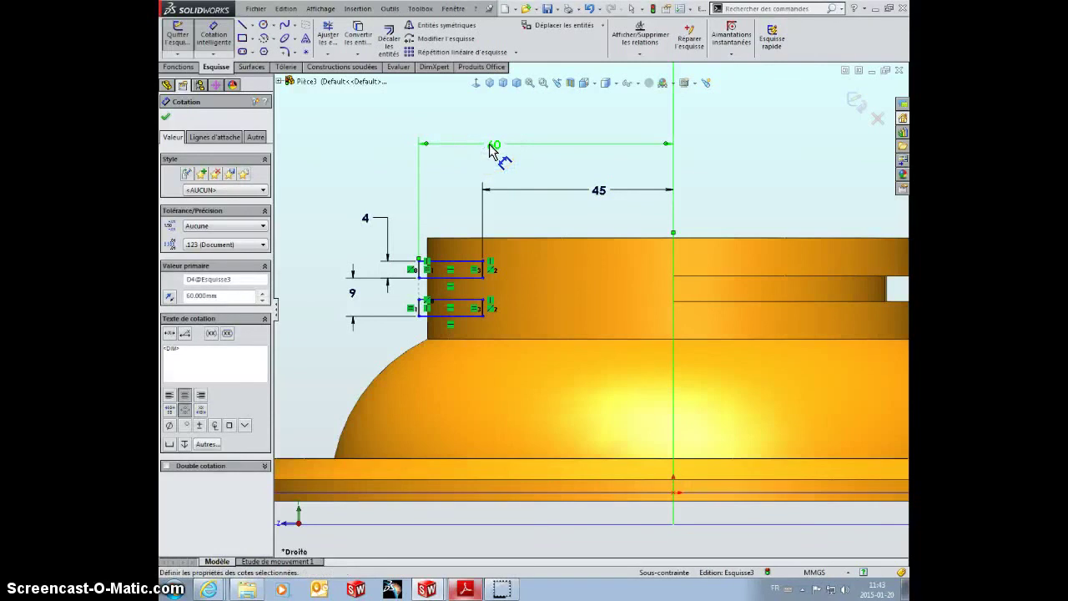
Set the lower slot line 32 mm above the flange edge.
left_click(309, 458)
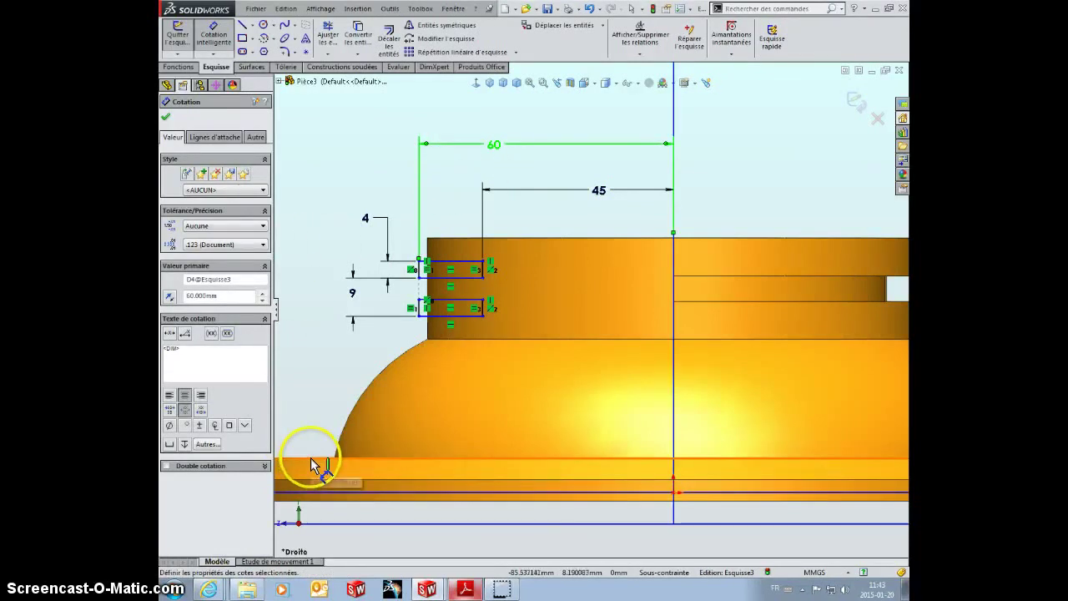
left_click(438, 321)
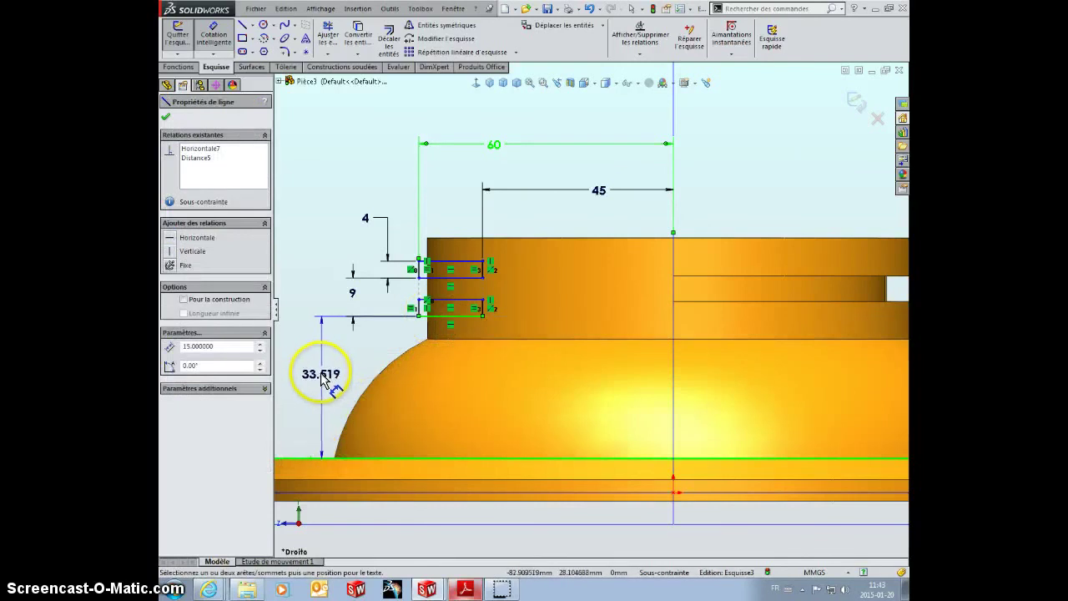
left_click(321, 377)
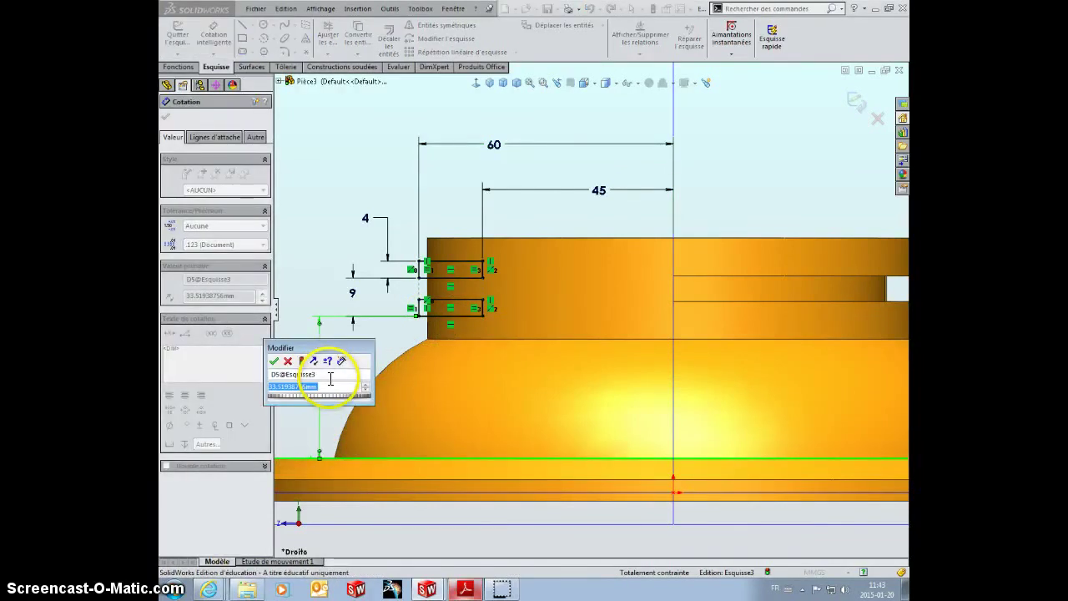
type("32.000")
key("Return")
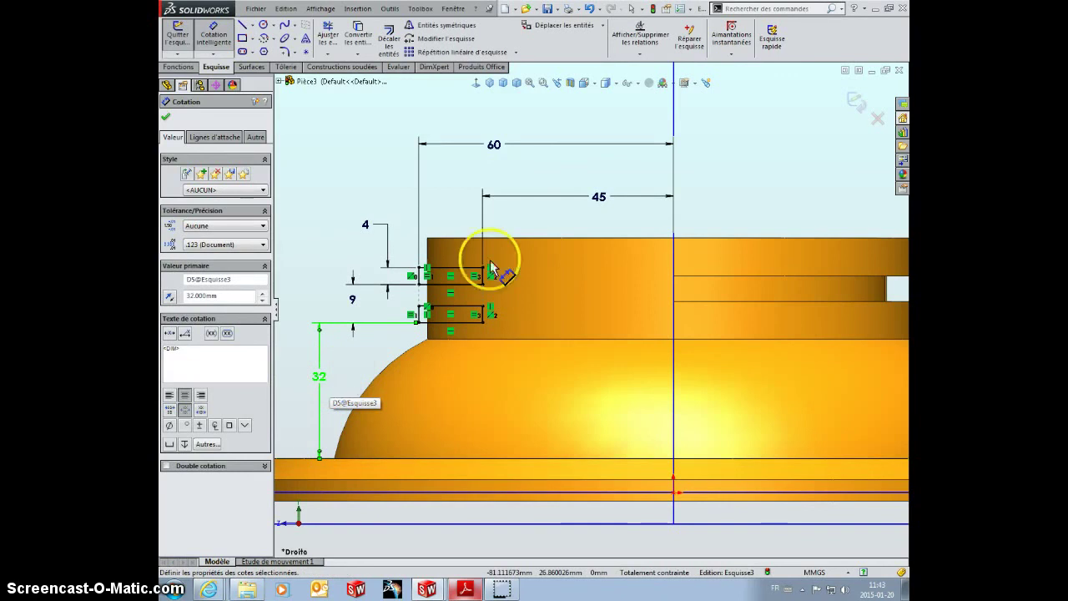
left_click(740, 161)
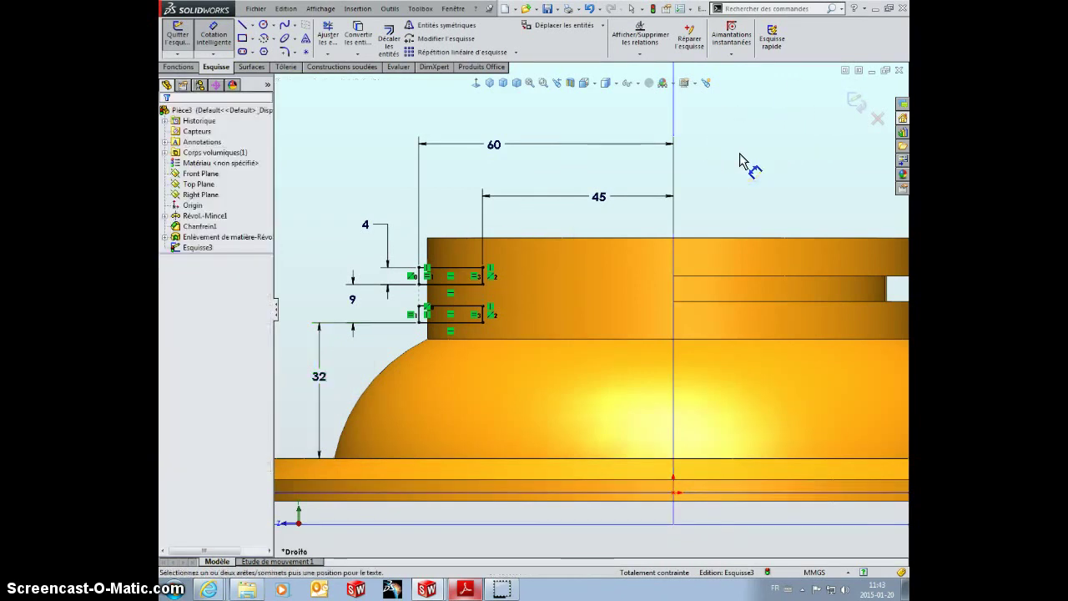
Draw a vertical construction line from the origin up the centre axis as the revolve axis.
left_click(733, 165)
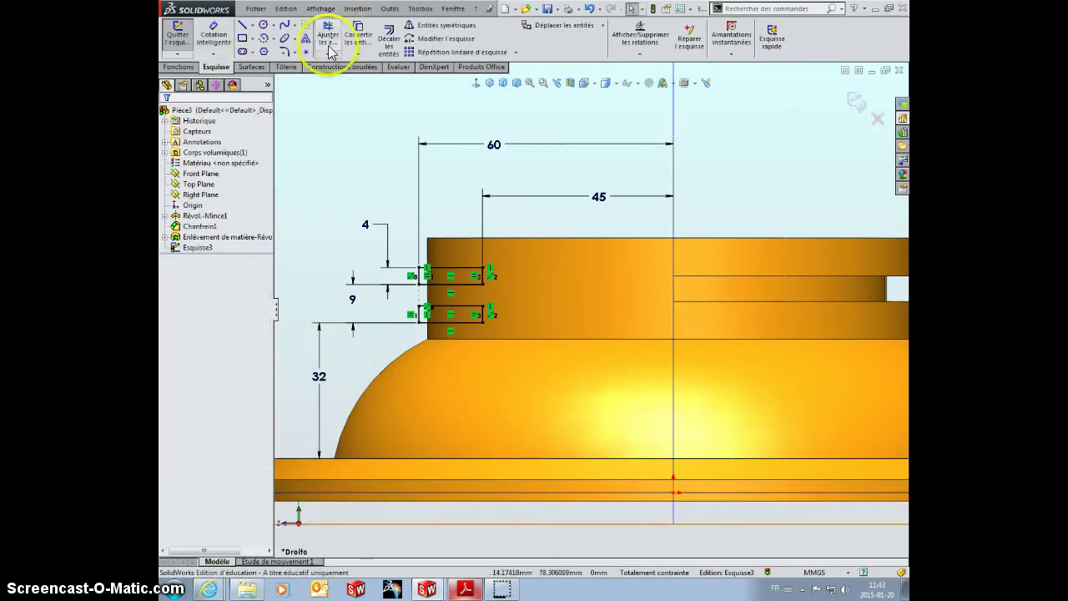
left_click(252, 25)
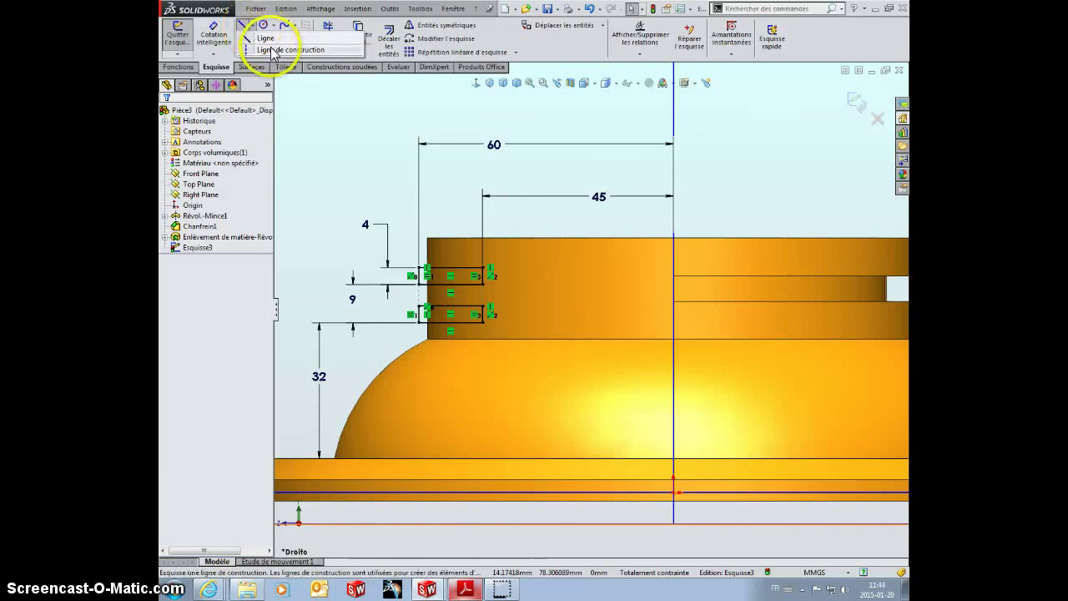
left_click(275, 50)
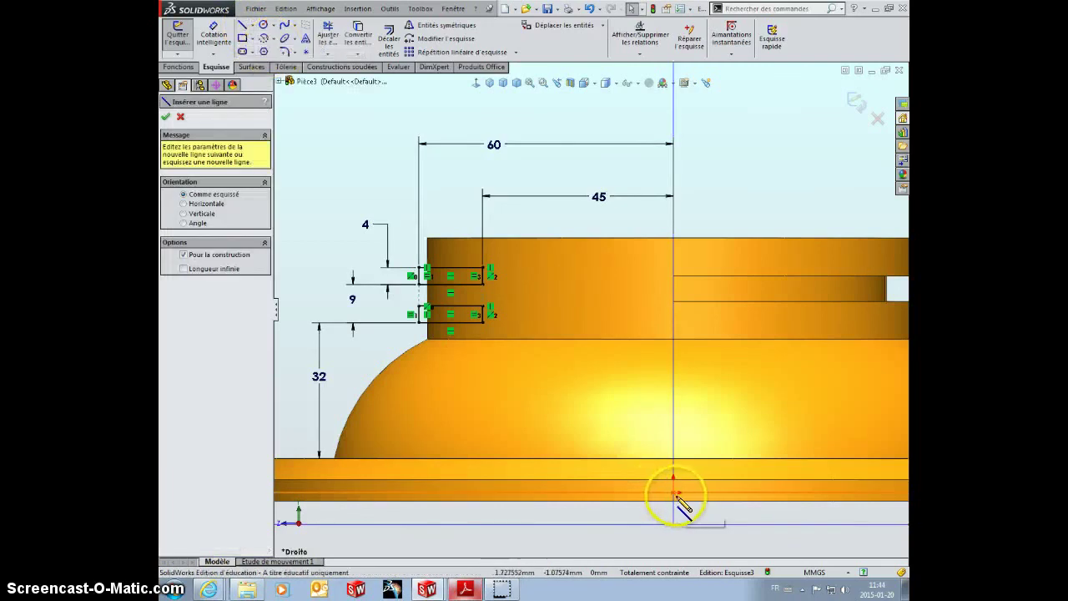
mouse_move(674, 494)
left_mouse_down()
mouse_move(673, 105)
mouse_move(684, 98)
left_mouse_up()
key("Escape")
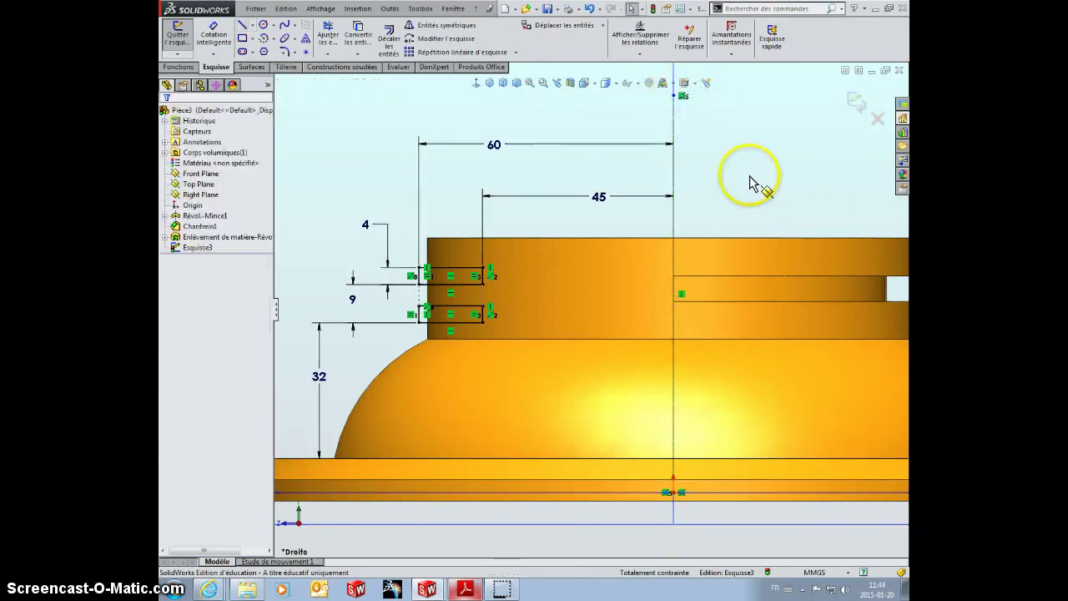
key("z")
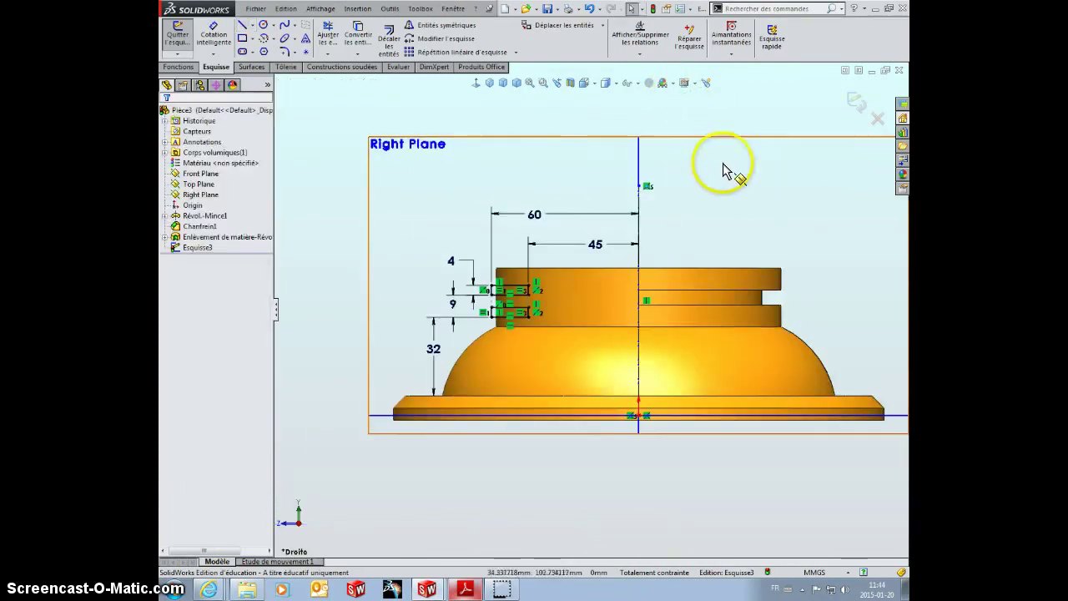
left_click(178, 67)
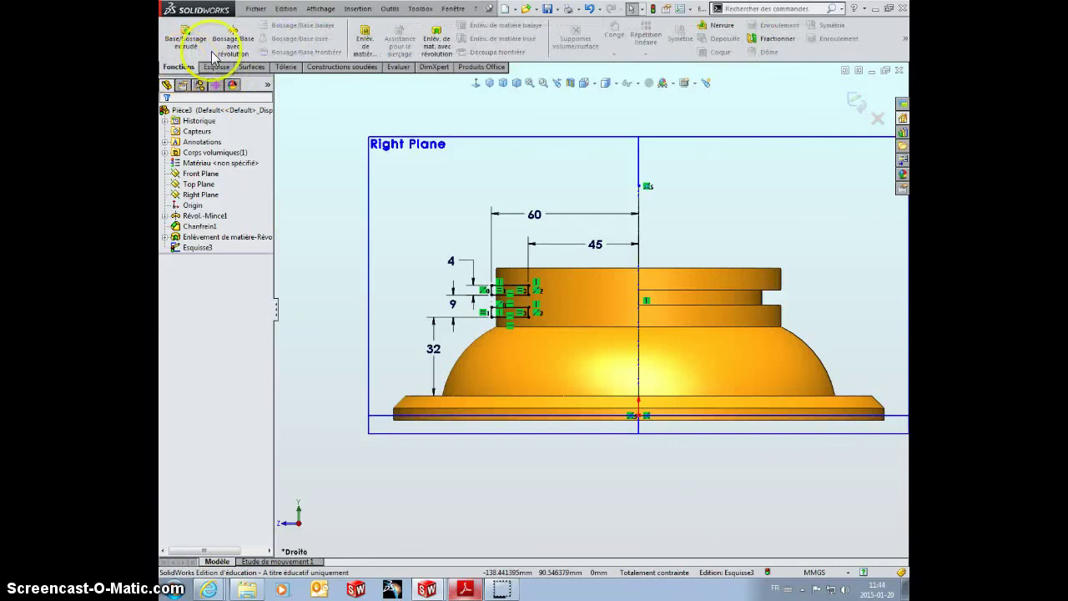
Revolve-cut the two slot profiles 60° with Plan milieu as the Direction1 type.
left_click(434, 45)
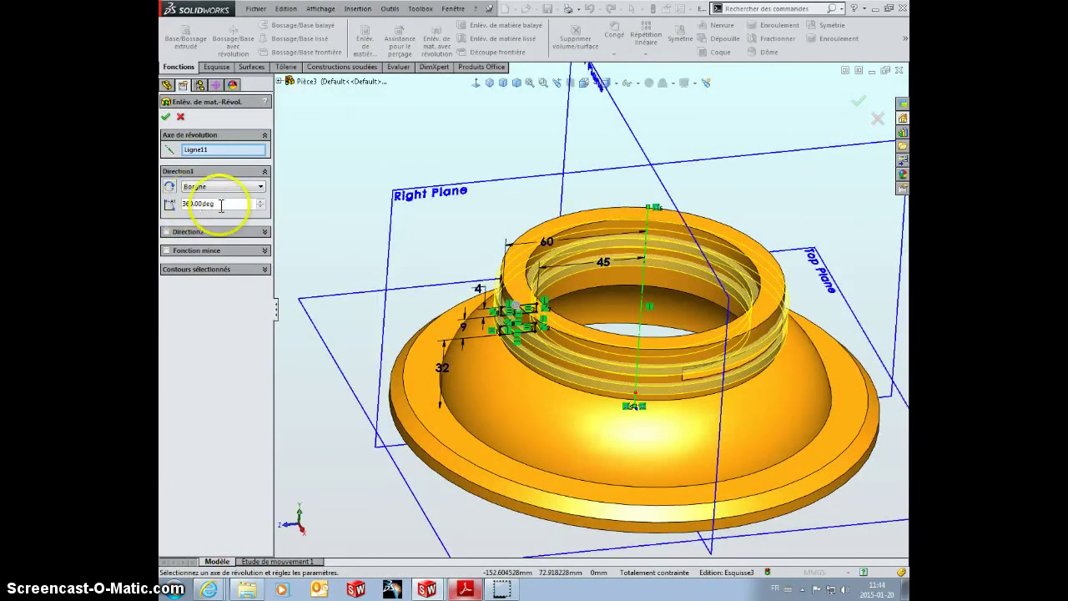
double_click(185, 203)
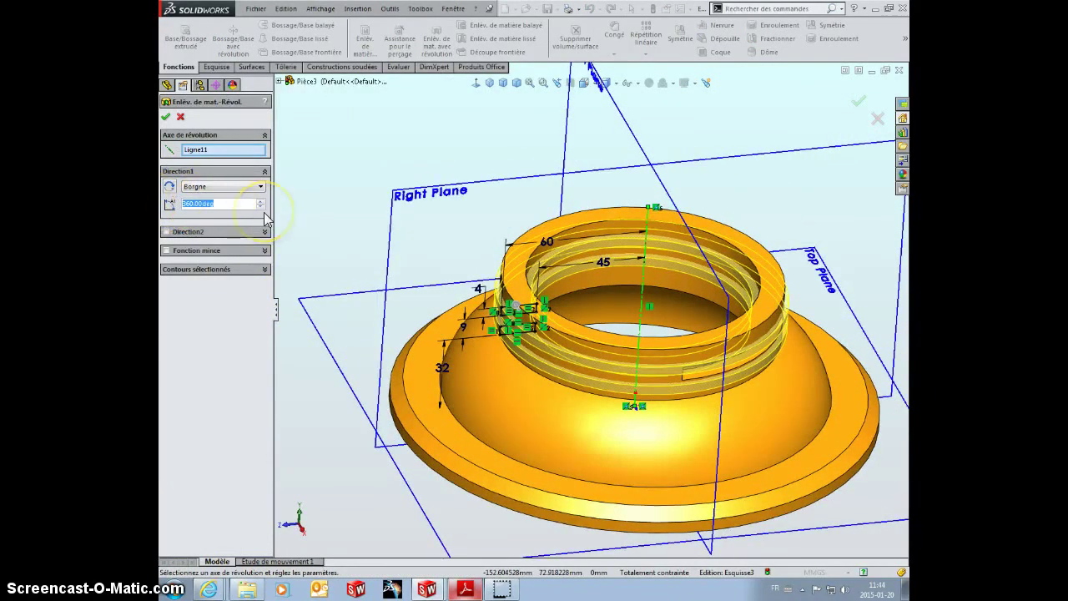
type("60")
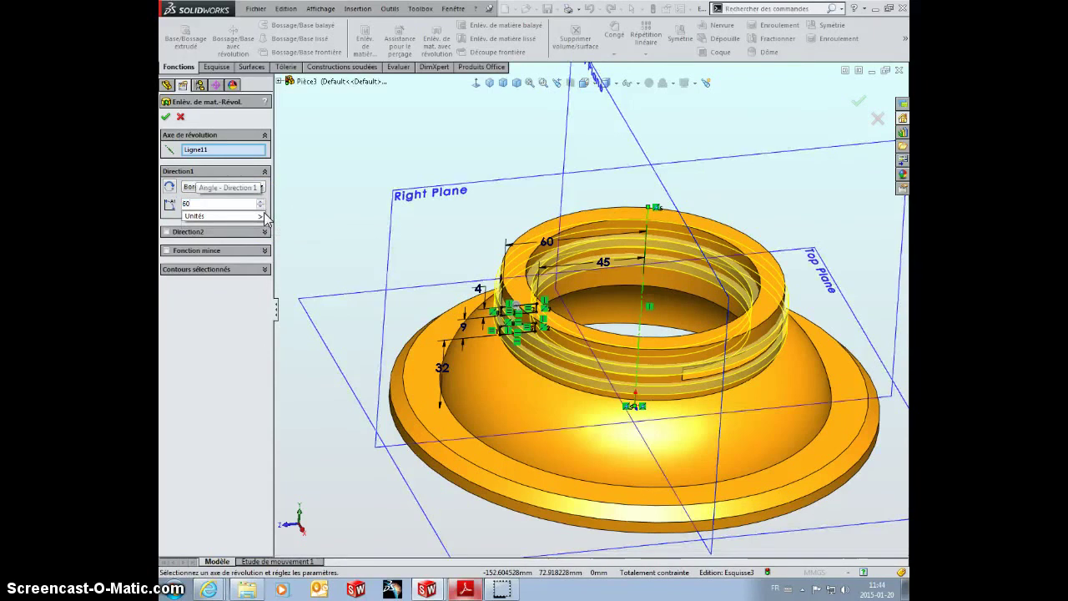
key("Return")
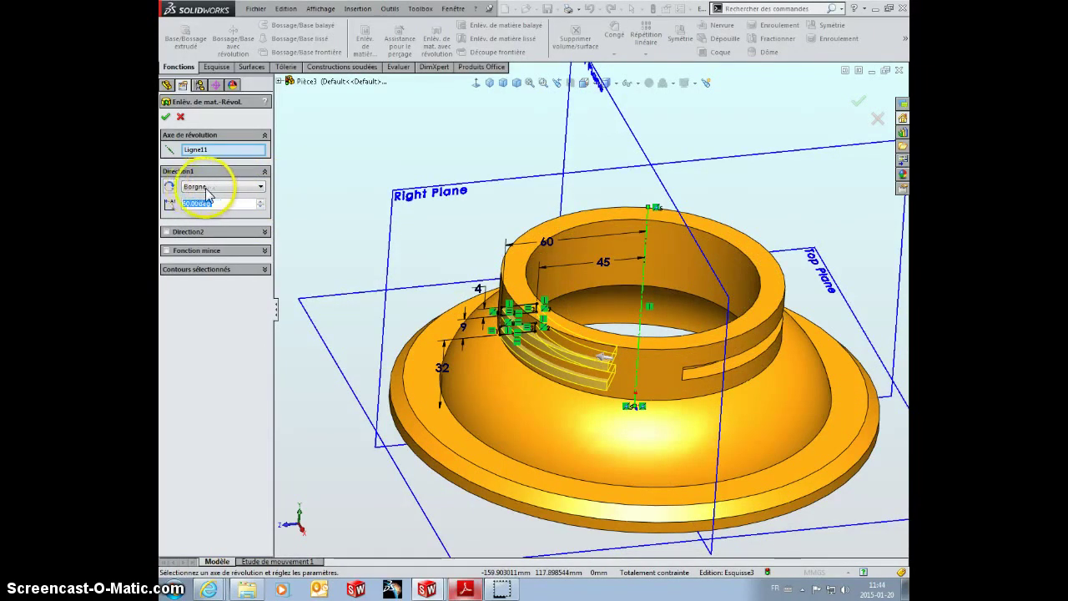
left_click(213, 188)
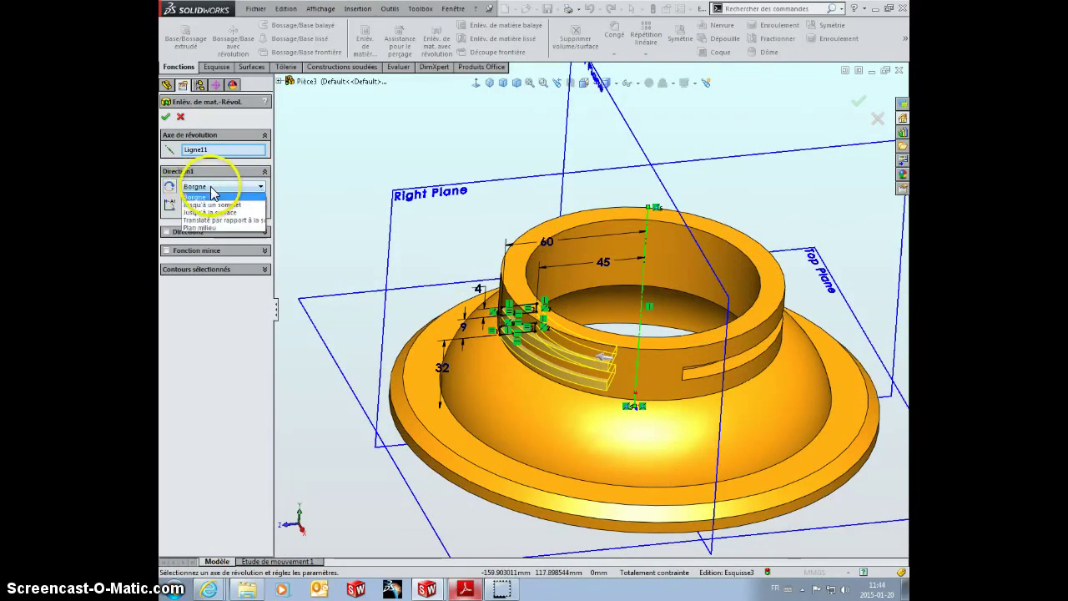
left_click(215, 227)
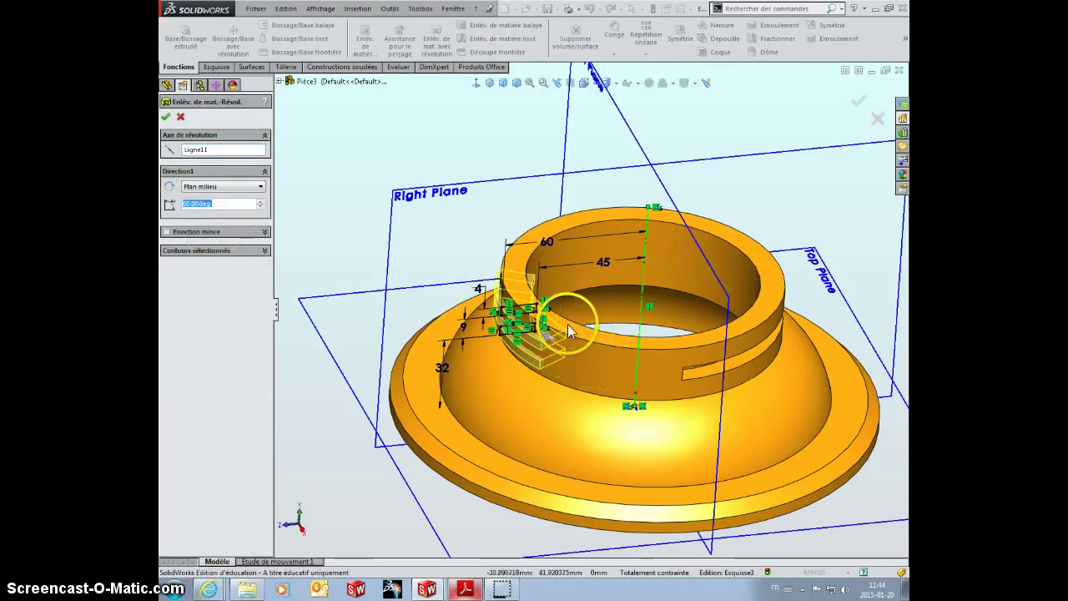
middle_click_drag(423, 488, 556, 326)
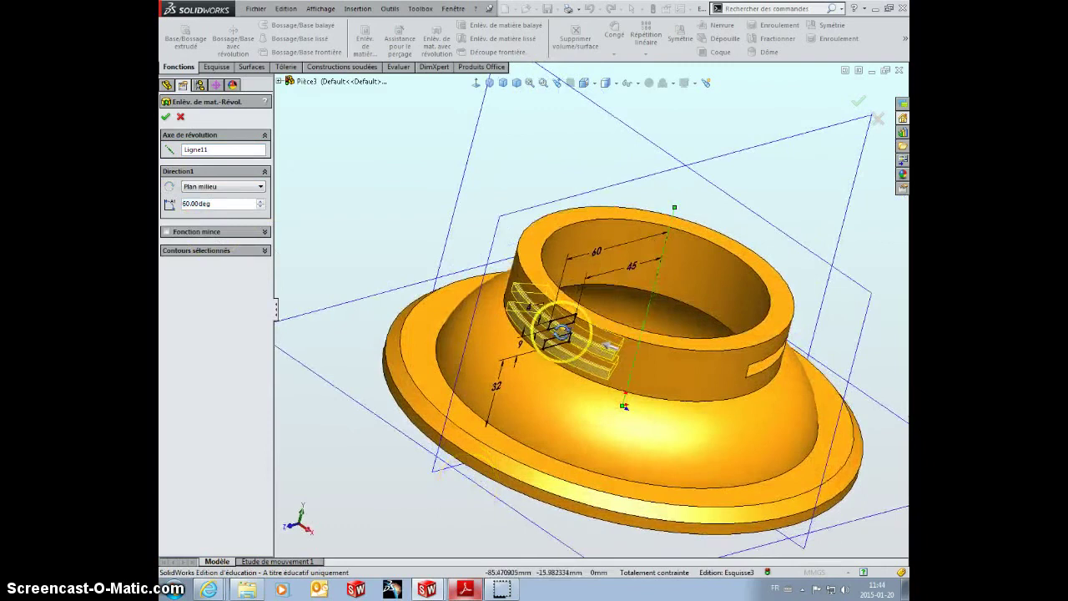
scroll(592, 357, "down", 3)
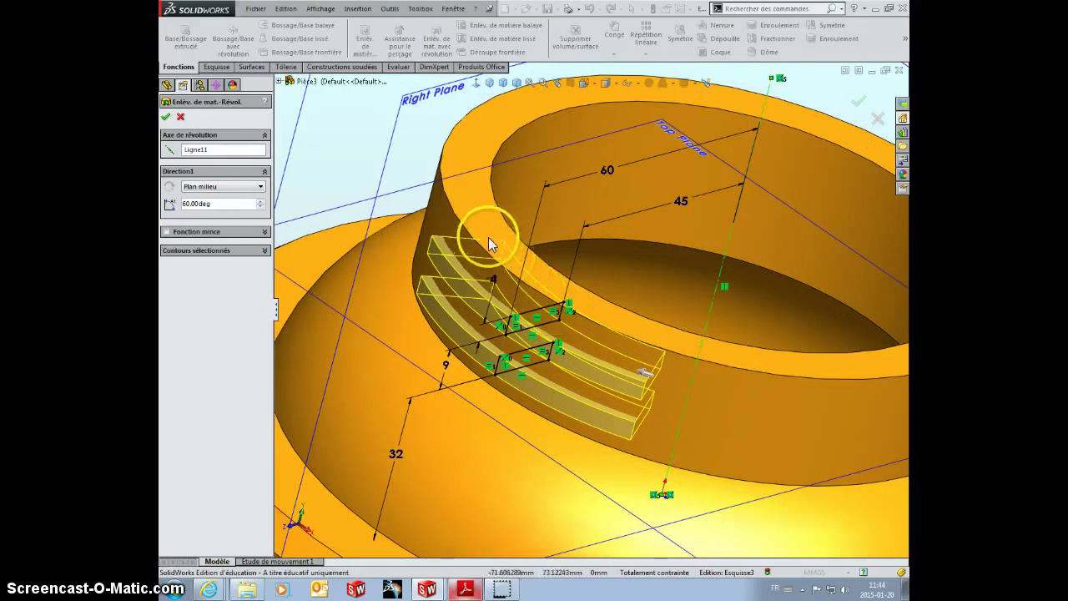
left_click(210, 188)
left_click(221, 207)
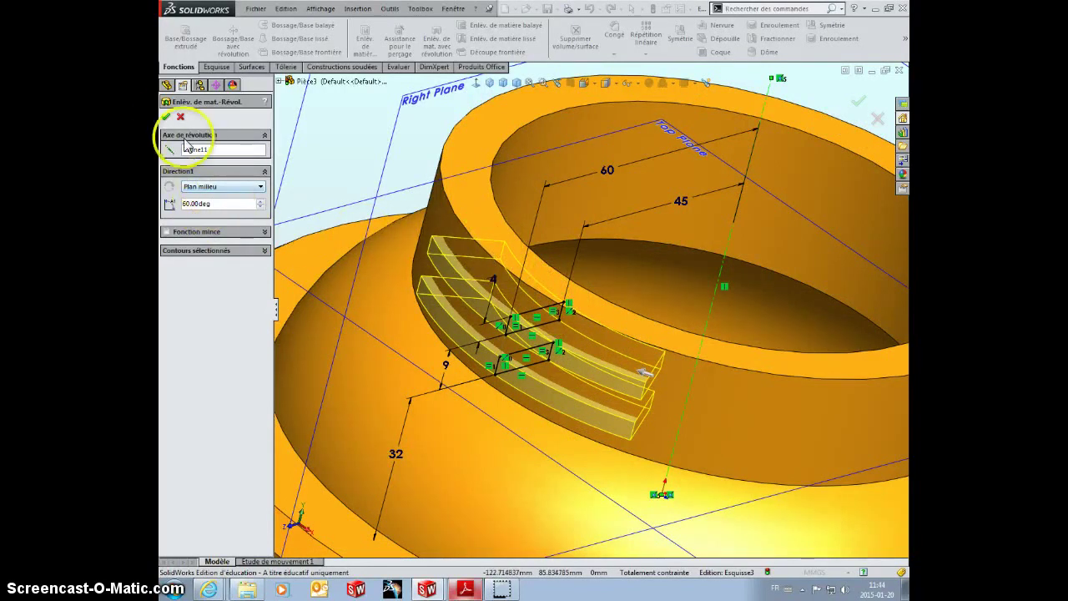
left_click(167, 118)
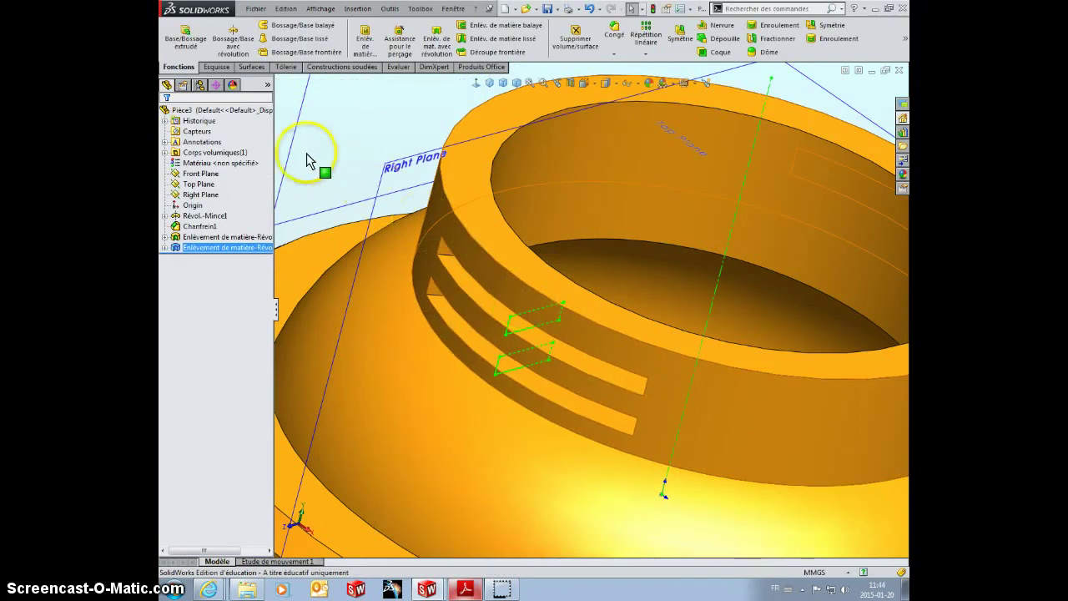
Fit the part, hide the planes through Hide/Show Items, and set Isometric orientation.
key("f")
left_click(638, 85)
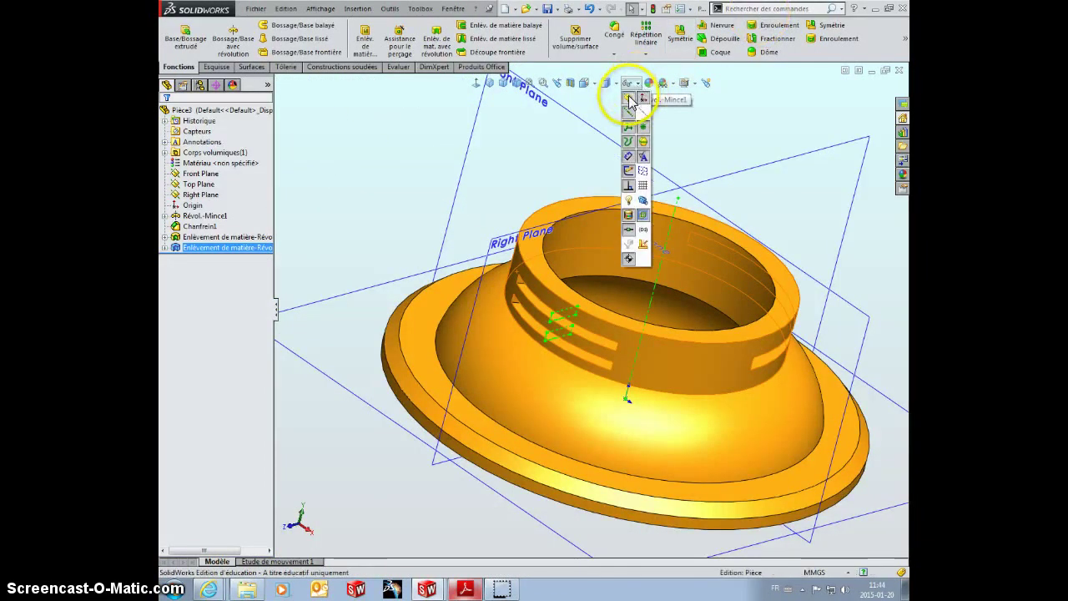
left_click(629, 99)
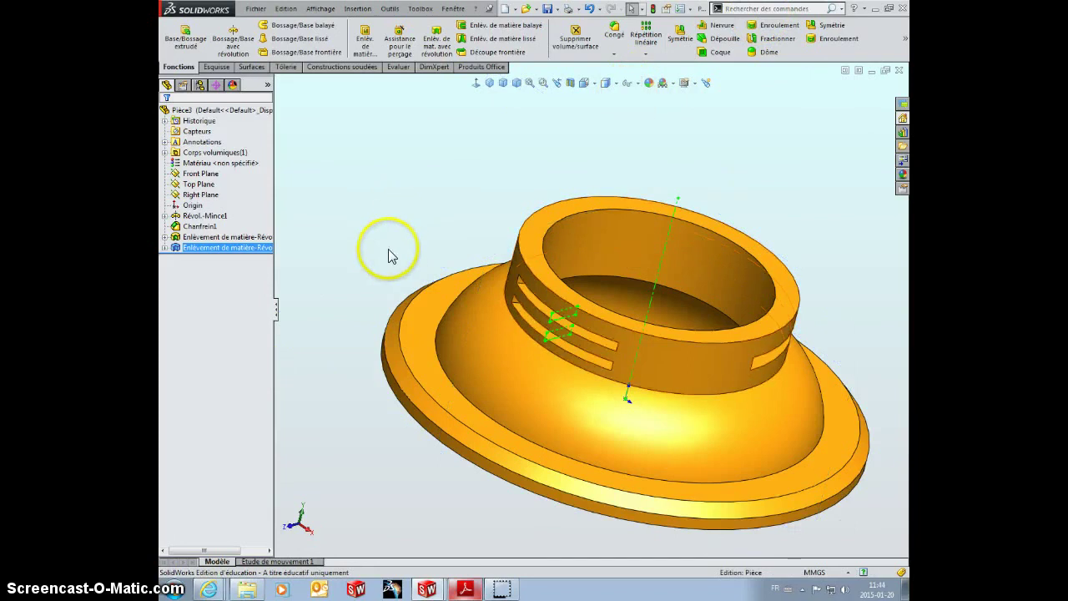
left_click(360, 246)
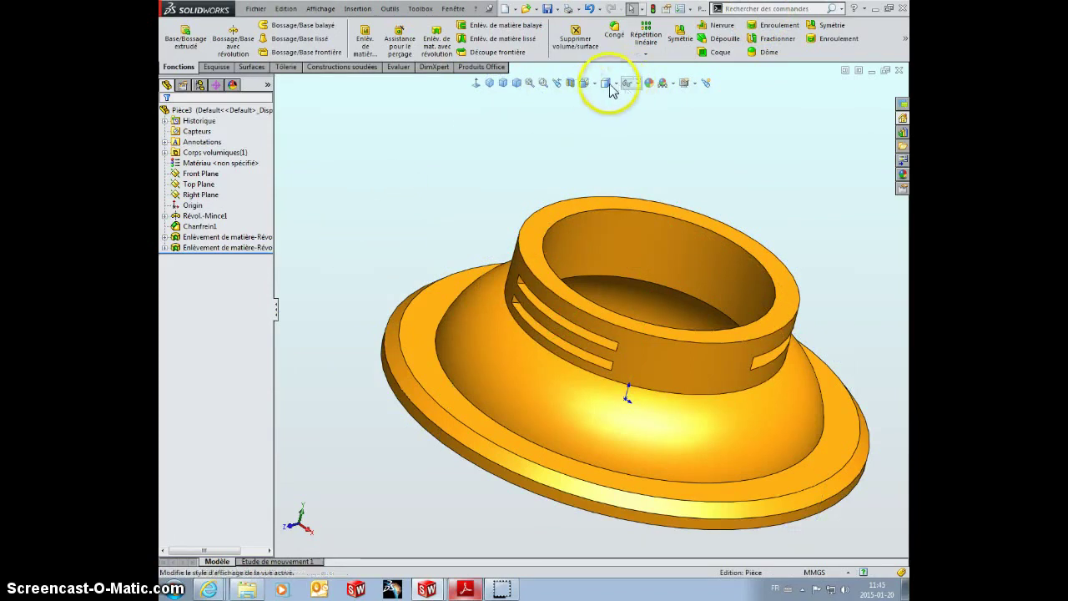
left_click(586, 82)
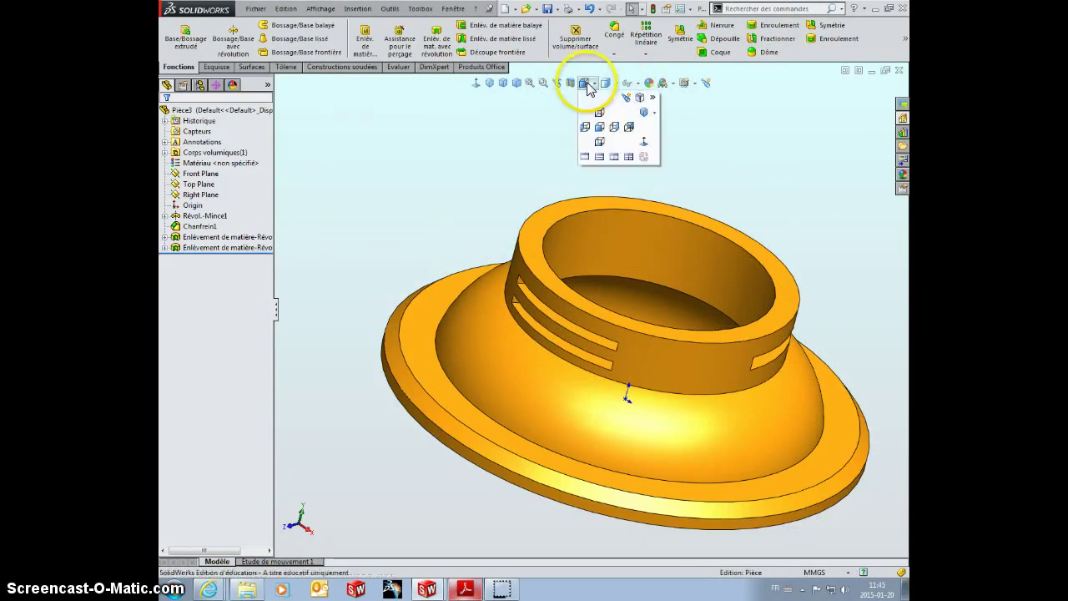
left_click(644, 115)
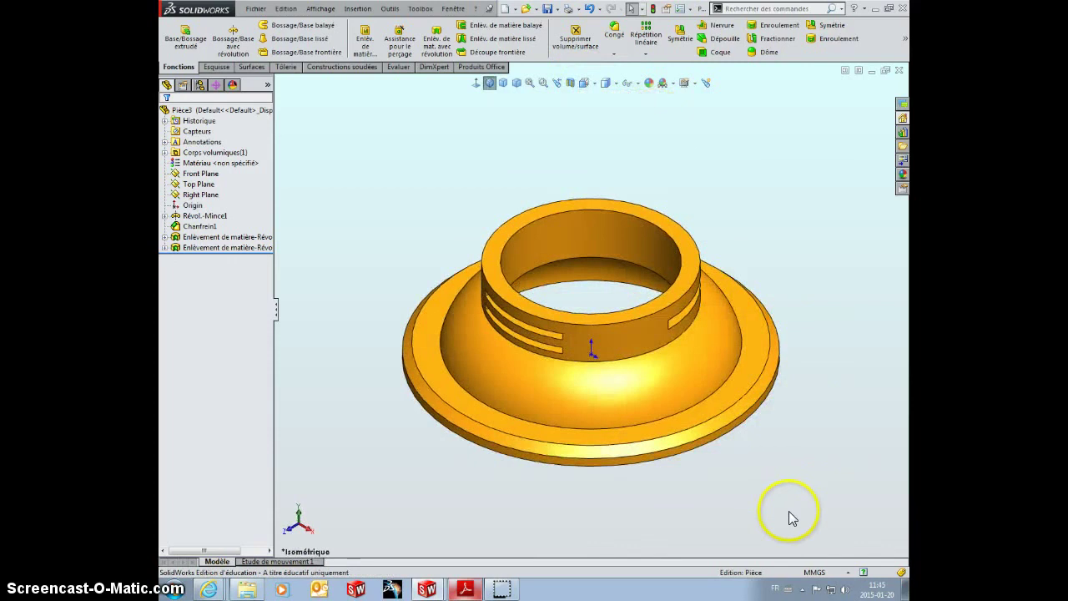